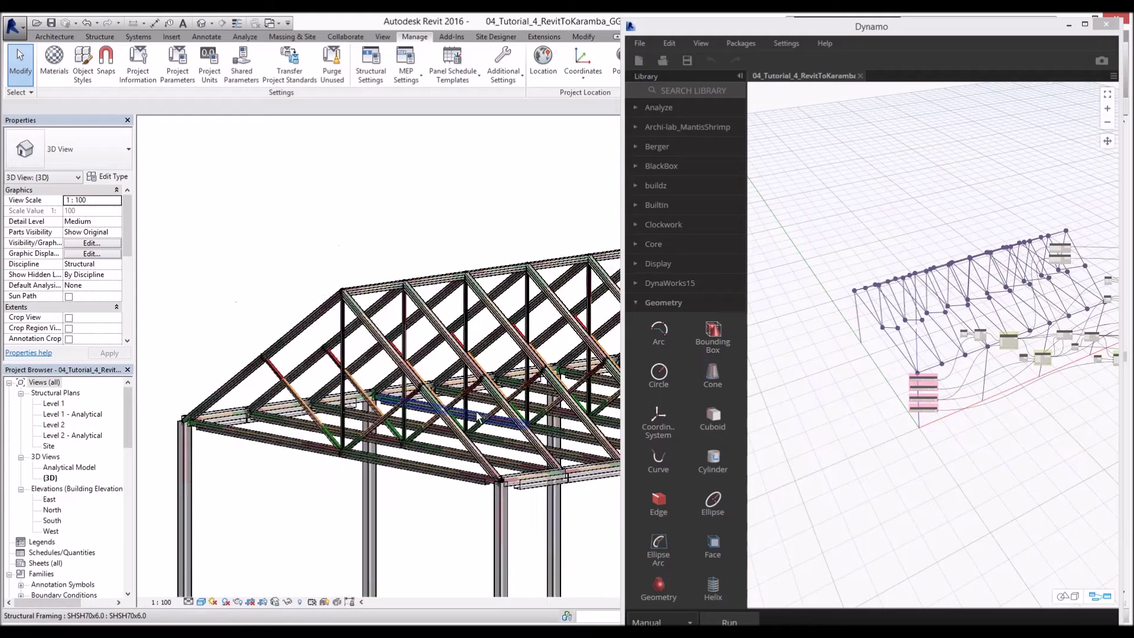
Step: Switch to the full-screen Dynamo workspace and examine the roof structure's geometry preview from another angle
{"action": "scroll", "coordinate": [478, 417], "scroll_direction": "down", "scroll_amount": 6}
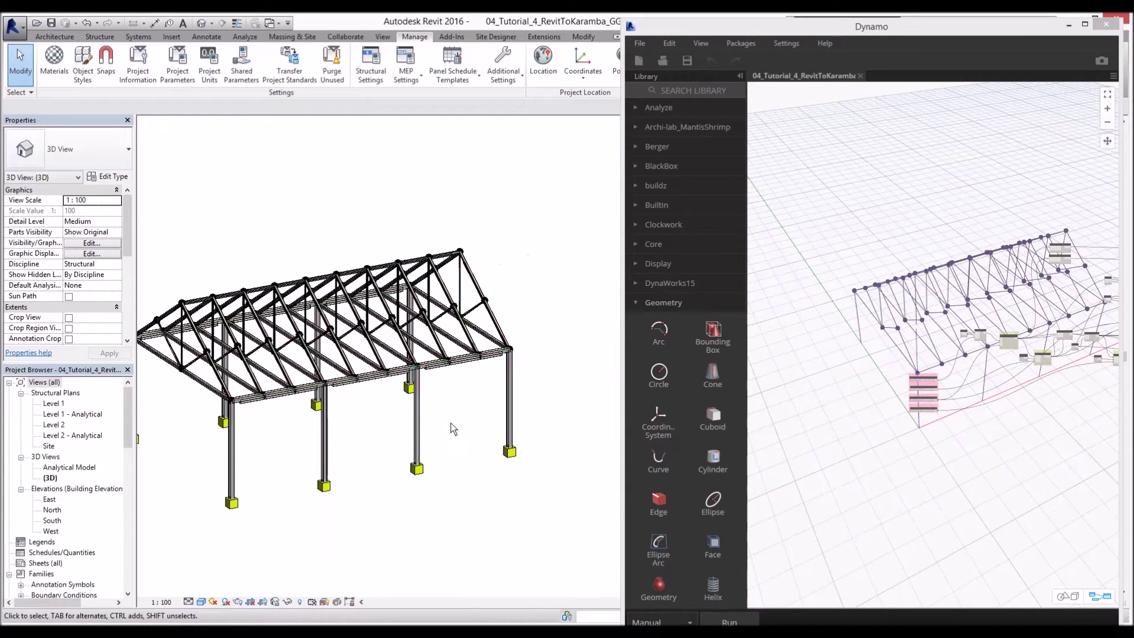
{"action": "left_click", "coordinate": [1084, 24]}
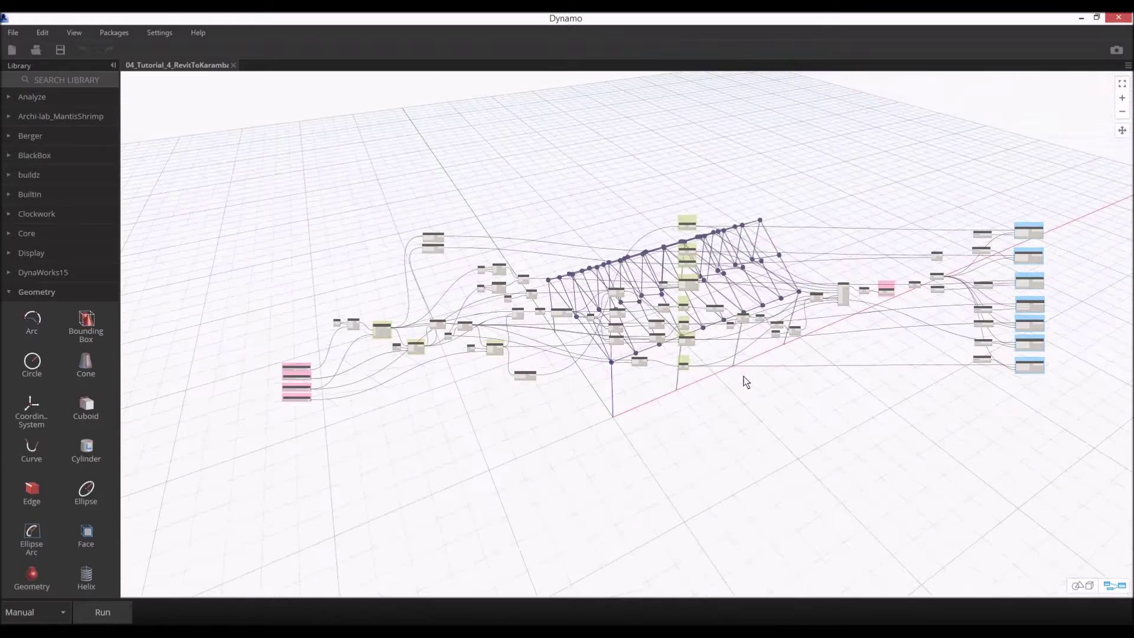
{"action": "key", "text": "ctrl+b"}
{"action": "right_click_drag", "start_coordinate": [690, 388], "coordinate": [706, 245]}
{"action": "scroll", "coordinate": [617, 348], "scroll_direction": "up", "scroll_amount": 5}
{"action": "scroll", "coordinate": [680, 277], "scroll_direction": "down", "scroll_amount": 4}
{"action": "key", "text": "ctrl+b"}
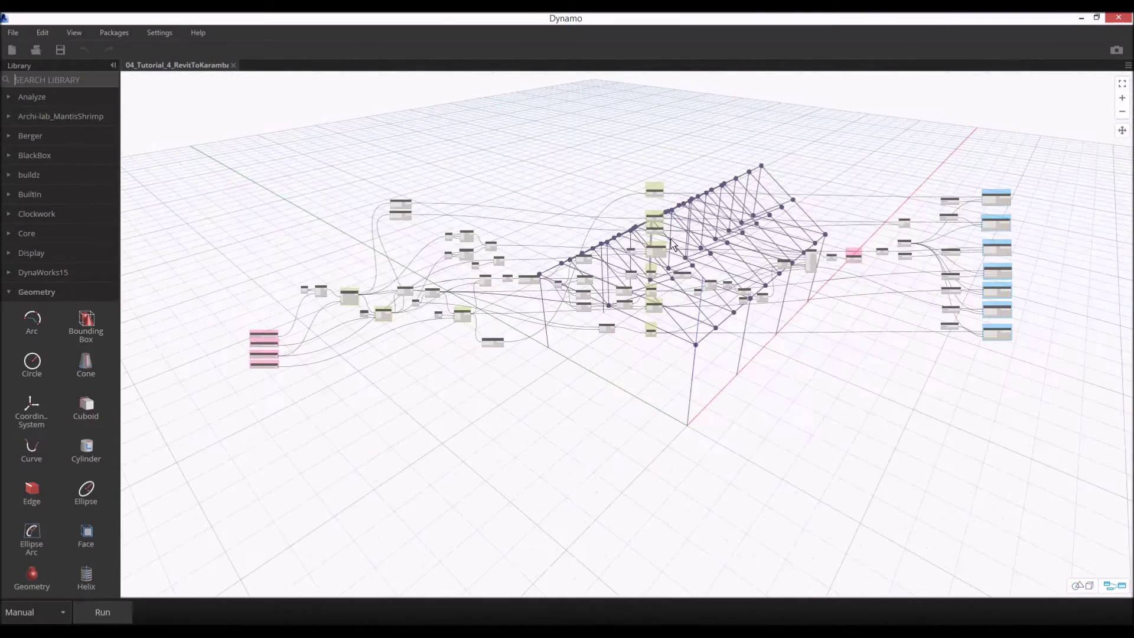
Step: Shift the rafter beam's Structural Framing Types node slightly, closer in line with the other framing type nodes
{"action": "middle_click_drag", "start_coordinate": [984, 197], "coordinate": [845, 214]}
{"action": "scroll", "coordinate": [845, 214], "scroll_direction": "up", "scroll_amount": 5}
{"action": "scroll", "coordinate": [845, 215], "scroll_direction": "up", "scroll_amount": 5}
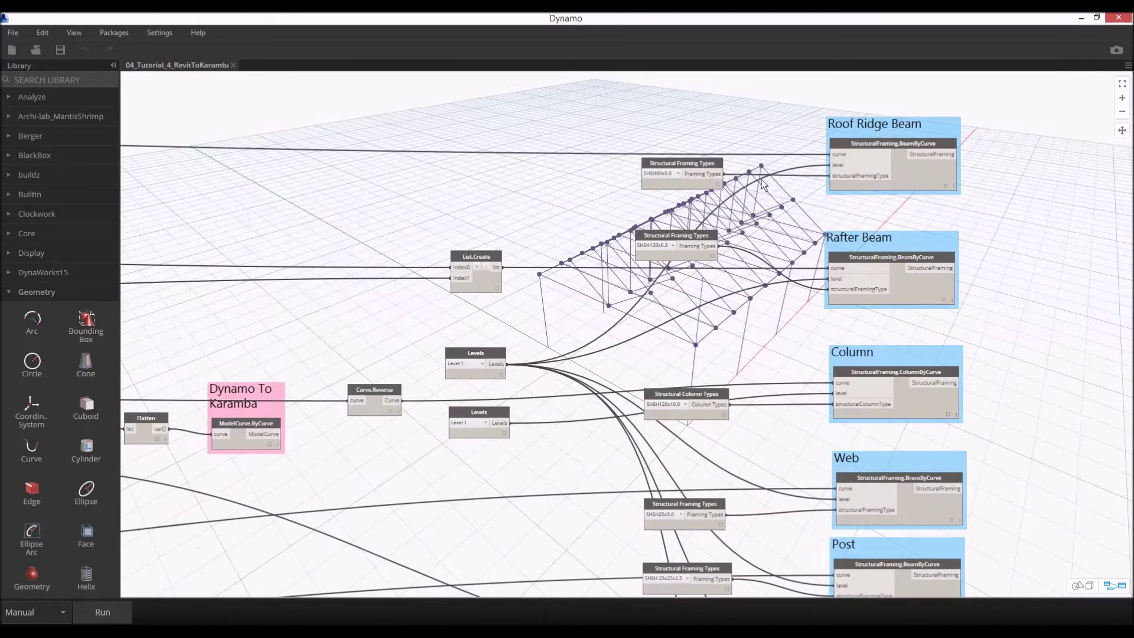
{"action": "left_click_drag", "start_coordinate": [689, 238], "coordinate": [697, 247]}
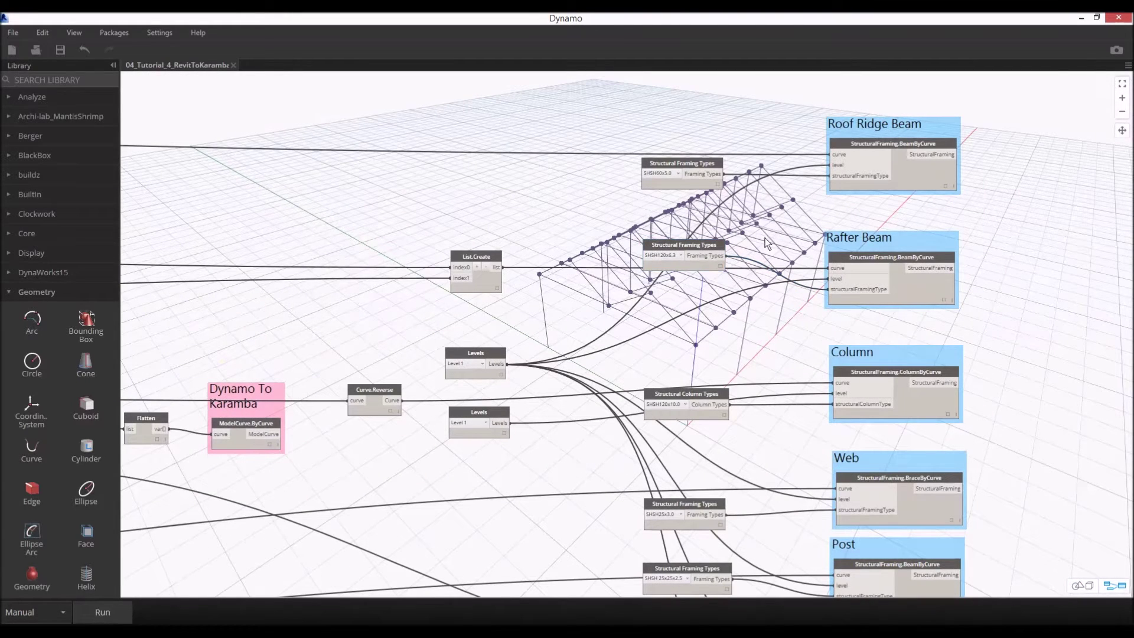
{"action": "scroll", "coordinate": [792, 218], "scroll_direction": "down", "scroll_amount": 4}
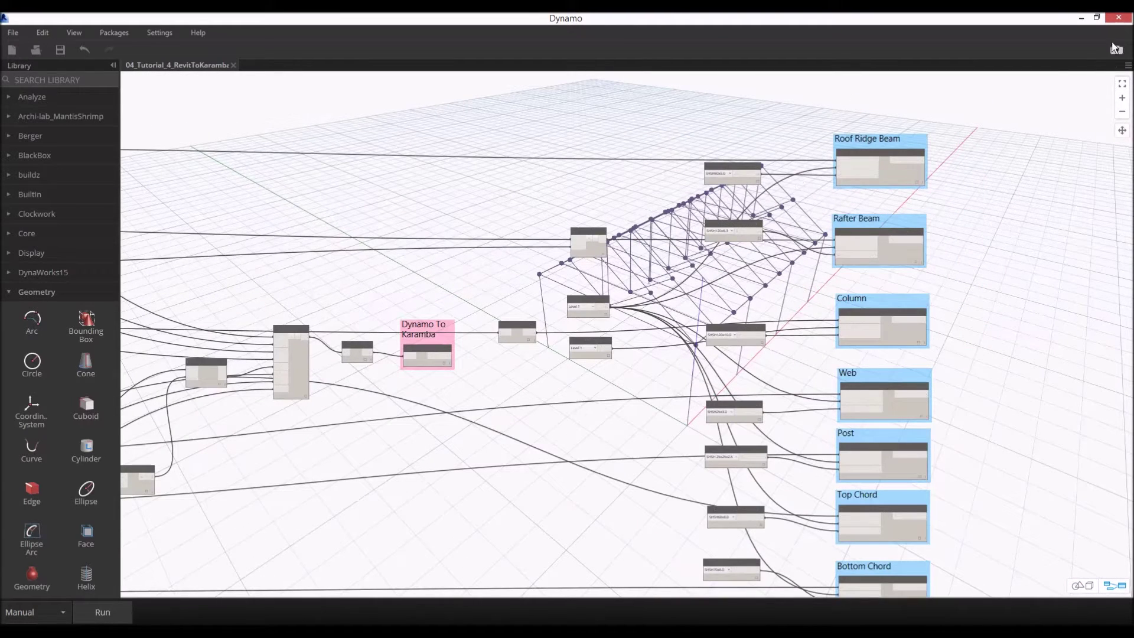
Step: Return to Revit and open the Analytical Model 3D view, showing the whole frame from the front corner
{"action": "left_click", "coordinate": [1084, 18]}
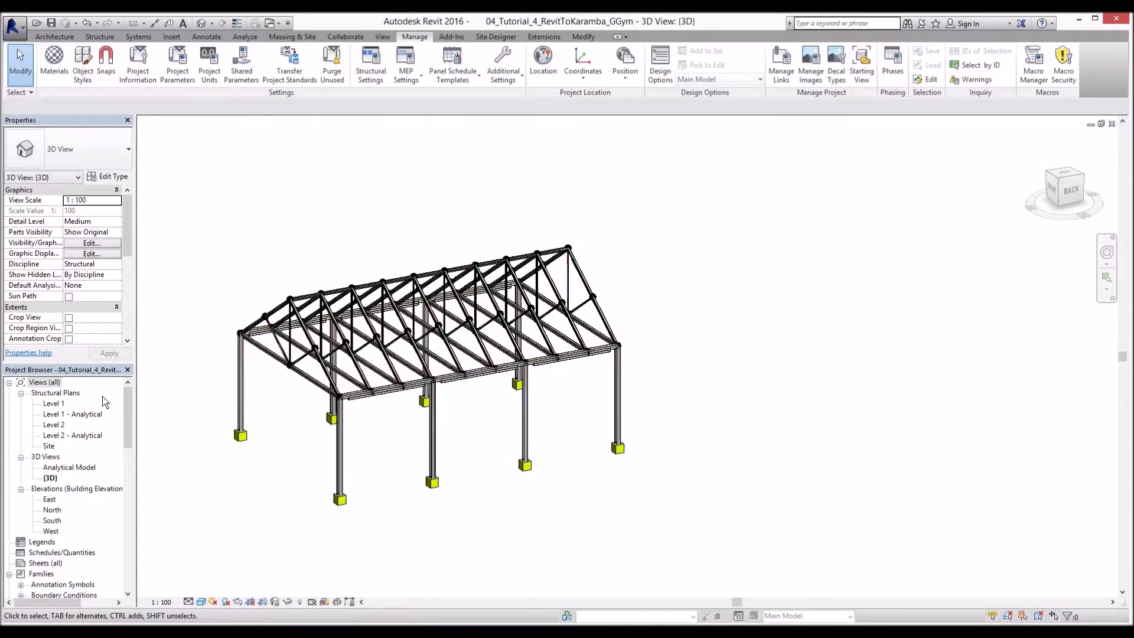
{"action": "double_click", "coordinate": [81, 468]}
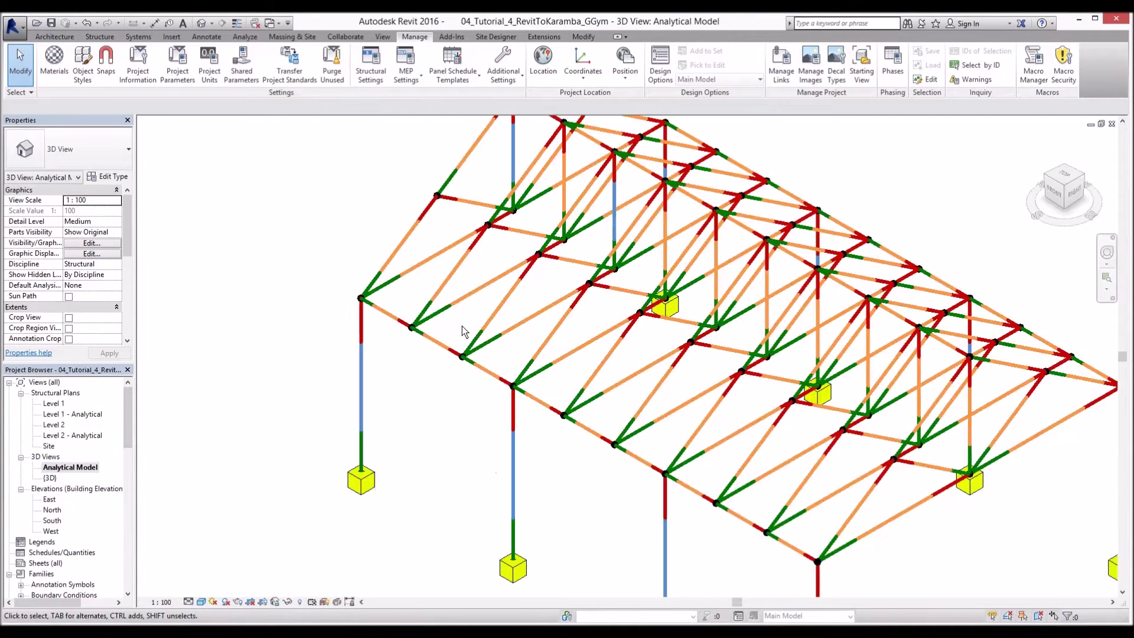
{"action": "scroll", "coordinate": [692, 277], "scroll_direction": "down", "scroll_amount": 3}
{"action": "middle_click_drag", "start_coordinate": [692, 276], "coordinate": [437, 278], "text": "shift"}
{"action": "scroll", "coordinate": [539, 295], "scroll_direction": "up", "scroll_amount": 2}
{"action": "left_click", "coordinate": [15, 26]}
{"action": "mouse_move", "coordinate": [59, 192]}
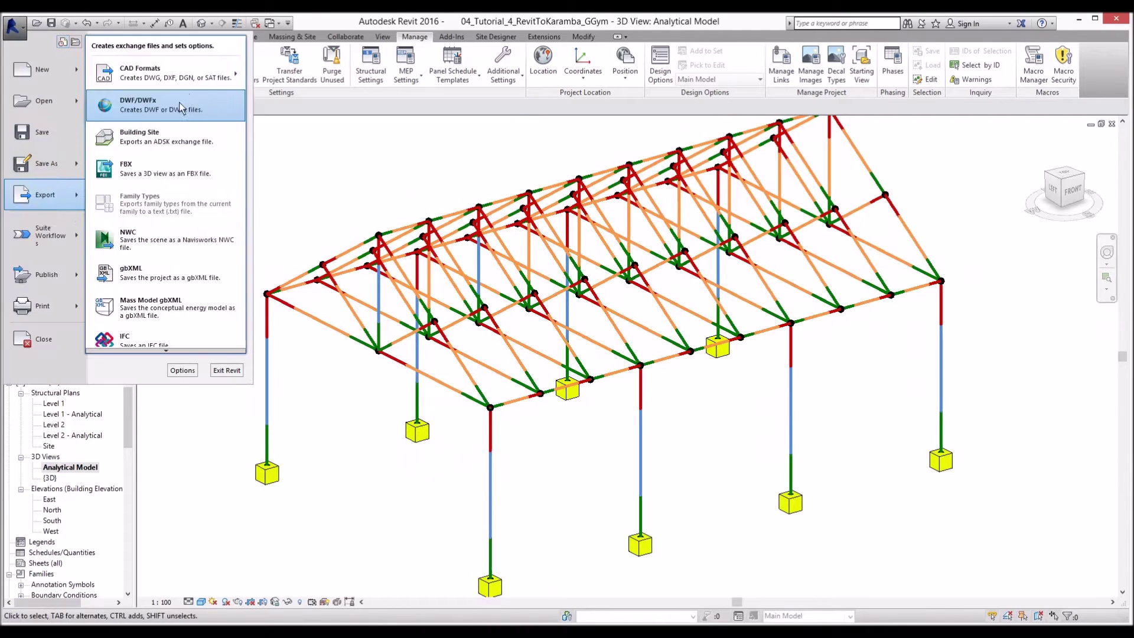
{"action": "mouse_move", "coordinate": [229, 74]}
{"action": "left_click", "coordinate": [275, 66]}
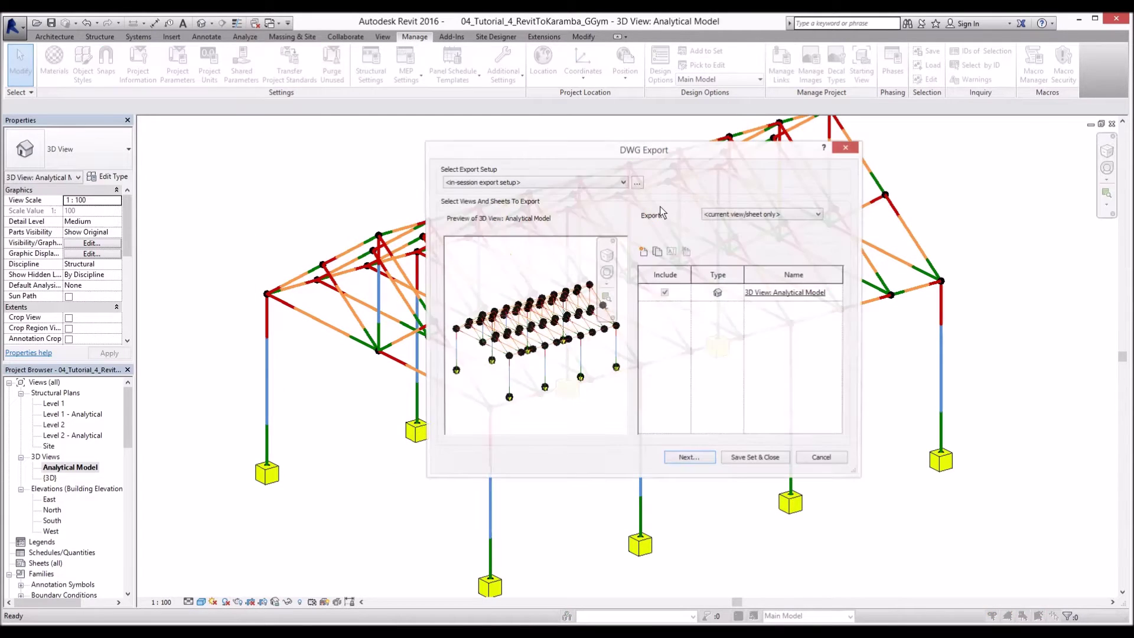
{"action": "key", "text": "Escape"}
Step: Toggle the Thin Lines display and examine the analytical members and nodes at the end of the roof truss
{"action": "key", "text": "t"}
{"action": "key", "text": "l"}
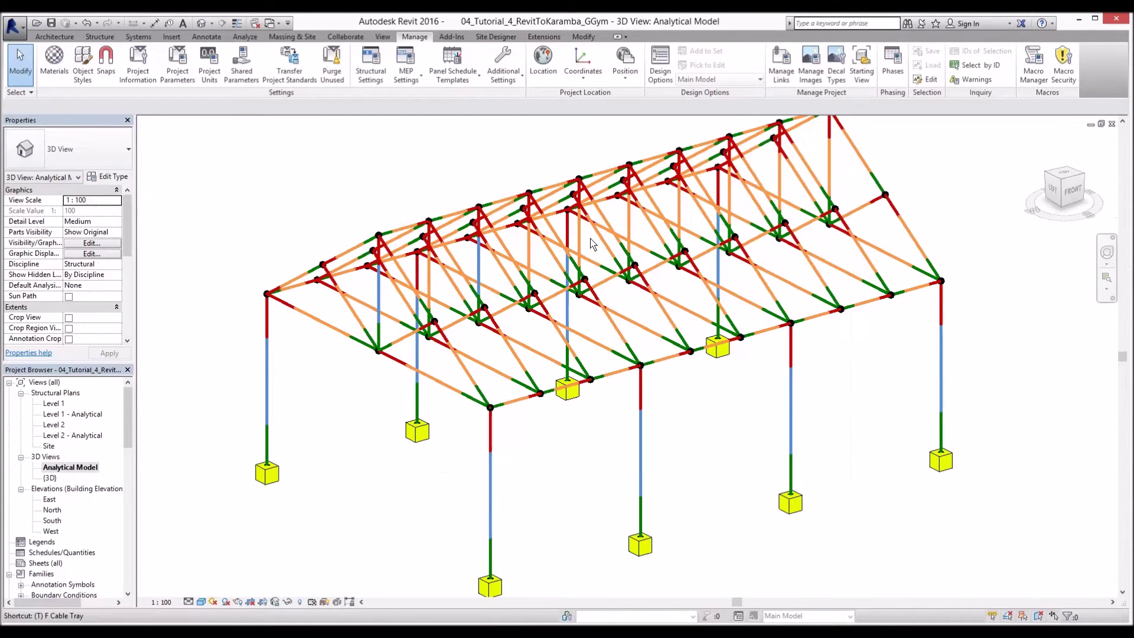
{"action": "middle_click_drag", "start_coordinate": [588, 238], "coordinate": [497, 270], "text": "shift"}
{"action": "middle_click_drag", "start_coordinate": [348, 250], "coordinate": [471, 248]}
{"action": "scroll", "coordinate": [459, 246], "scroll_direction": "up", "scroll_amount": 3}
{"action": "middle_click_drag", "start_coordinate": [390, 251], "coordinate": [482, 203], "text": "shift"}
{"action": "scroll", "coordinate": [423, 276], "scroll_direction": "up", "scroll_amount": 3}
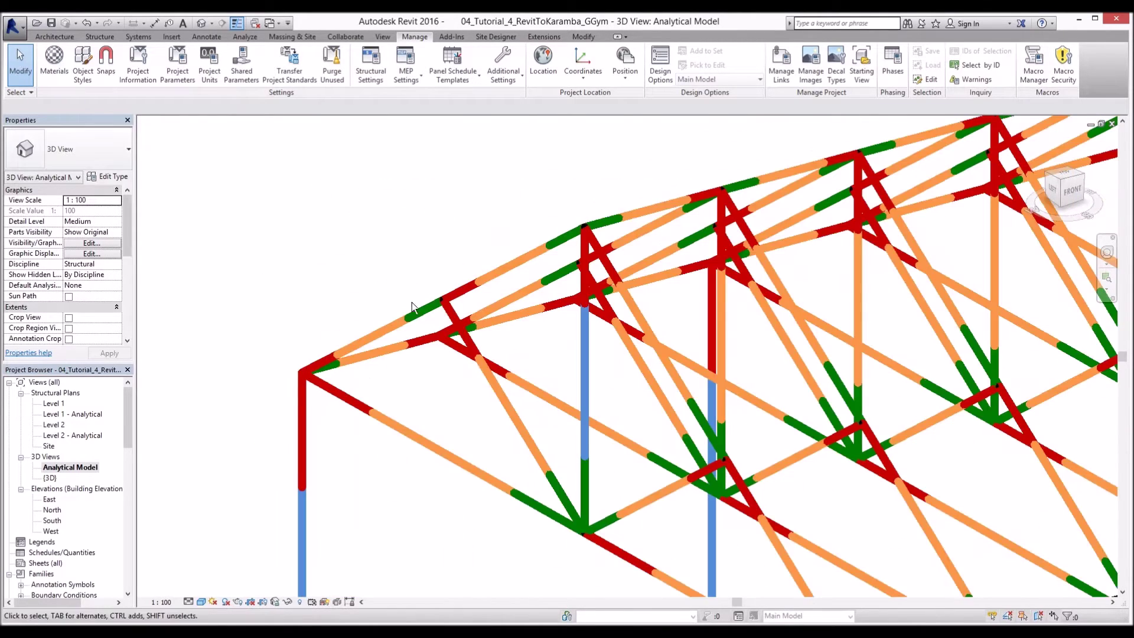
{"action": "middle_click_drag", "start_coordinate": [412, 302], "coordinate": [364, 233], "text": "shift"}
{"action": "scroll", "coordinate": [405, 249], "scroll_direction": "down", "scroll_amount": 4}
{"action": "scroll", "coordinate": [364, 238], "scroll_direction": "down", "scroll_amount": 3}
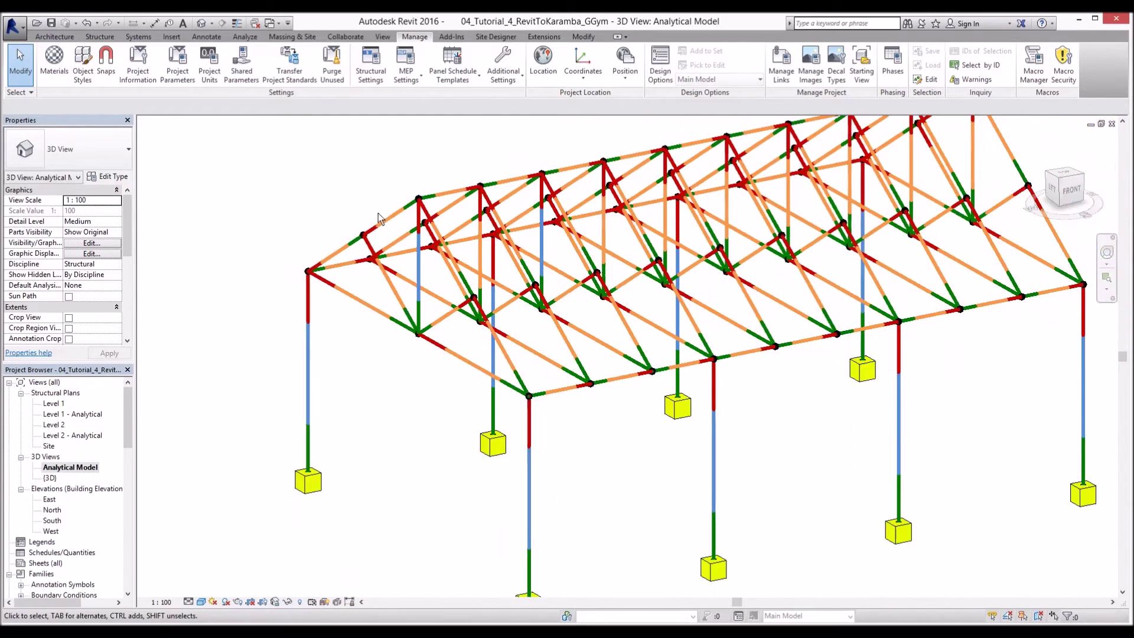
Step: Examine how the analytical rafter is split at its node between the eave and the ridge
{"action": "scroll", "coordinate": [358, 260], "scroll_direction": "up", "scroll_amount": 6}
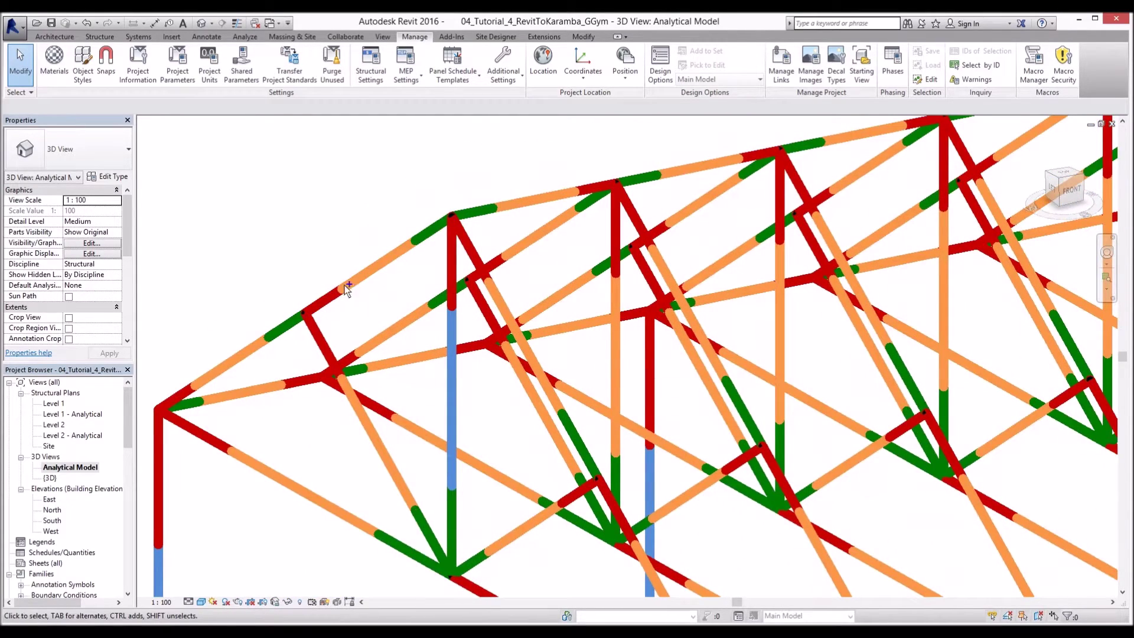
{"action": "mouse_move", "coordinate": [420, 250]}
{"action": "left_mouse_down"}
{"action": "mouse_move", "coordinate": [409, 243]}
{"action": "mouse_move", "coordinate": [417, 235]}
{"action": "left_mouse_up"}
{"action": "left_click_drag", "start_coordinate": [345, 283], "coordinate": [347, 288]}
{"action": "key", "text": "r"}
{"action": "left_click_drag", "start_coordinate": [308, 294], "coordinate": [443, 208]}
{"action": "key", "text": "Escape"}
{"action": "scroll", "coordinate": [396, 264], "scroll_direction": "down", "scroll_amount": 5}
{"action": "scroll", "coordinate": [378, 273], "scroll_direction": "down", "scroll_amount": 3}
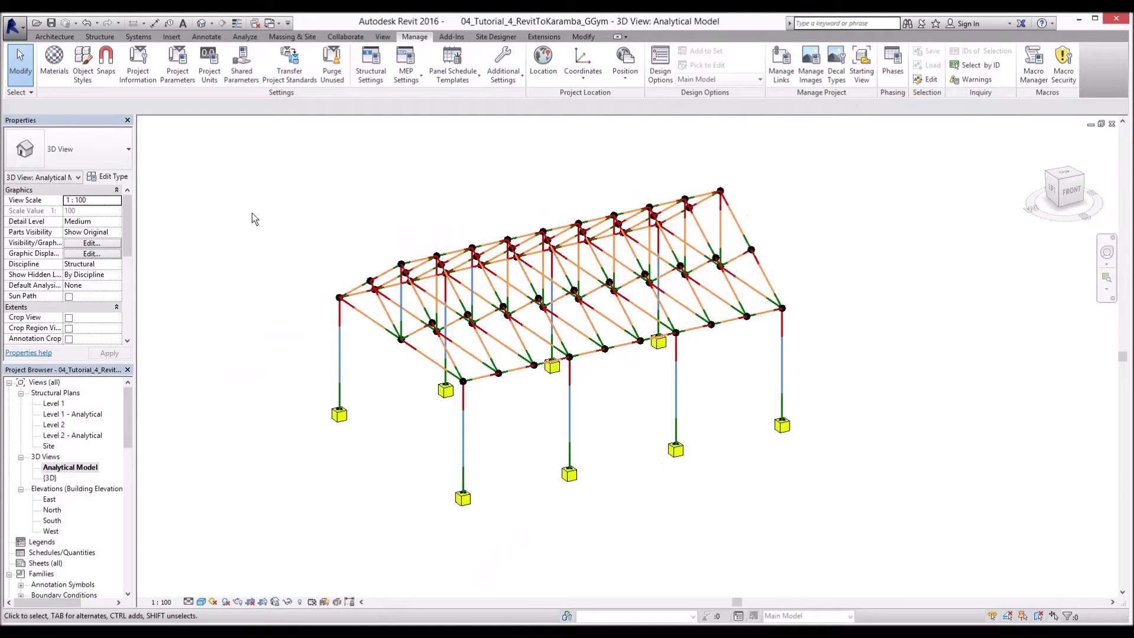
Step: Start a DWG export of the Analytical Model view and review the export setup's solids, colors and units options
{"action": "left_click", "coordinate": [26, 35]}
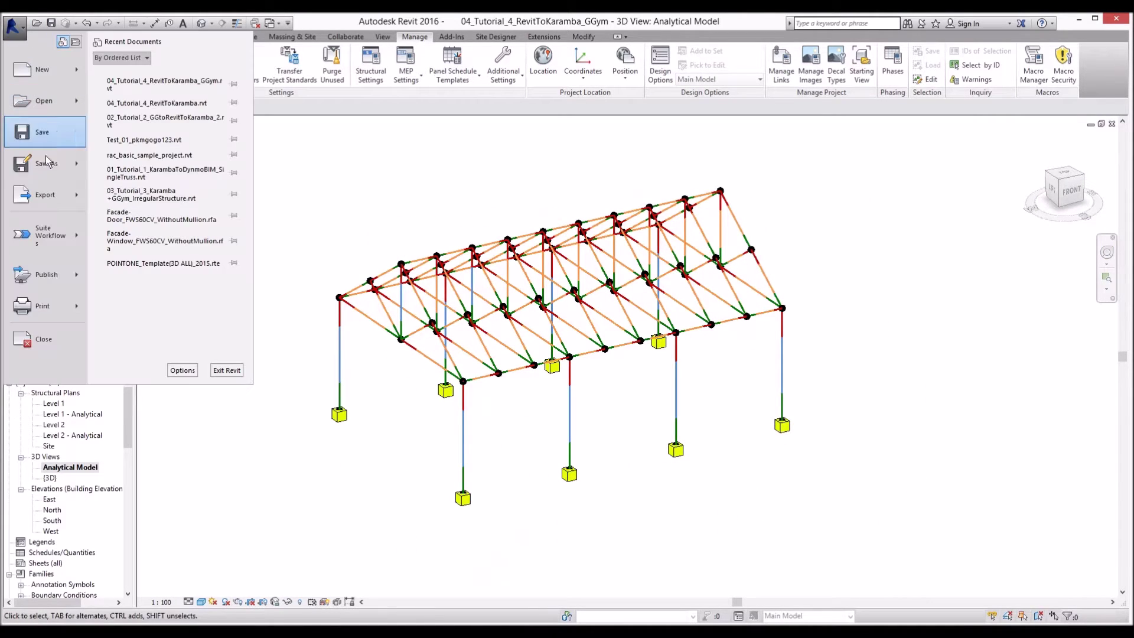
{"action": "mouse_move", "coordinate": [45, 194]}
{"action": "mouse_move", "coordinate": [178, 73]}
{"action": "left_click", "coordinate": [266, 69]}
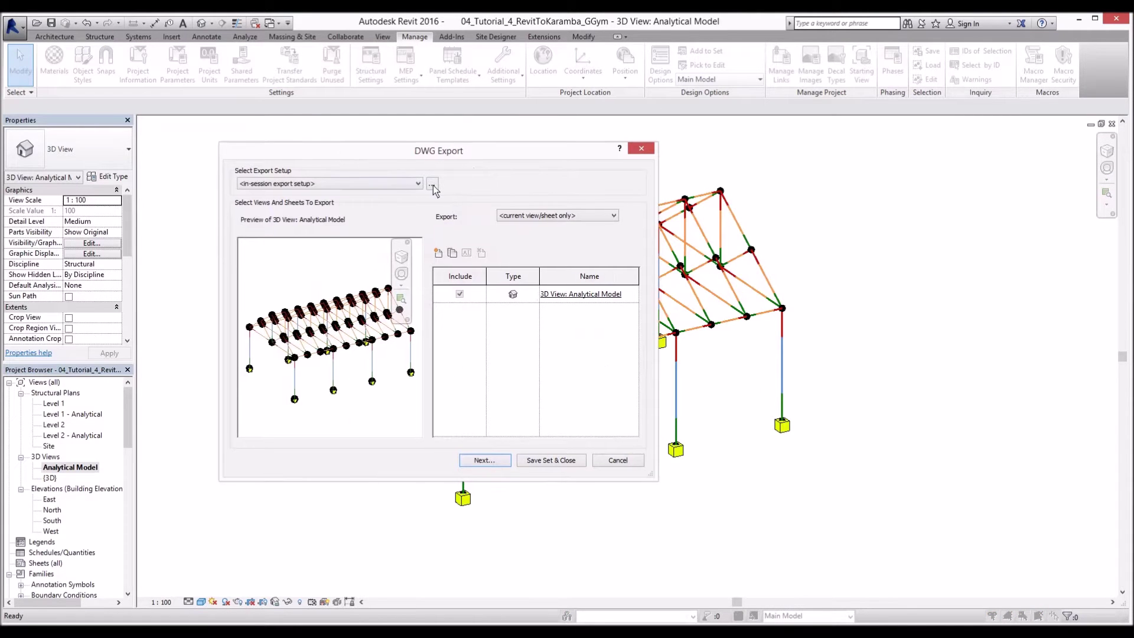
{"action": "left_click", "coordinate": [433, 184]}
{"action": "left_click", "coordinate": [615, 125]}
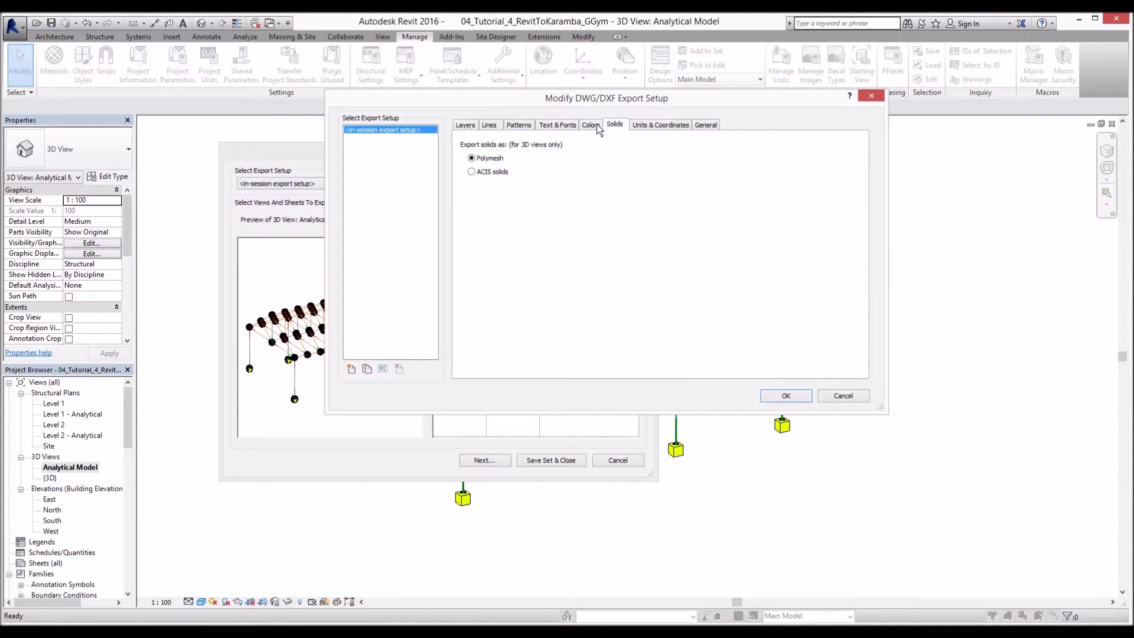
{"action": "left_click", "coordinate": [594, 125]}
{"action": "left_click", "coordinate": [641, 124]}
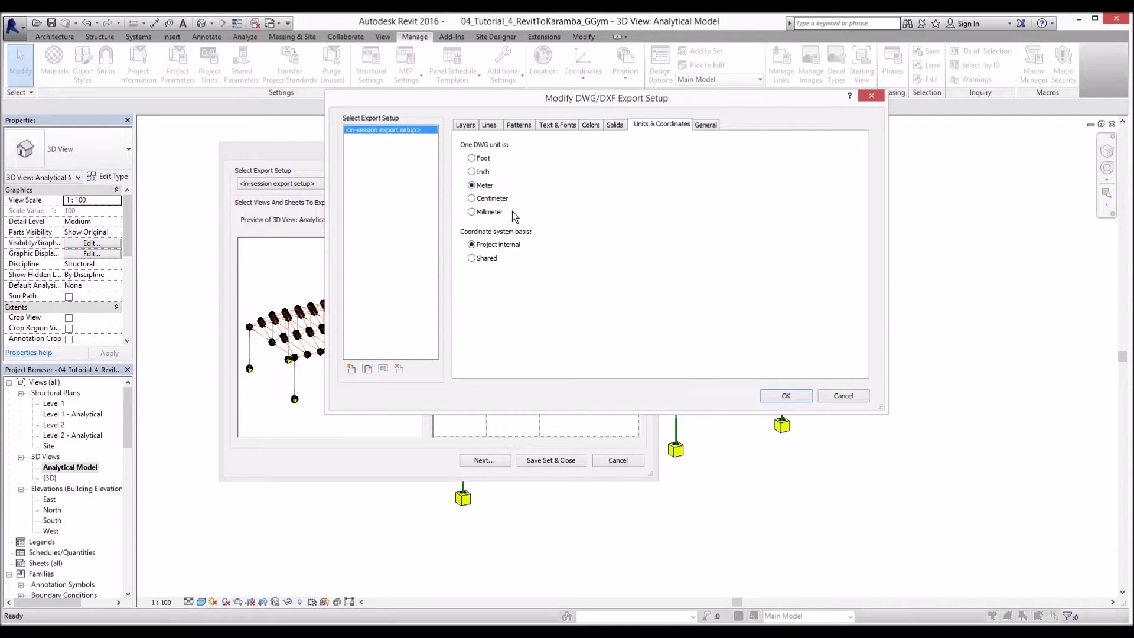
{"action": "left_click", "coordinate": [613, 128]}
{"action": "left_click", "coordinate": [587, 126]}
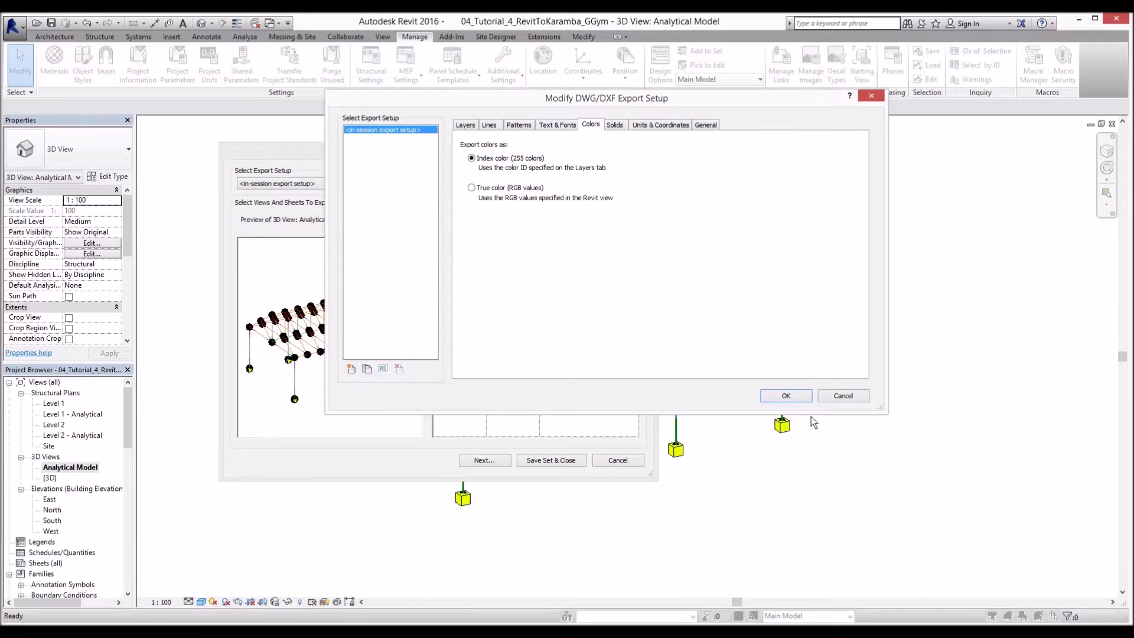
{"action": "left_click", "coordinate": [785, 396]}
Step: Set the export format to AutoCAD 2007 DWG and the target folder to Desktop
{"action": "left_click", "coordinate": [502, 460]}
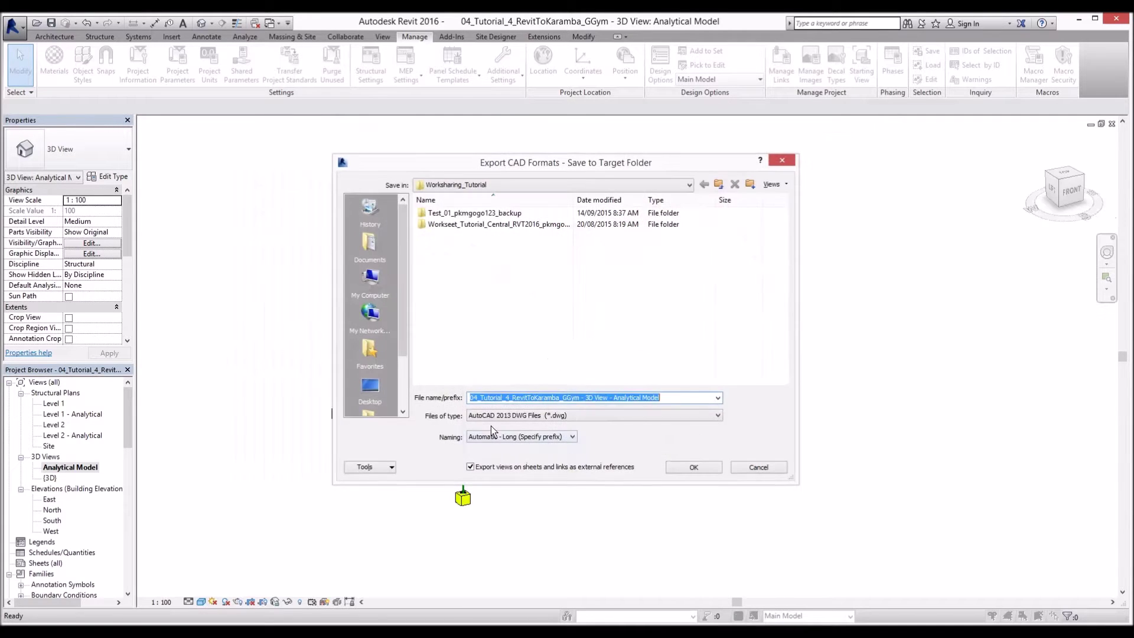
{"action": "left_click", "coordinate": [508, 415]}
{"action": "left_click", "coordinate": [513, 440]}
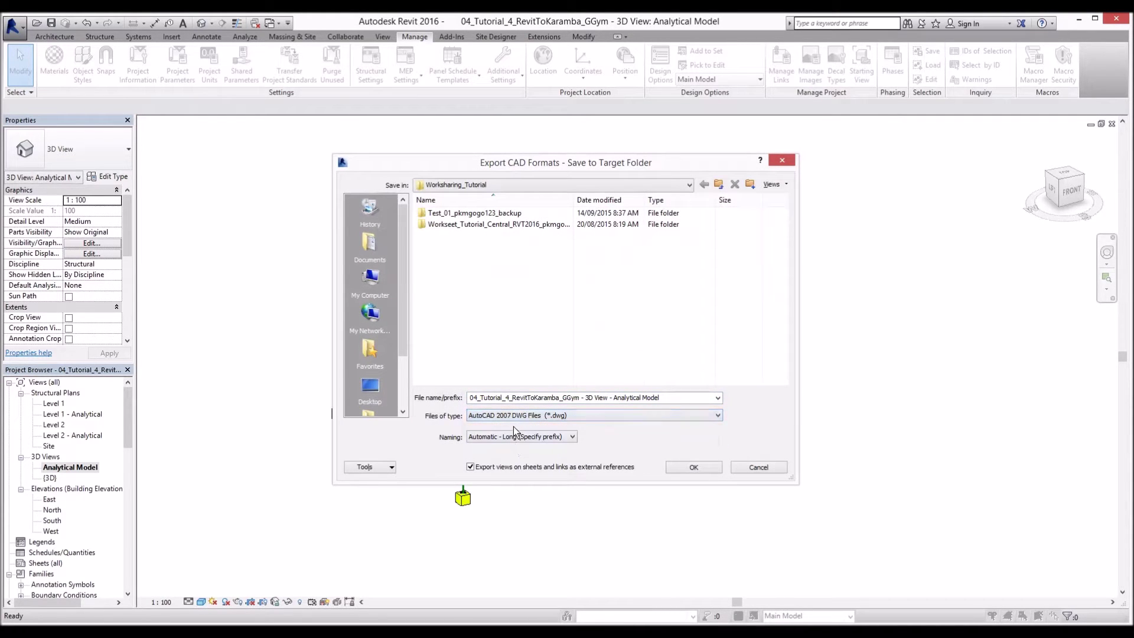
{"action": "left_click", "coordinate": [370, 386]}
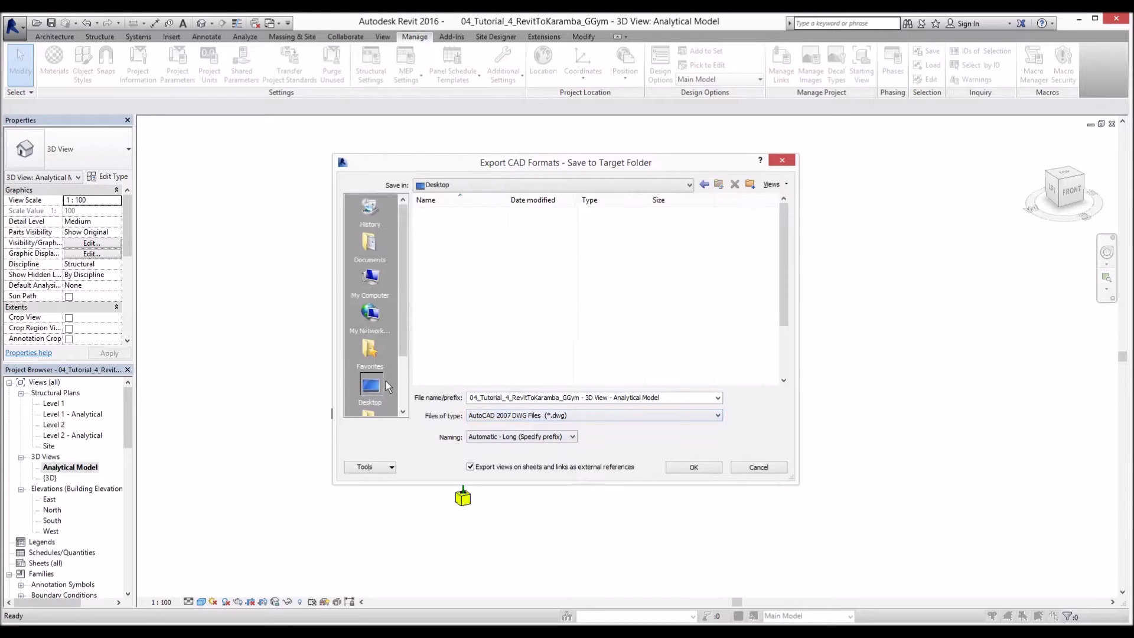
{"action": "left_click", "coordinate": [628, 402]}
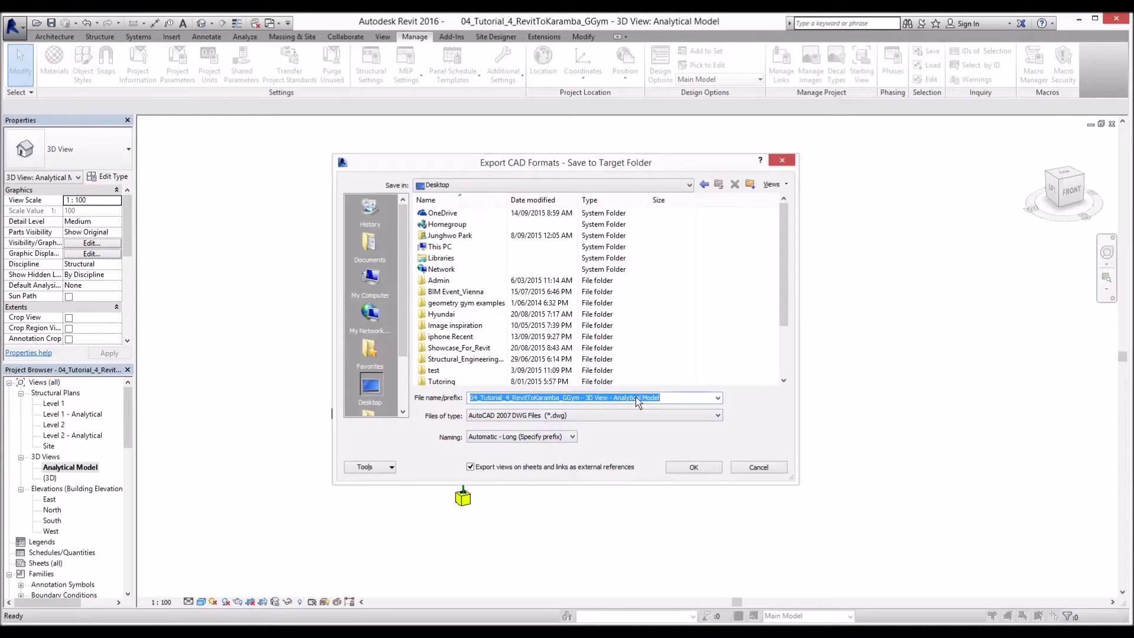
{"action": "type", "text": "Test"}
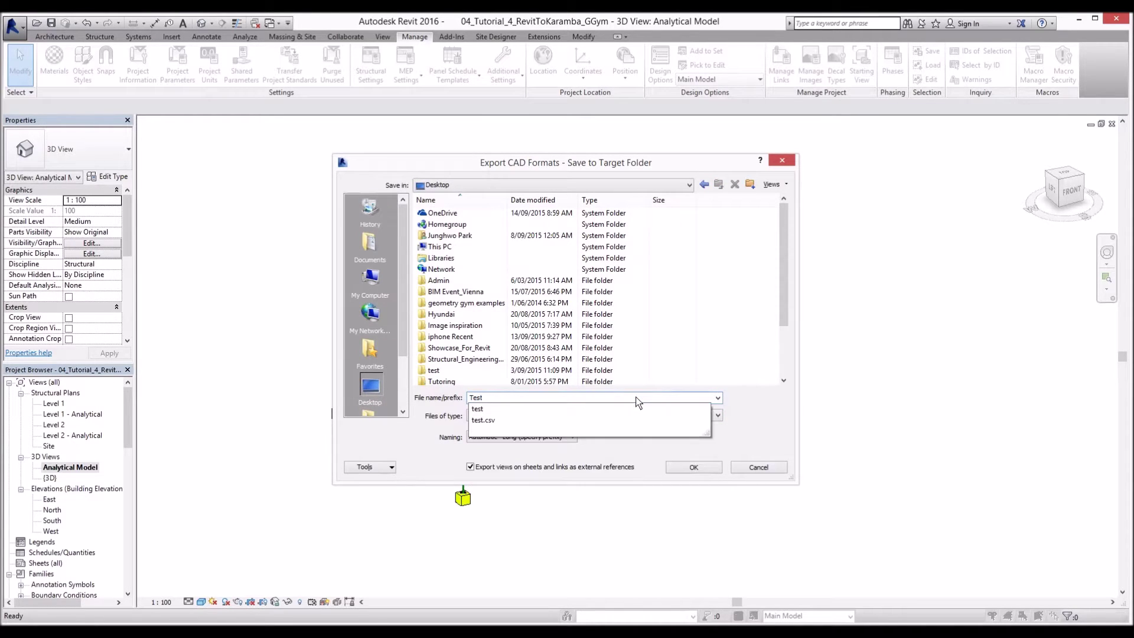
{"action": "left_click", "coordinate": [694, 466]}
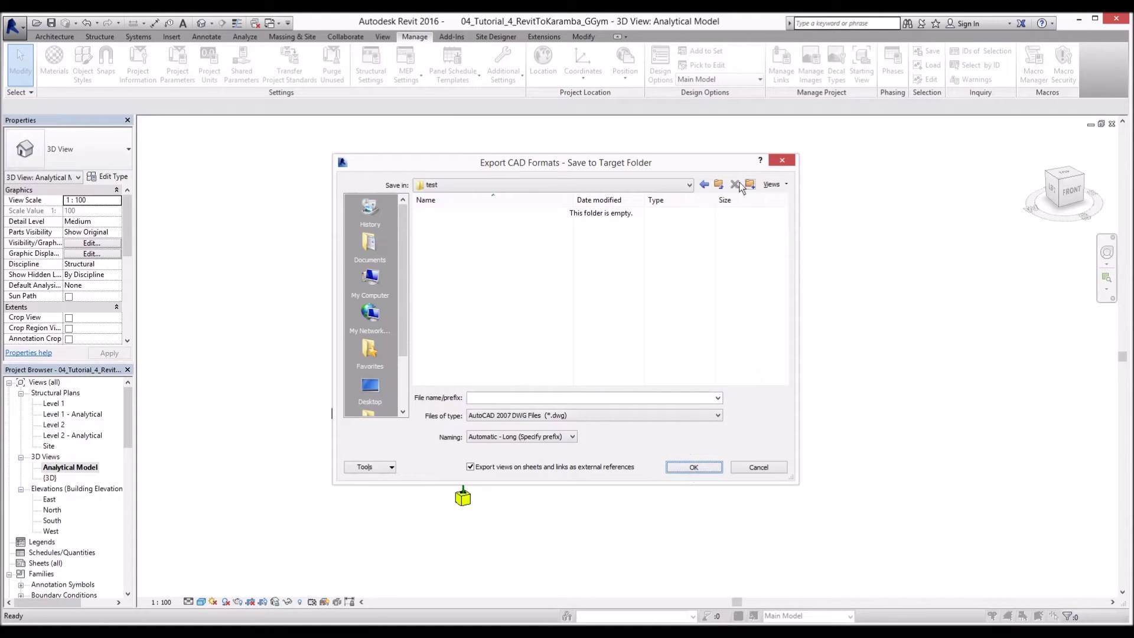
{"action": "left_click", "coordinate": [697, 185]}
Step: Name the export file Test.dwg and export it to the Desktop
{"action": "type", "text": "Test .dwg"}
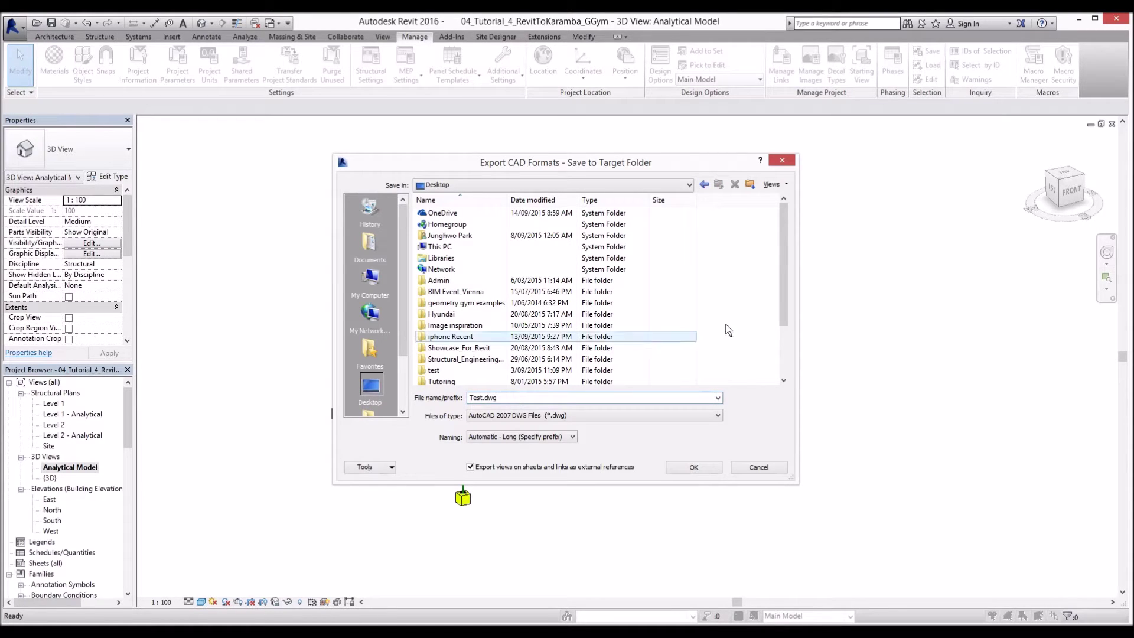
{"action": "left_click", "coordinate": [692, 468]}
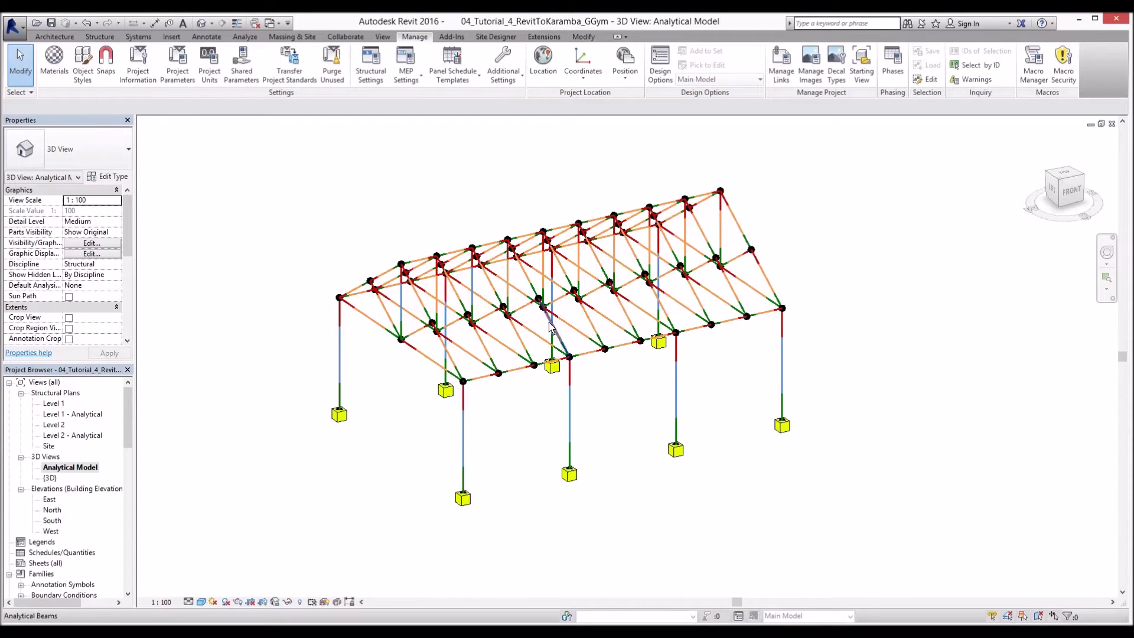
Step: Switch to Rhinoceros and minimize the Grasshopper window to reveal the Perspective viewport
{"action": "left_click", "coordinate": [304, 631]}
{"action": "left_click", "coordinate": [358, 573]}
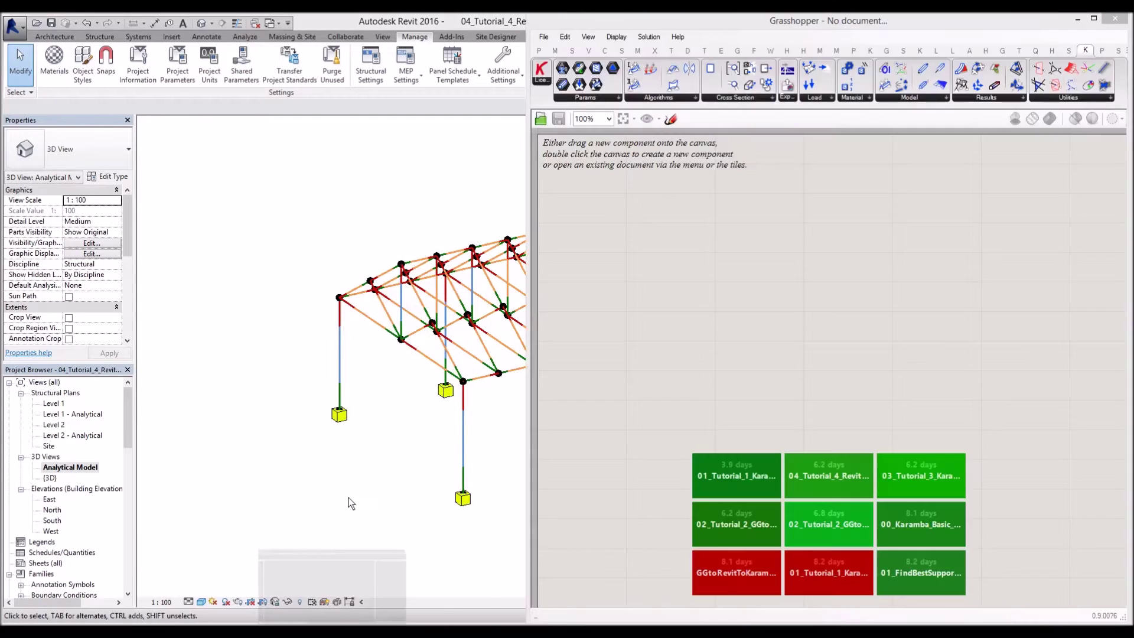
{"action": "left_click", "coordinate": [1078, 19]}
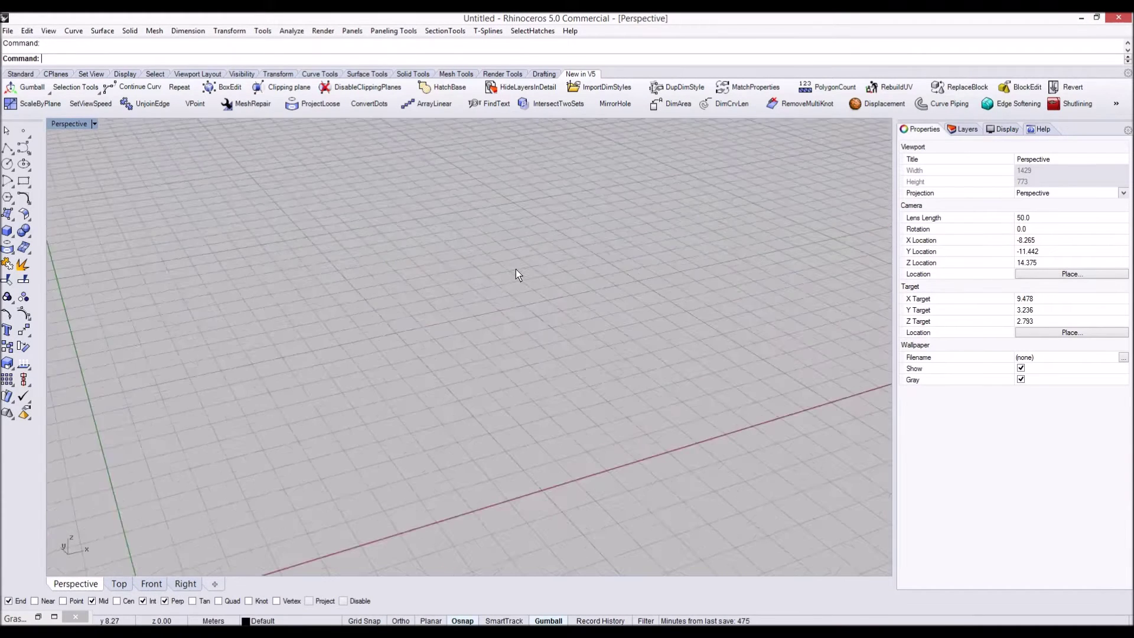
Step: Import the Test DWG file from the Desktop into the empty Rhino model
{"action": "scroll", "coordinate": [518, 269], "scroll_direction": "down", "scroll_amount": 5}
{"action": "type", "text": "Import"}
{"action": "key", "text": "Return"}
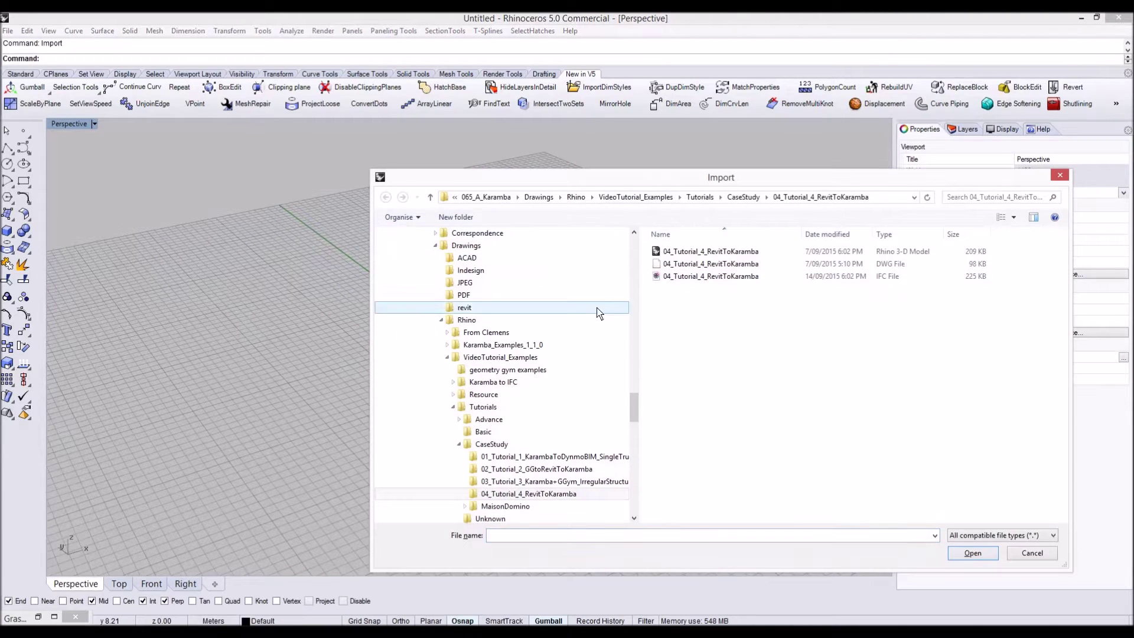
{"action": "left_click_drag", "start_coordinate": [632, 406], "coordinate": [633, 248]}
{"action": "left_click", "coordinate": [435, 253]}
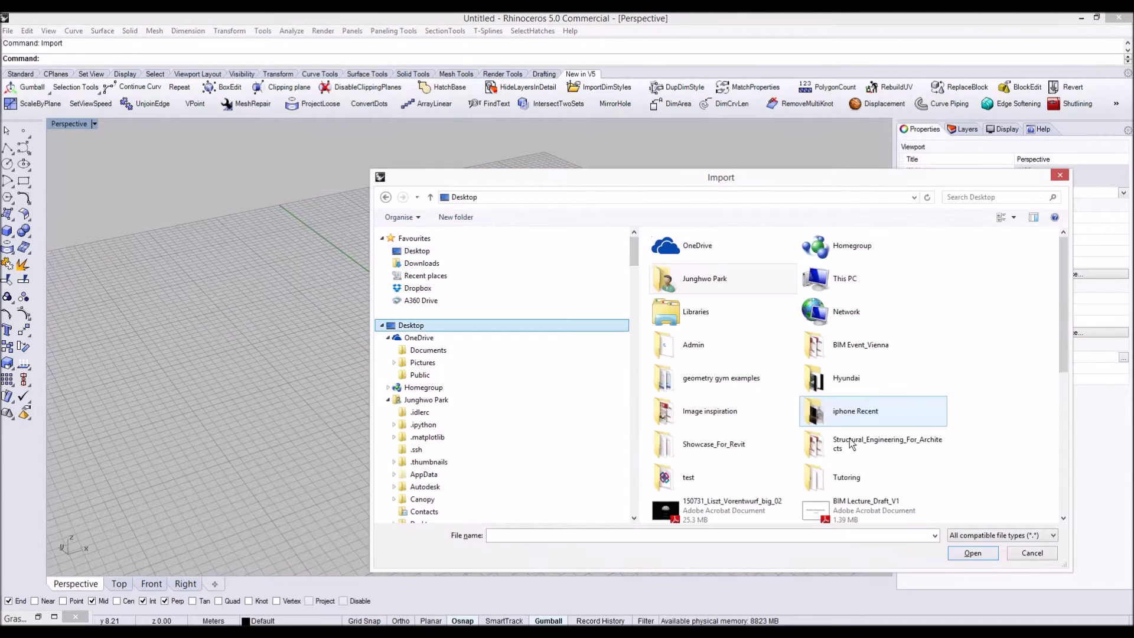
{"action": "scroll", "coordinate": [975, 413], "scroll_direction": "down", "scroll_amount": 5}
{"action": "left_click", "coordinate": [742, 465]}
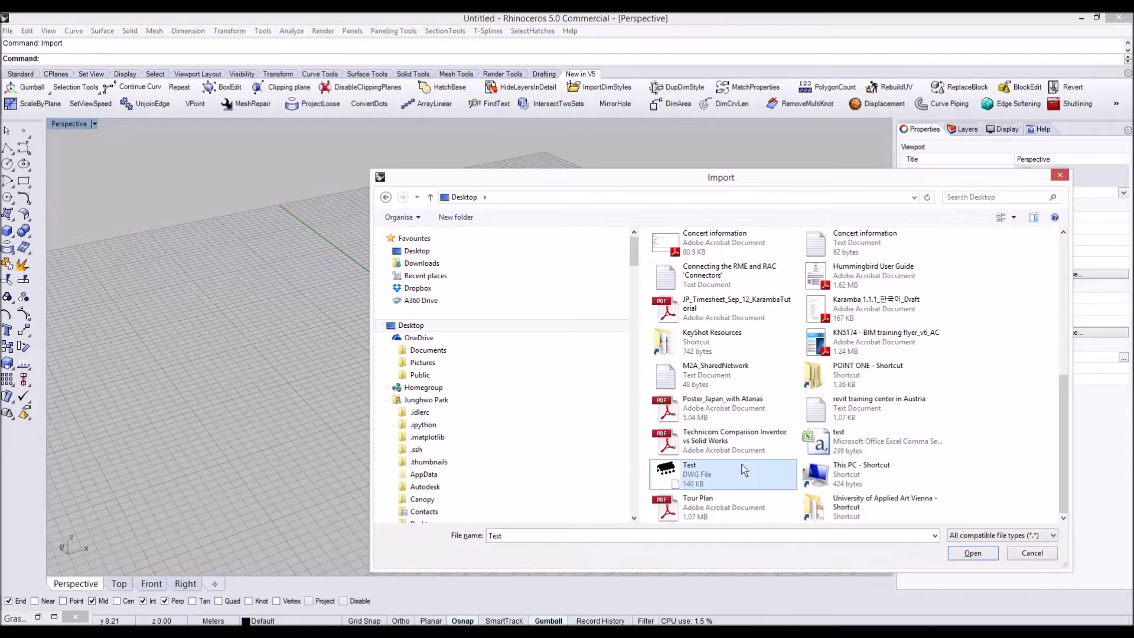
{"action": "left_click", "coordinate": [957, 552]}
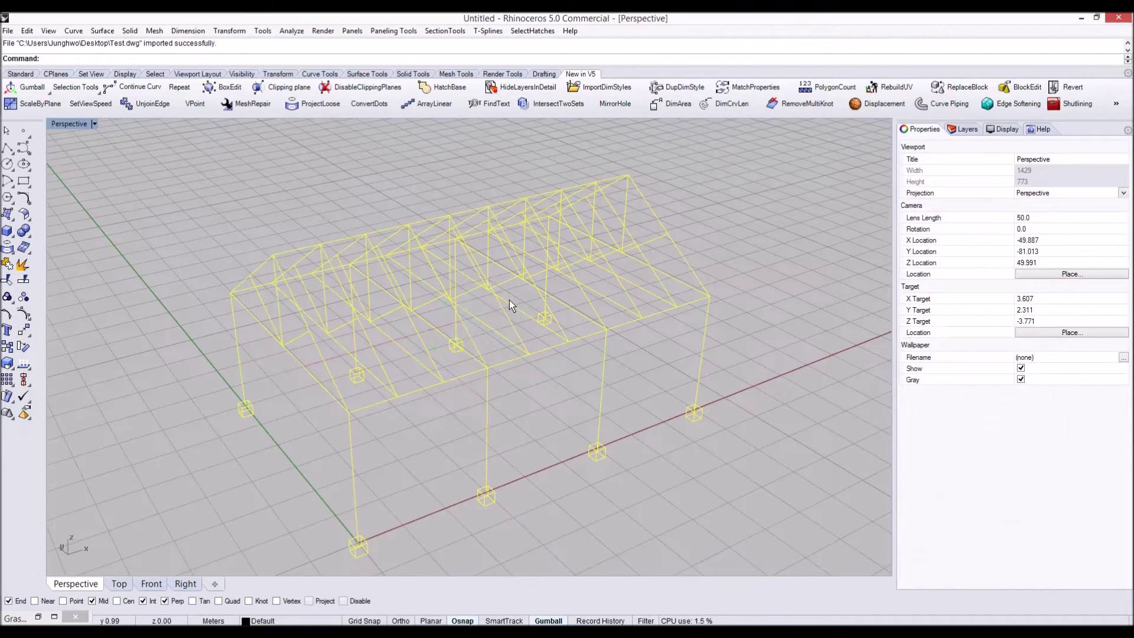
Step: Deselect the imported frame and display the Perspective viewport shaded with its grid hidden
{"action": "left_click", "coordinate": [762, 288]}
{"action": "mouse_move", "coordinate": [762, 288]}
{"action": "right_mouse_down"}
{"action": "mouse_move", "coordinate": [735, 264]}
{"action": "mouse_move", "coordinate": [679, 256]}
{"action": "mouse_move", "coordinate": [722, 259]}
{"action": "right_mouse_up"}
{"action": "key", "text": "ctrl+alt+s"}
{"action": "key", "text": "F7"}
{"action": "right_click_drag", "start_coordinate": [646, 255], "coordinate": [561, 259]}
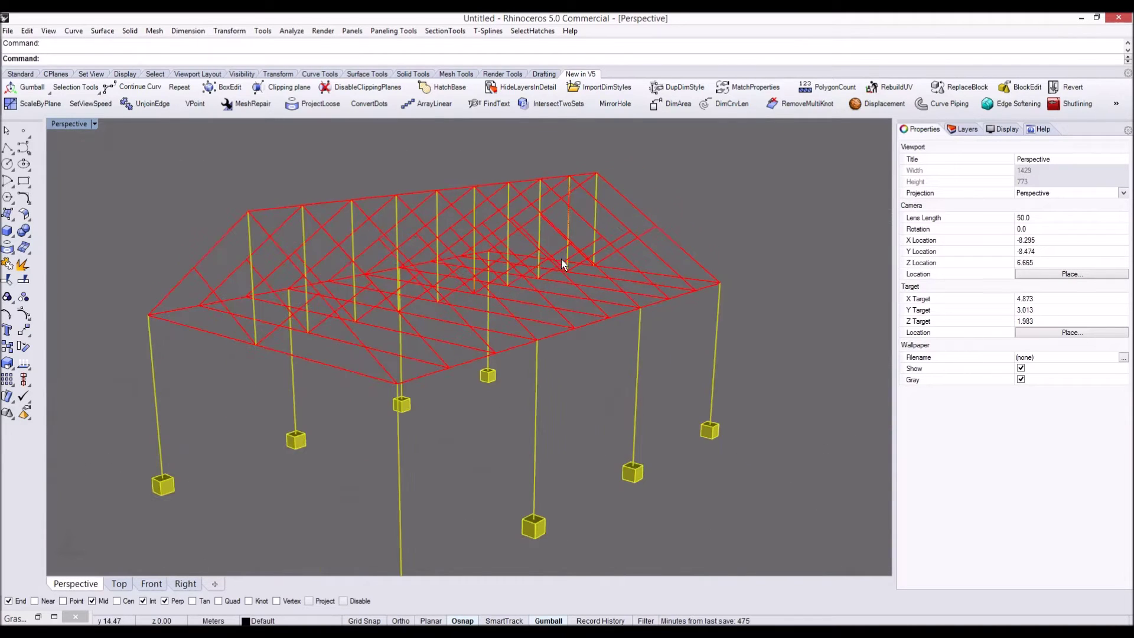
Step: Display the layer list and examine the imported frame's members and layers from several sides
{"action": "scroll", "coordinate": [562, 259], "scroll_direction": "up", "scroll_amount": 3}
{"action": "left_click", "coordinate": [964, 129]}
{"action": "scroll", "coordinate": [613, 232], "scroll_direction": "down", "scroll_amount": 5}
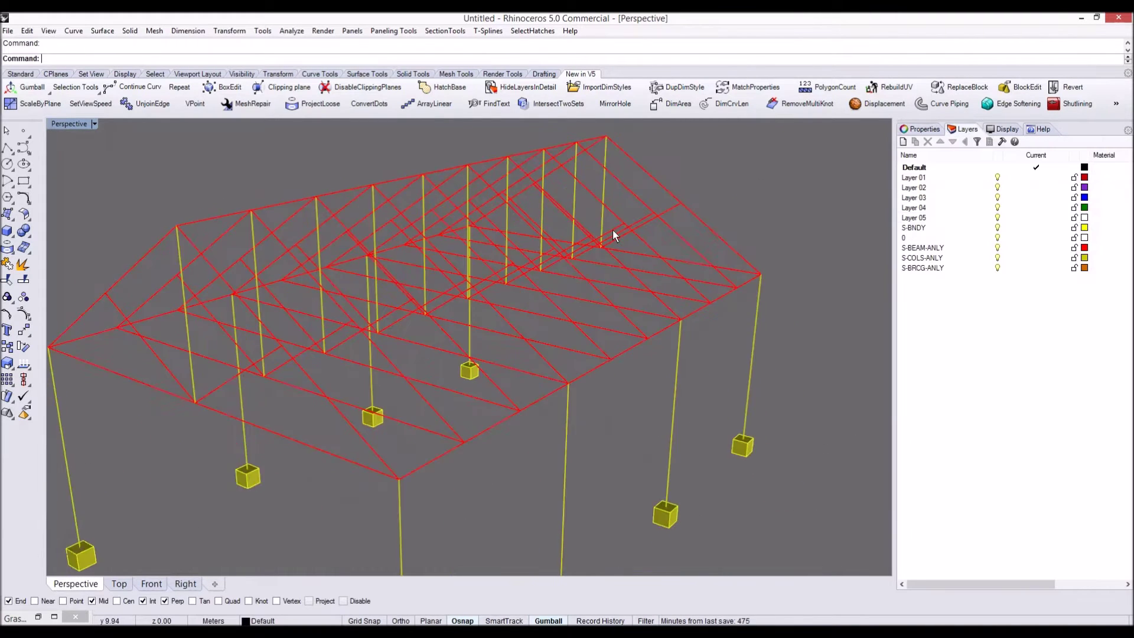
{"action": "scroll", "coordinate": [453, 330], "scroll_direction": "up", "scroll_amount": 5}
{"action": "left_click", "coordinate": [452, 326]}
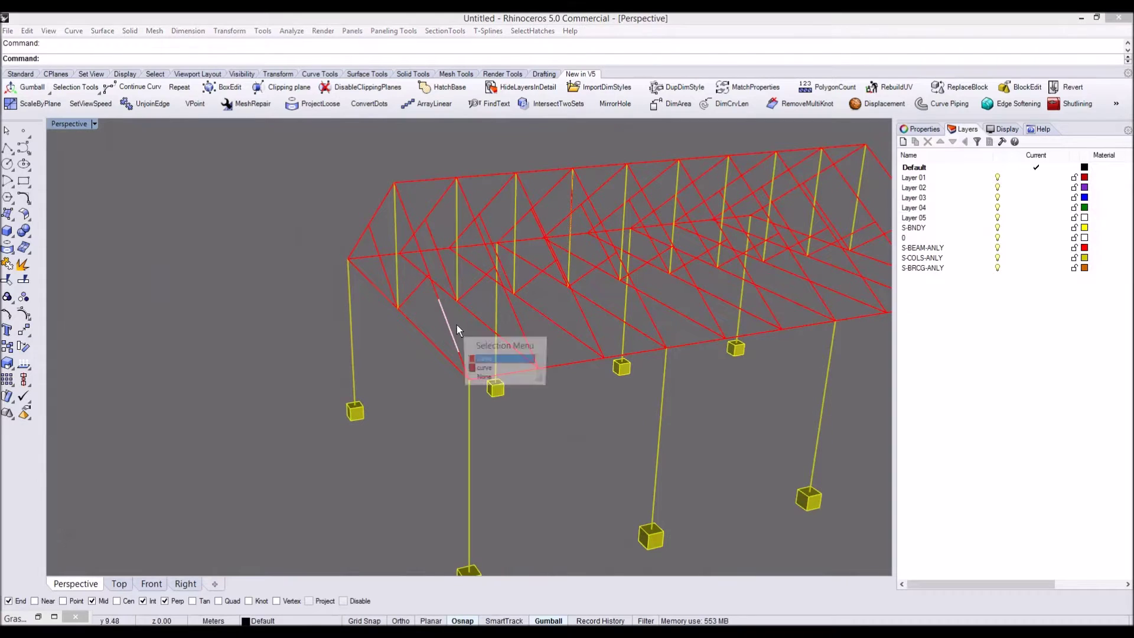
{"action": "right_click_drag", "start_coordinate": [452, 348], "coordinate": [373, 356]}
{"action": "scroll", "coordinate": [446, 346], "scroll_direction": "down", "scroll_amount": 5}
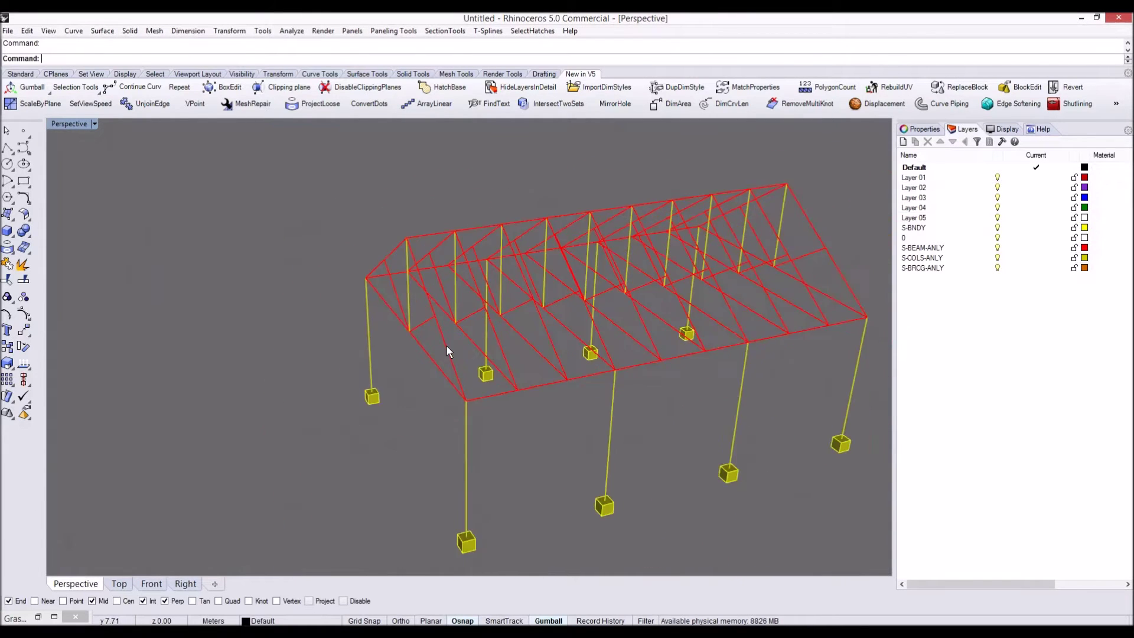
Step: Pick along the sloping member at the frame's corner to check for separate or overlapping curves
{"action": "scroll", "coordinate": [390, 322], "scroll_direction": "up", "scroll_amount": 6}
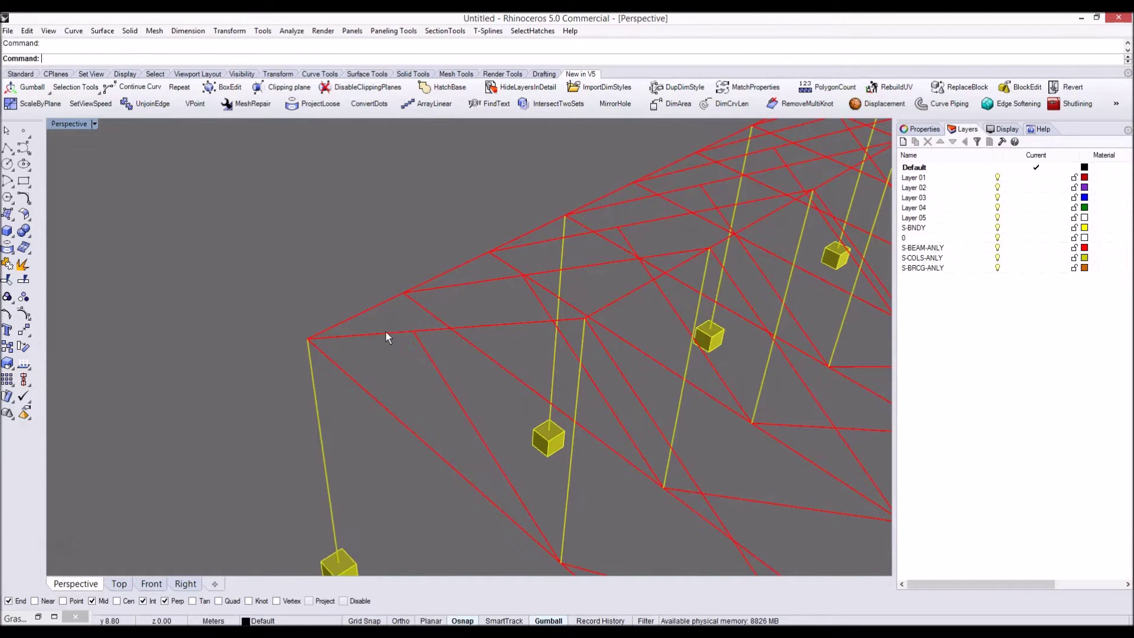
{"action": "left_click", "coordinate": [385, 332]}
{"action": "scroll", "coordinate": [377, 337], "scroll_direction": "up", "scroll_amount": 3}
{"action": "left_click", "coordinate": [374, 337]}
{"action": "left_click", "coordinate": [430, 324]}
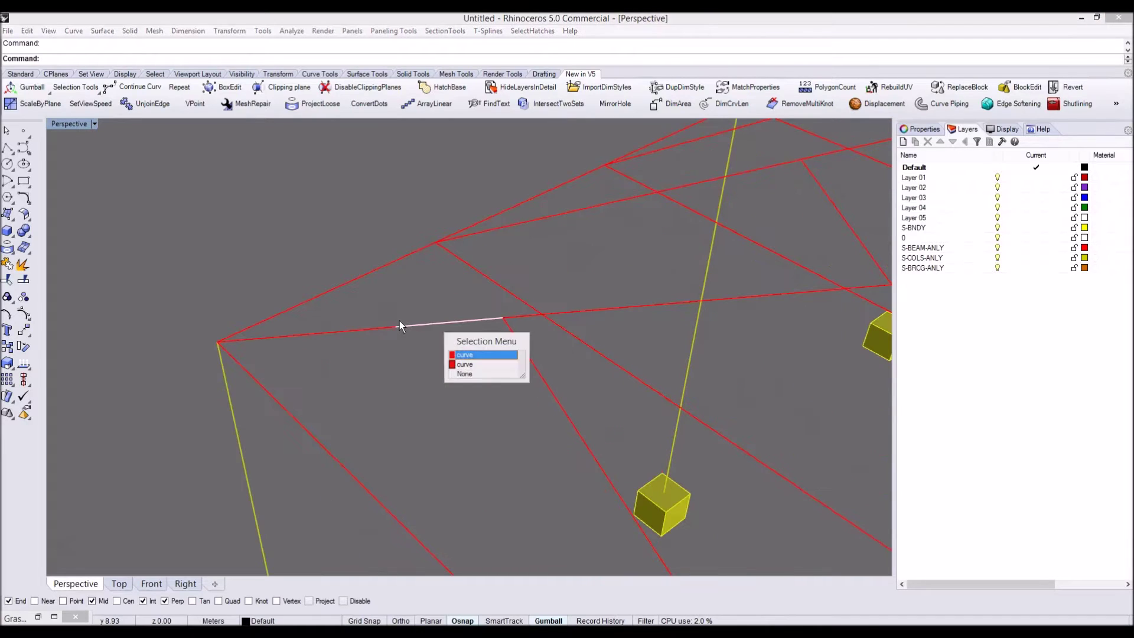
{"action": "left_click", "coordinate": [259, 339]}
{"action": "left_click", "coordinate": [309, 335]}
{"action": "left_click", "coordinate": [445, 323]}
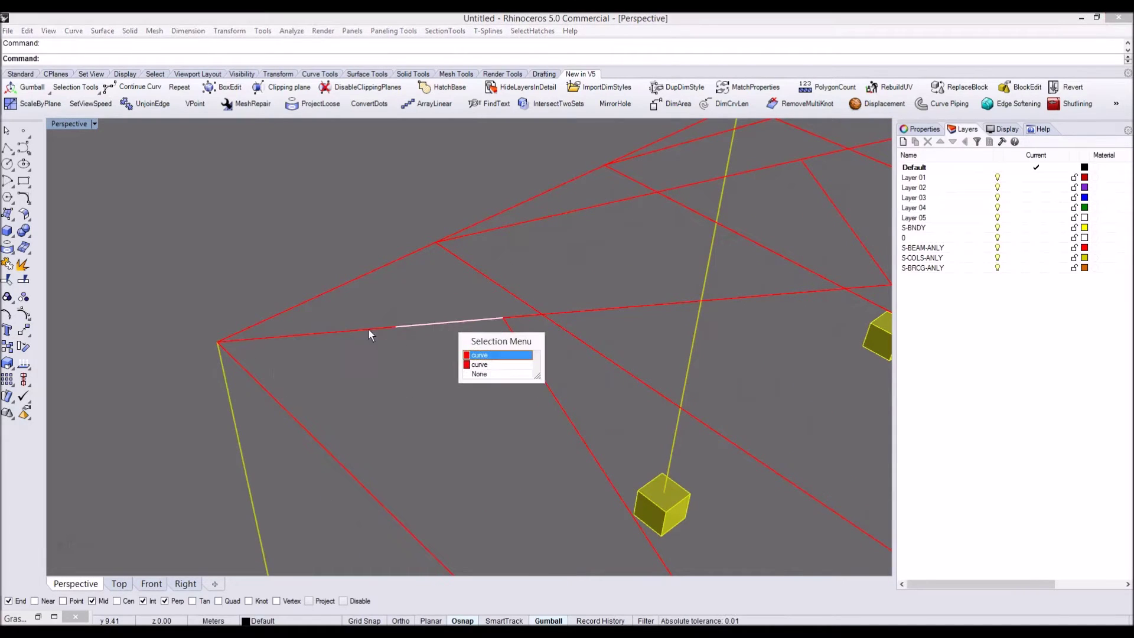
{"action": "left_click", "coordinate": [369, 330]}
{"action": "left_click", "coordinate": [253, 339]}
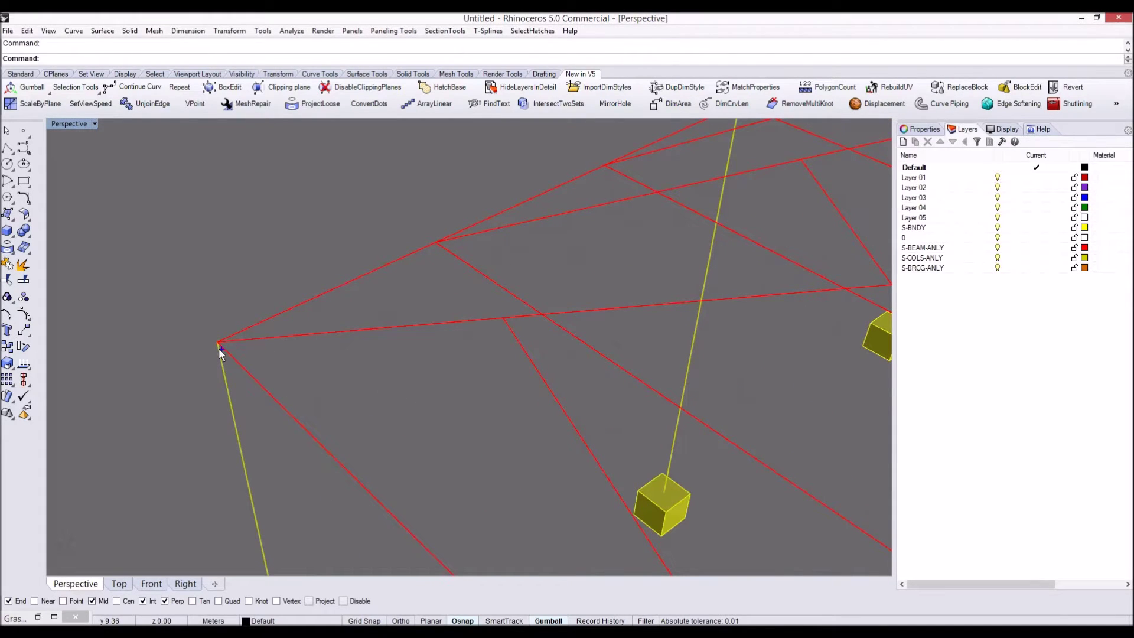
Step: Undo the import of the Test DWG in Rhino
{"action": "mouse_move", "coordinate": [218, 343]}
{"action": "left_mouse_down", "text": "shift"}
{"action": "mouse_move", "coordinate": [509, 317]}
{"action": "mouse_move", "coordinate": [278, 320]}
{"action": "mouse_move", "coordinate": [211, 340]}
{"action": "mouse_move", "coordinate": [485, 317]}
{"action": "left_mouse_up", "text": "shift"}
{"action": "key", "text": "ctrl+z"}
{"action": "scroll", "coordinate": [330, 390], "scroll_direction": "down", "scroll_amount": 3}
{"action": "key", "text": "ctrl+z"}
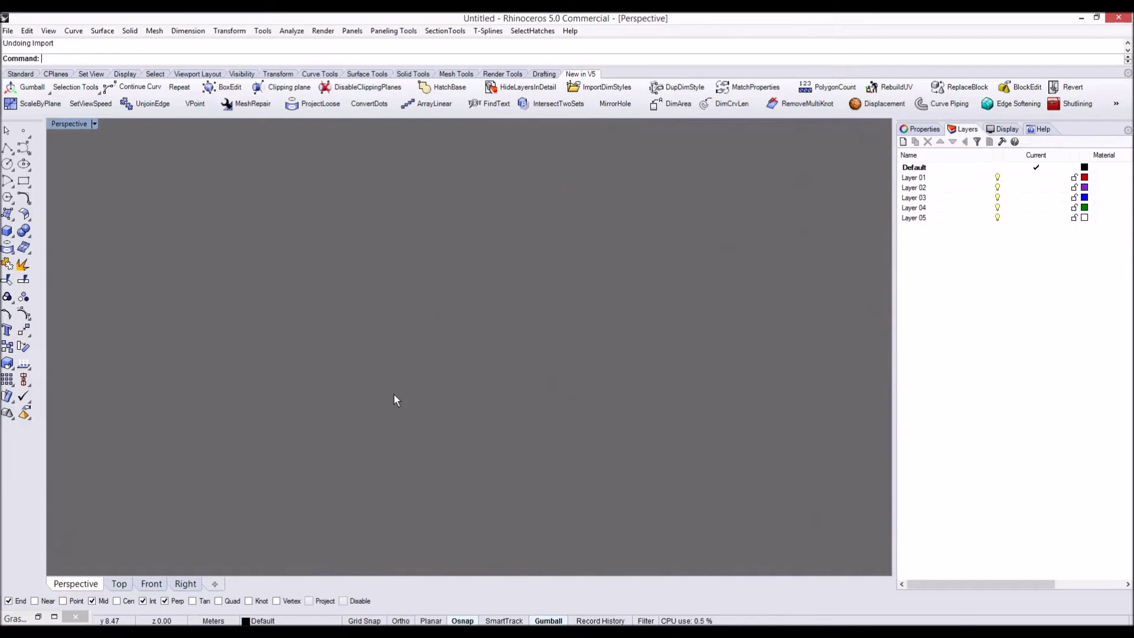
Step: Switch to Revit's Analytical Model view and bring up the RevitToKaramba graph in Dynamo
{"action": "mouse_move", "coordinate": [378, 621]}
{"action": "left_click", "coordinate": [426, 567]}
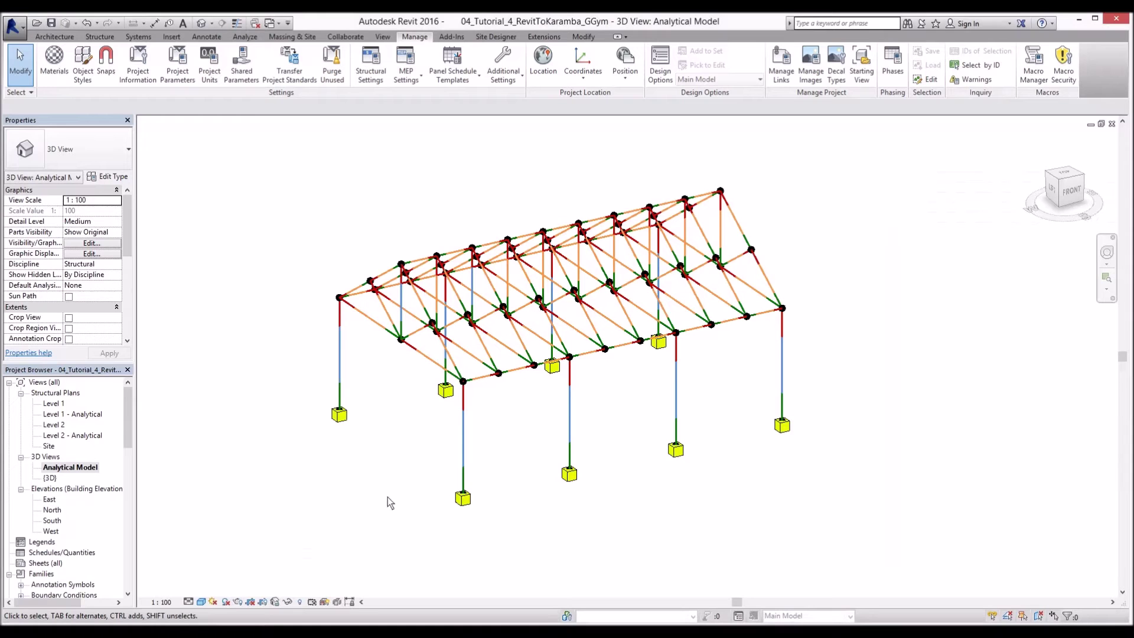
{"action": "mouse_move", "coordinate": [350, 392]}
{"action": "middle_mouse_down", "text": "shift"}
{"action": "mouse_move", "coordinate": [440, 393]}
{"action": "mouse_move", "coordinate": [366, 399]}
{"action": "middle_mouse_up", "text": "shift"}
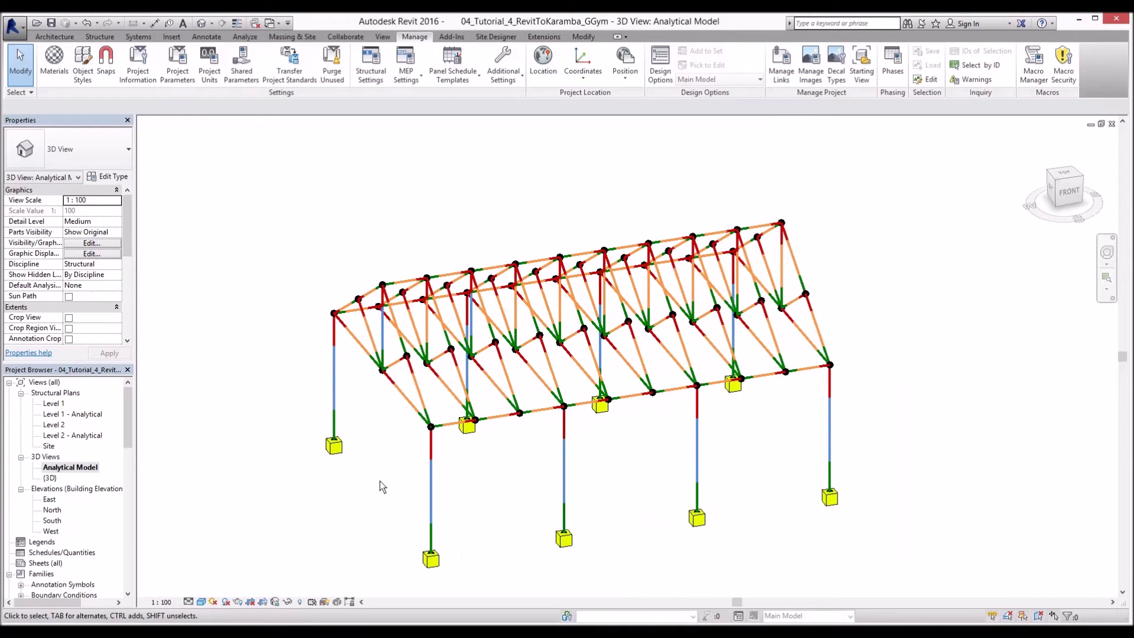
{"action": "mouse_move", "coordinate": [416, 620]}
{"action": "left_click", "coordinate": [443, 562]}
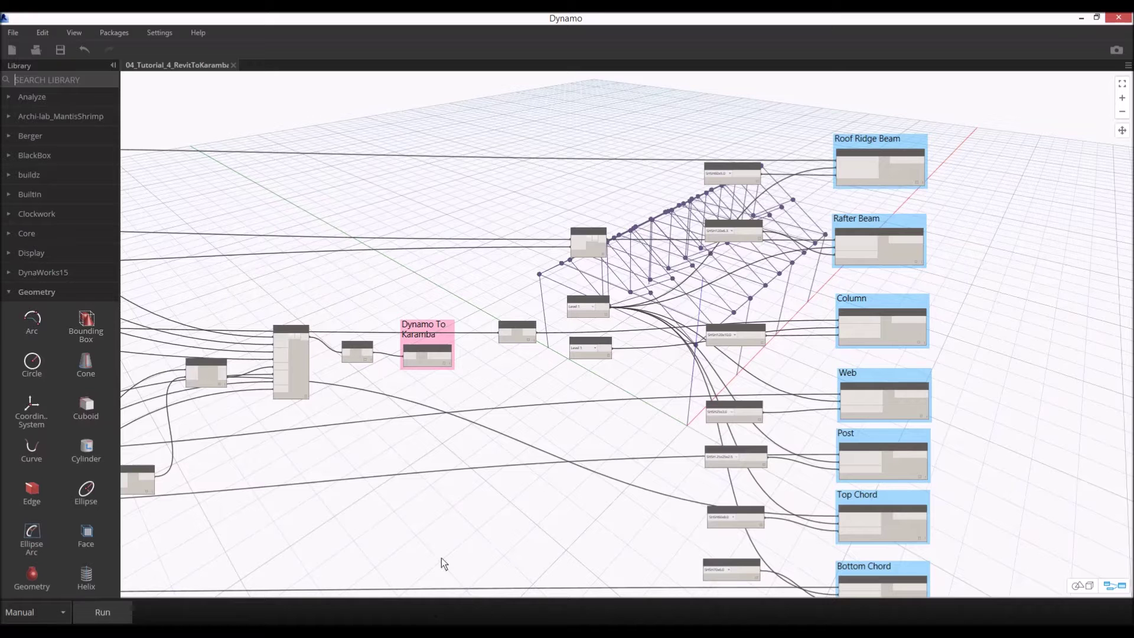
{"action": "scroll", "coordinate": [488, 434], "scroll_direction": "down", "scroll_amount": 3}
{"action": "middle_click_drag", "start_coordinate": [548, 438], "coordinate": [734, 436]}
{"action": "middle_click_drag", "start_coordinate": [465, 283], "coordinate": [538, 263]}
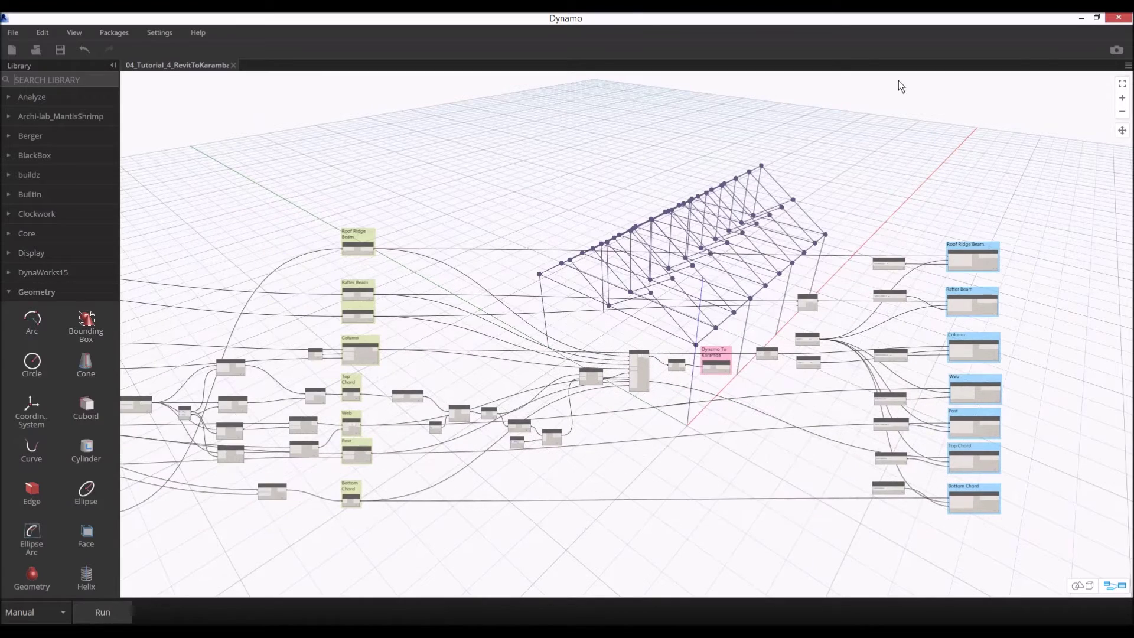
Step: Restore Dynamo to a smaller window beside Revit and examine the analytical model's members and nodes
{"action": "left_click", "coordinate": [1096, 17]}
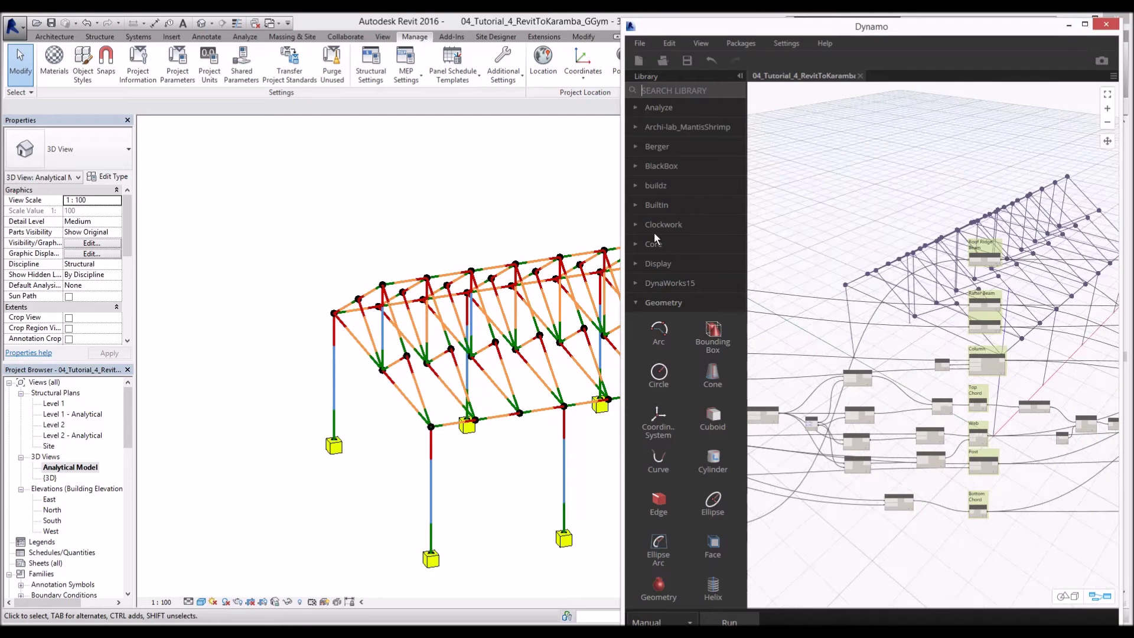
{"action": "scroll", "coordinate": [365, 297], "scroll_direction": "up", "scroll_amount": 6}
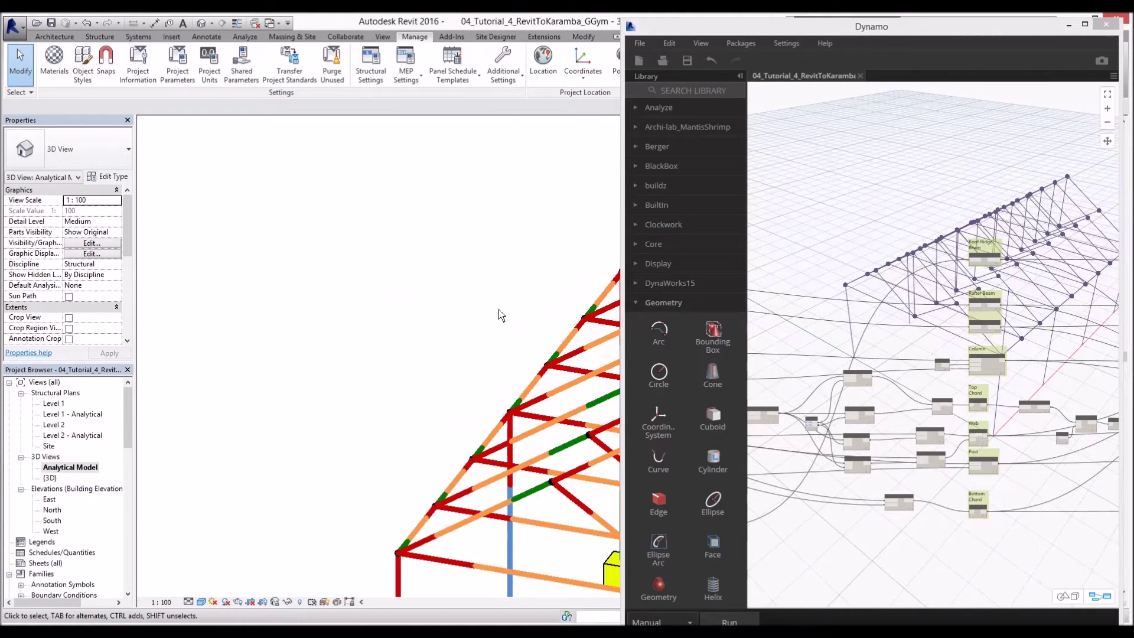
{"action": "middle_click_drag", "start_coordinate": [332, 339], "coordinate": [282, 276], "text": "shift"}
{"action": "scroll", "coordinate": [438, 310], "scroll_direction": "down", "scroll_amount": 1}
{"action": "scroll", "coordinate": [299, 302], "scroll_direction": "down", "scroll_amount": 1}
{"action": "scroll", "coordinate": [281, 275], "scroll_direction": "up", "scroll_amount": 5}
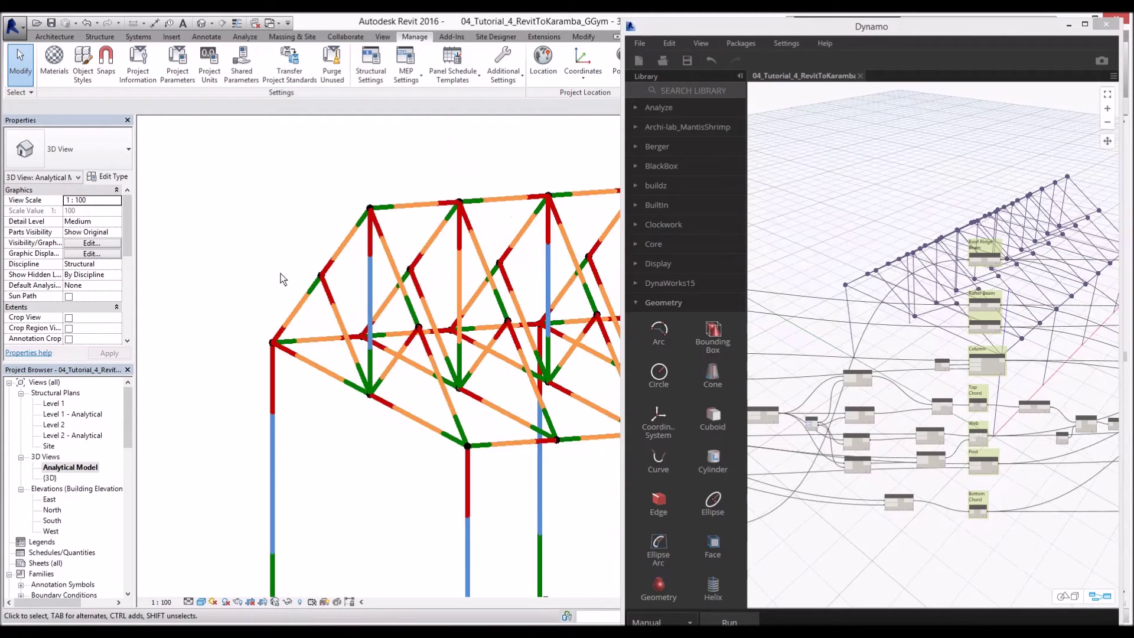
{"action": "scroll", "coordinate": [316, 324], "scroll_direction": "down", "scroll_amount": 5}
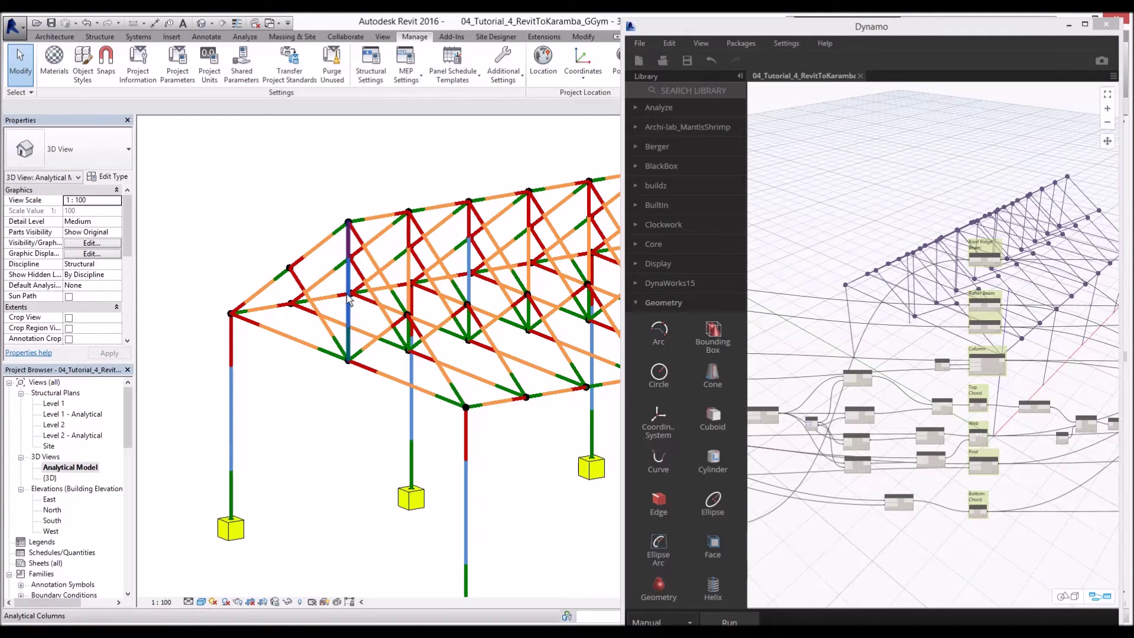
{"action": "middle_click_drag", "start_coordinate": [346, 294], "coordinate": [343, 324], "text": "shift"}
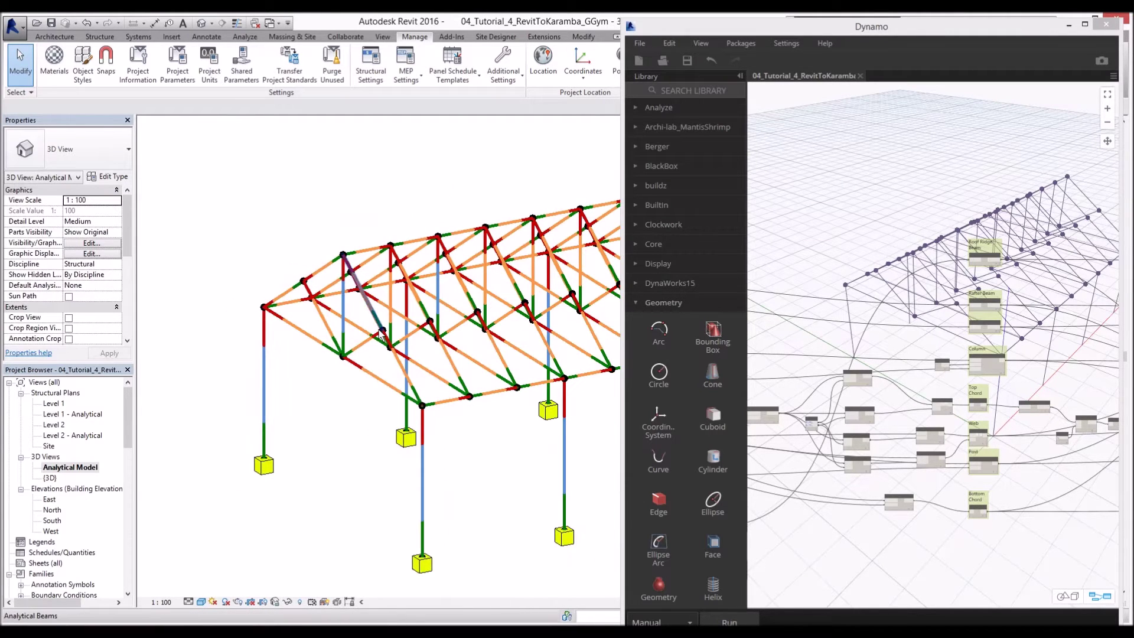
{"action": "middle_click_drag", "start_coordinate": [281, 428], "coordinate": [282, 438], "text": "shift"}
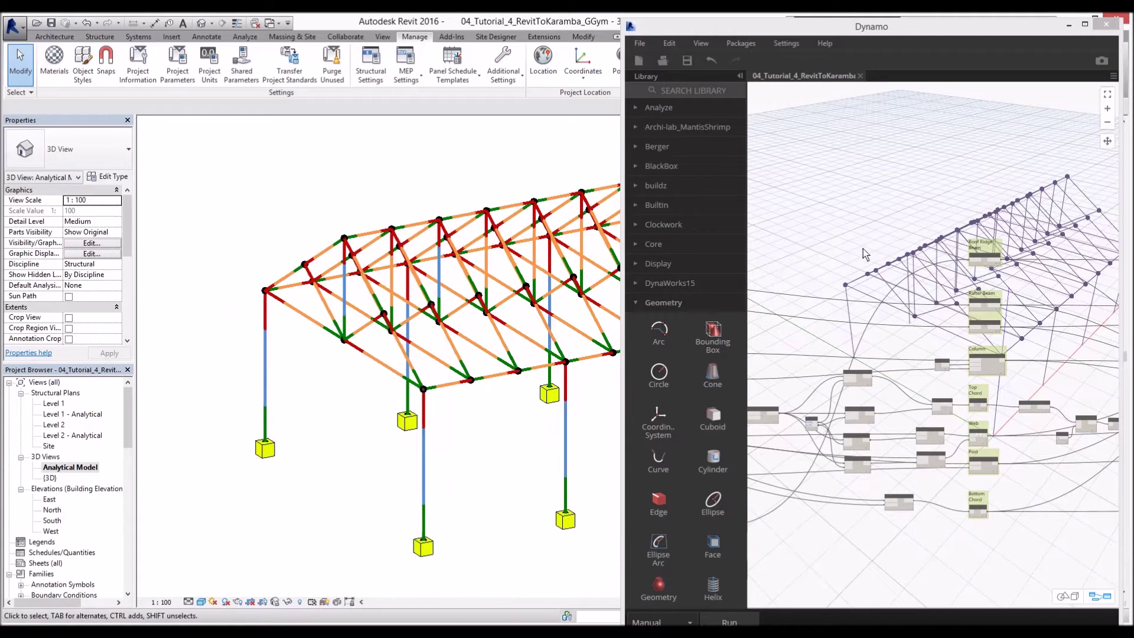
Step: Maximize Dynamo and examine the Roof Ridge Beam, Rafter Beam and Column geometry groups of the graph
{"action": "left_click", "coordinate": [1085, 26]}
{"action": "scroll", "coordinate": [806, 237], "scroll_direction": "up", "scroll_amount": 3}
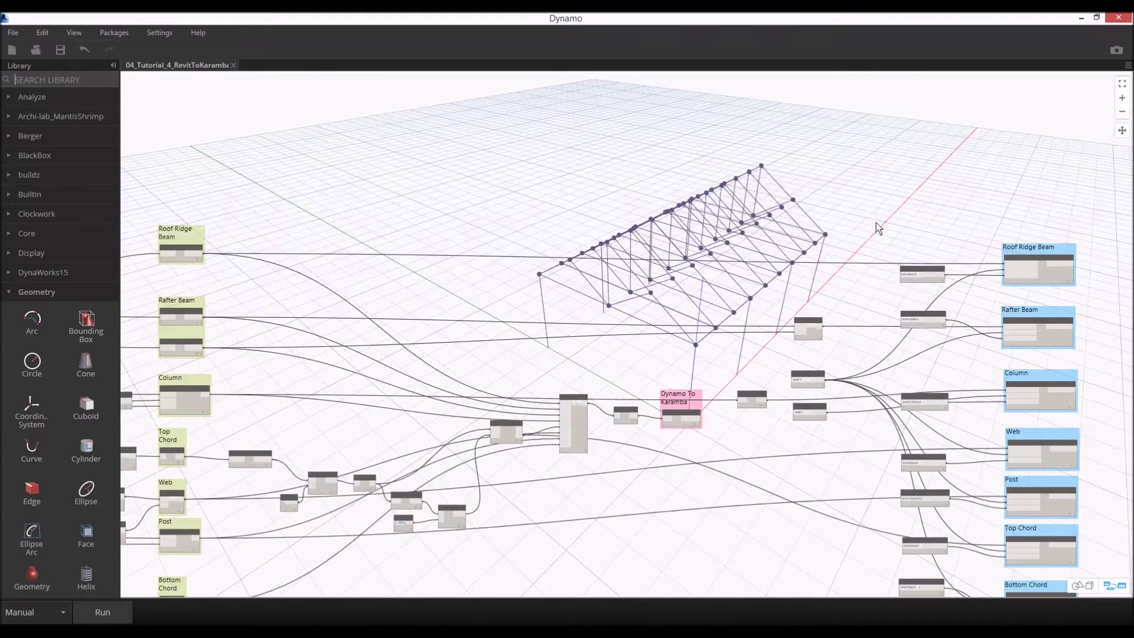
{"action": "middle_click_drag", "start_coordinate": [873, 160], "coordinate": [1027, 170]}
{"action": "scroll", "coordinate": [417, 171], "scroll_direction": "up", "scroll_amount": 5}
{"action": "middle_click_drag", "start_coordinate": [387, 238], "coordinate": [459, 210]}
{"action": "scroll", "coordinate": [427, 241], "scroll_direction": "down", "scroll_amount": 3}
{"action": "scroll", "coordinate": [496, 203], "scroll_direction": "up", "scroll_amount": 3}
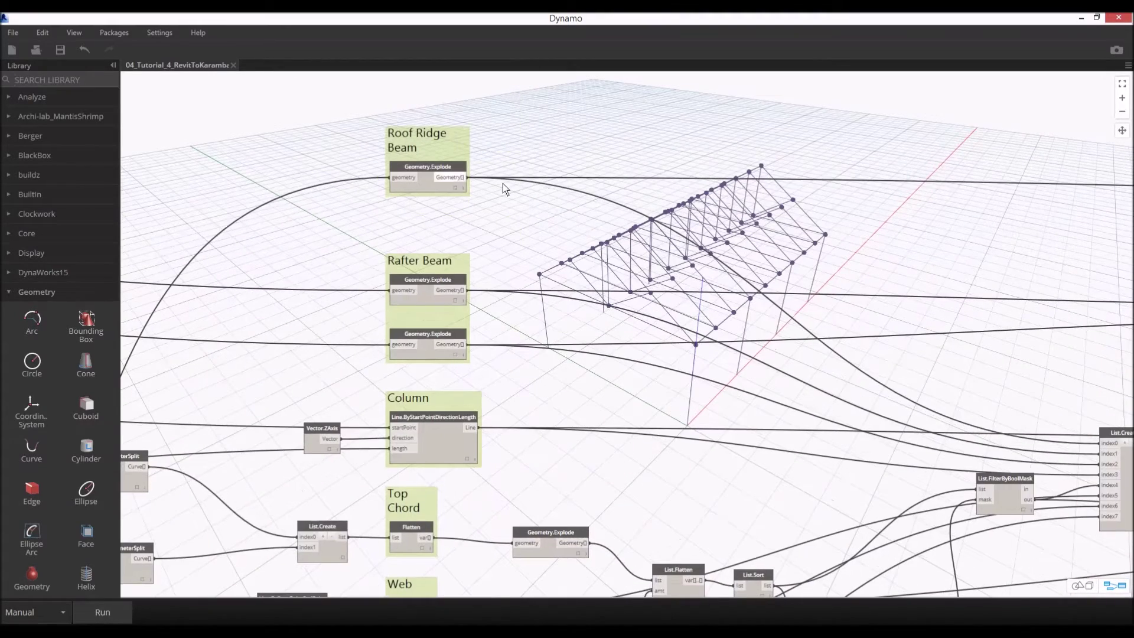
Step: Disconnect the curve inputs of the Roof Ridge Beam and Rafter Beam StructuralFraming nodes
{"action": "scroll", "coordinate": [697, 224], "scroll_direction": "down", "scroll_amount": 5}
{"action": "middle_click_drag", "start_coordinate": [750, 229], "coordinate": [370, 253]}
{"action": "scroll", "coordinate": [370, 254], "scroll_direction": "down", "scroll_amount": 2}
{"action": "middle_click_drag", "start_coordinate": [807, 220], "coordinate": [690, 225]}
{"action": "scroll", "coordinate": [690, 224], "scroll_direction": "up", "scroll_amount": 8}
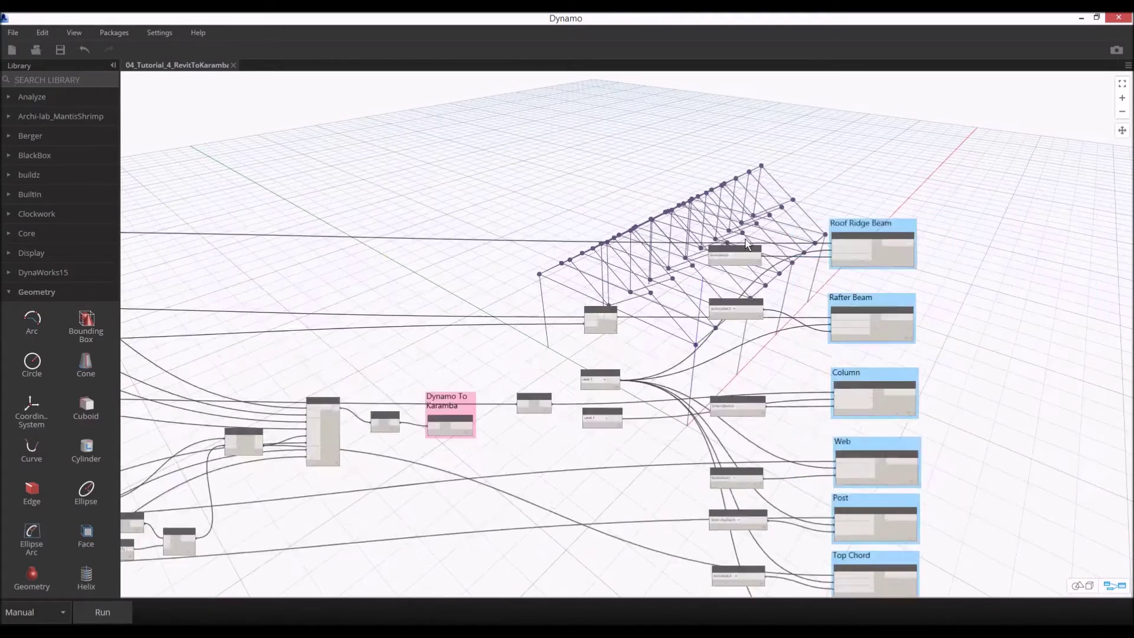
{"action": "left_click_drag", "start_coordinate": [877, 246], "coordinate": [819, 238]}
{"action": "left_click_drag", "start_coordinate": [877, 360], "coordinate": [822, 384]}
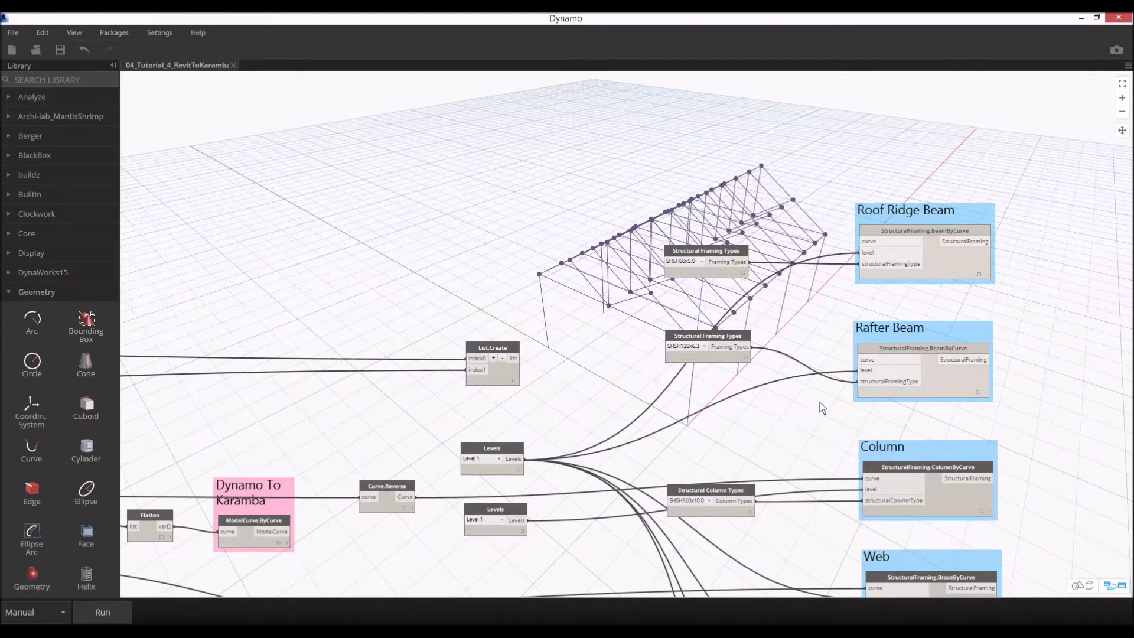
Step: Disconnect the curve inputs of the Column, Web, Post, Top Chord and Bottom Chord nodes
{"action": "middle_click_drag", "start_coordinate": [819, 406], "coordinate": [731, 248]}
{"action": "left_click_drag", "start_coordinate": [788, 322], "coordinate": [745, 319]}
{"action": "middle_click_drag", "start_coordinate": [745, 339], "coordinate": [753, 246]}
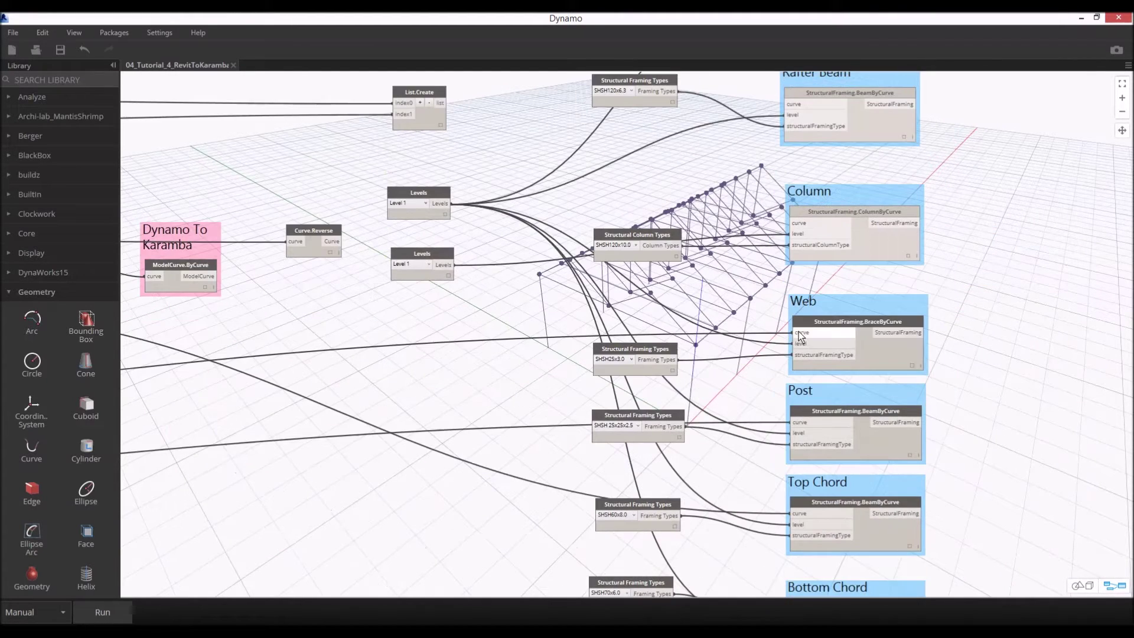
{"action": "middle_click_drag", "start_coordinate": [745, 388], "coordinate": [750, 270]}
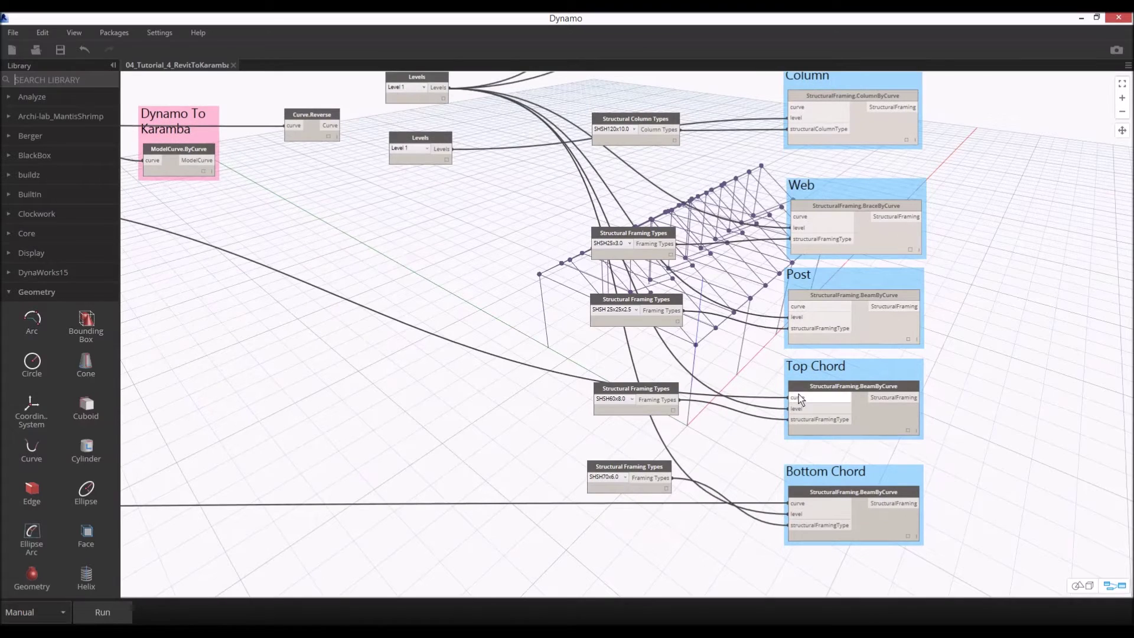
{"action": "left_click_drag", "start_coordinate": [798, 394], "coordinate": [777, 415]}
{"action": "left_click_drag", "start_coordinate": [803, 506], "coordinate": [773, 495]}
{"action": "scroll", "coordinate": [821, 402], "scroll_direction": "down", "scroll_amount": 5}
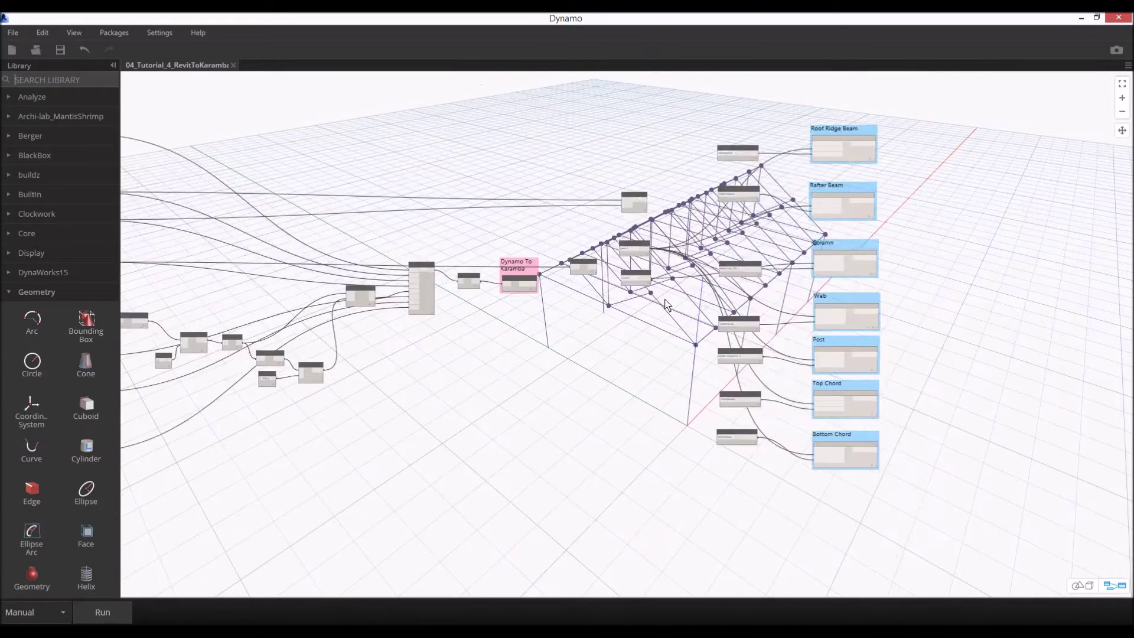
Step: Move the List.Create and Curve.Reverse nodes clear of the Dynamo To Karamba group and select its ModelCurve.ByCurve node
{"action": "scroll", "coordinate": [665, 304], "scroll_direction": "up", "scroll_amount": 7}
{"action": "middle_click_drag", "start_coordinate": [570, 237], "coordinate": [642, 339]}
{"action": "left_click_drag", "start_coordinate": [691, 224], "coordinate": [643, 186]}
{"action": "middle_click_drag", "start_coordinate": [593, 331], "coordinate": [704, 289]}
{"action": "left_click_drag", "start_coordinate": [666, 360], "coordinate": [717, 231]}
{"action": "left_click", "coordinate": [599, 310]}
{"action": "middle_click_drag", "start_coordinate": [599, 309], "coordinate": [757, 314]}
{"action": "scroll", "coordinate": [563, 335], "scroll_direction": "down", "scroll_amount": 3}
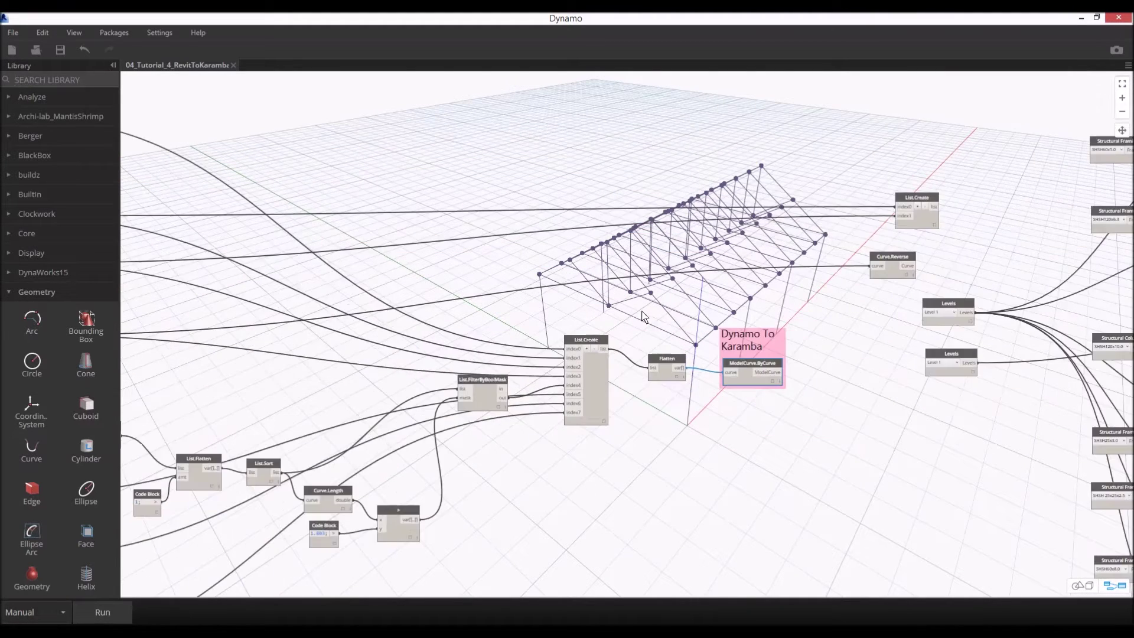
Step: Restore Dynamo to a smaller window beside Revit and run the graph
{"action": "left_click", "coordinate": [1095, 18]}
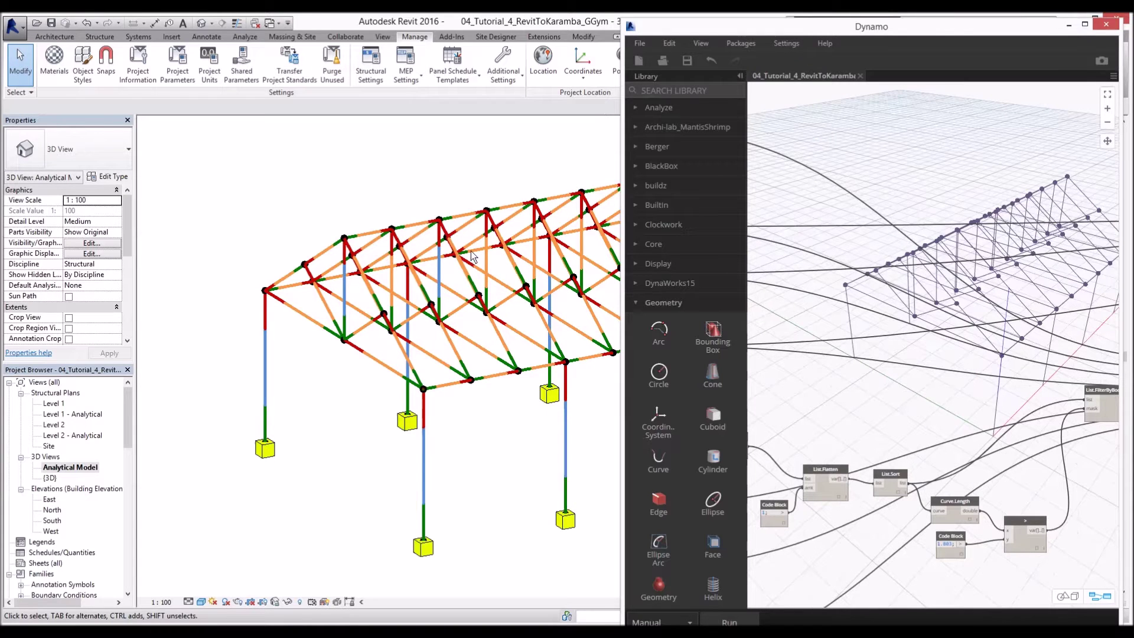
{"action": "scroll", "coordinate": [473, 255], "scroll_direction": "down", "scroll_amount": 3}
{"action": "left_click", "coordinate": [729, 623]}
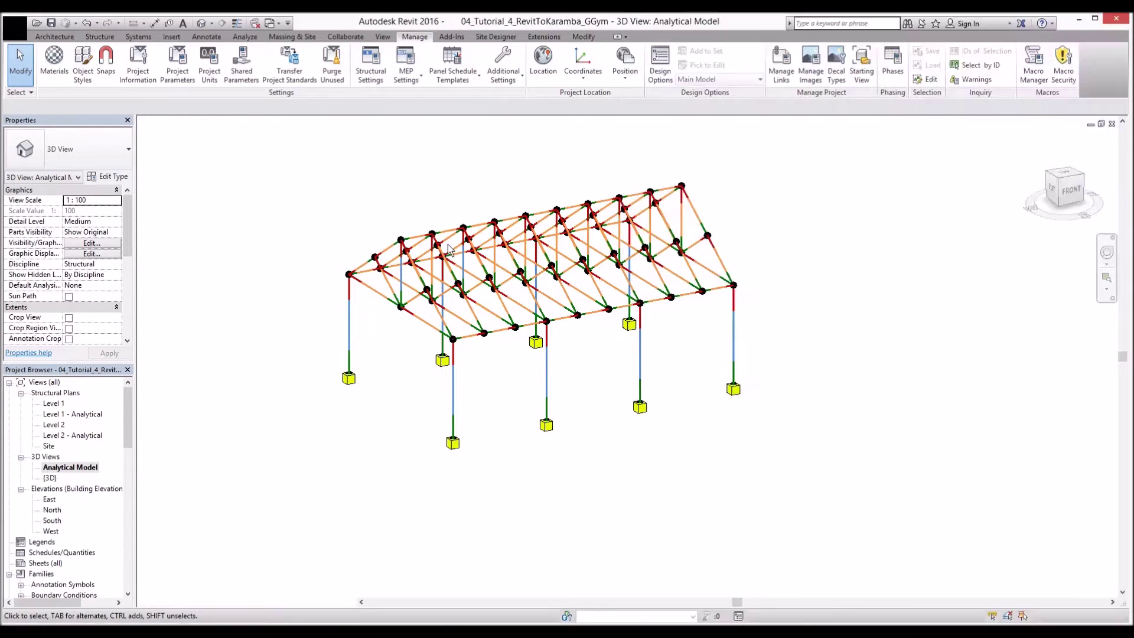
{"action": "scroll", "coordinate": [474, 267], "scroll_direction": "down", "scroll_amount": 1}
{"action": "middle_click_drag", "start_coordinate": [474, 267], "coordinate": [302, 286]}
{"action": "scroll", "coordinate": [491, 304], "scroll_direction": "down", "scroll_amount": 1}
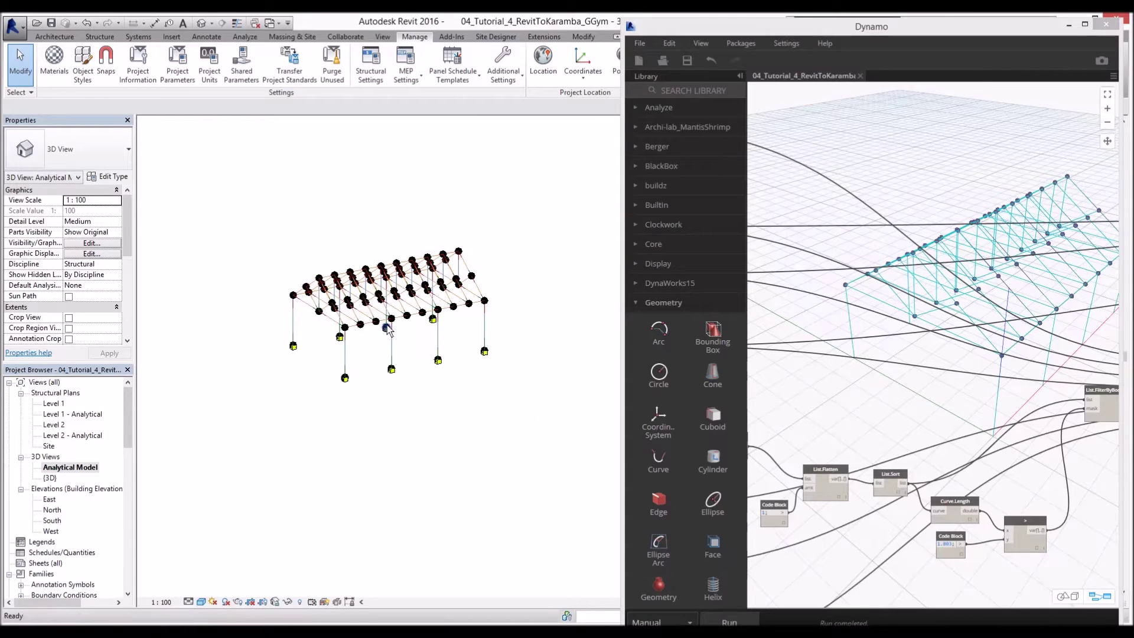
Step: Display Revit's {3D} view and minimize the Dynamo window
{"action": "left_click_drag", "start_coordinate": [551, 433], "coordinate": [133, 146]}
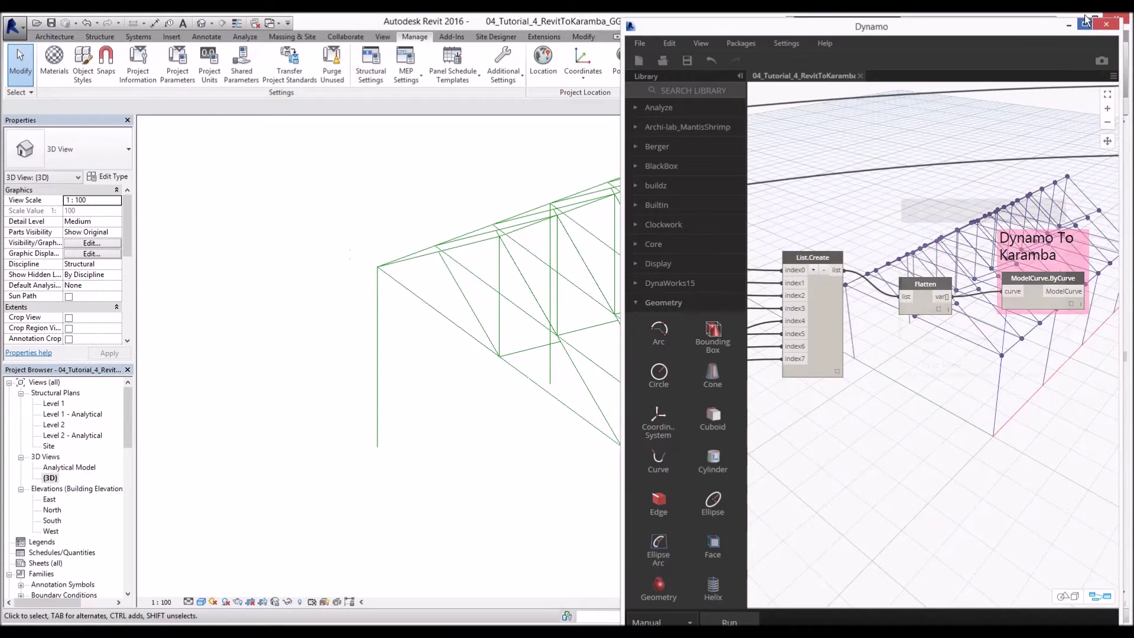
{"action": "right_click", "coordinate": [899, 201]}
{"action": "left_click", "coordinate": [867, 169]}
{"action": "left_click", "coordinate": [1069, 25]}
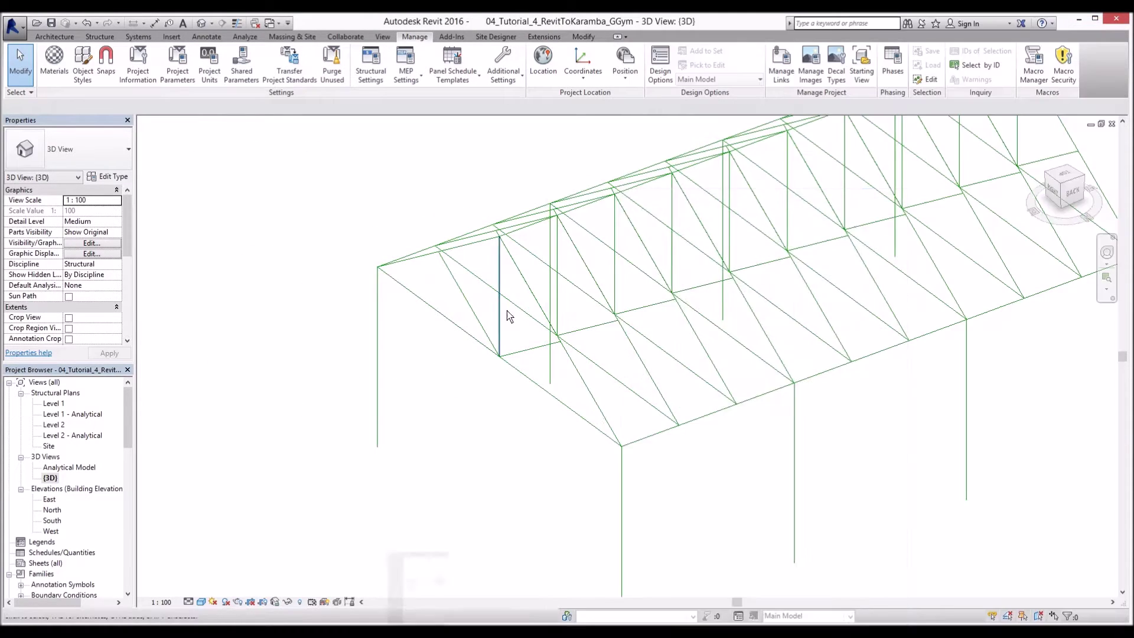
Step: Select the sloping model line at the frame's corner and examine how the members are divided into separate model lines
{"action": "left_click", "coordinate": [592, 394]}
{"action": "left_click", "coordinate": [774, 477]}
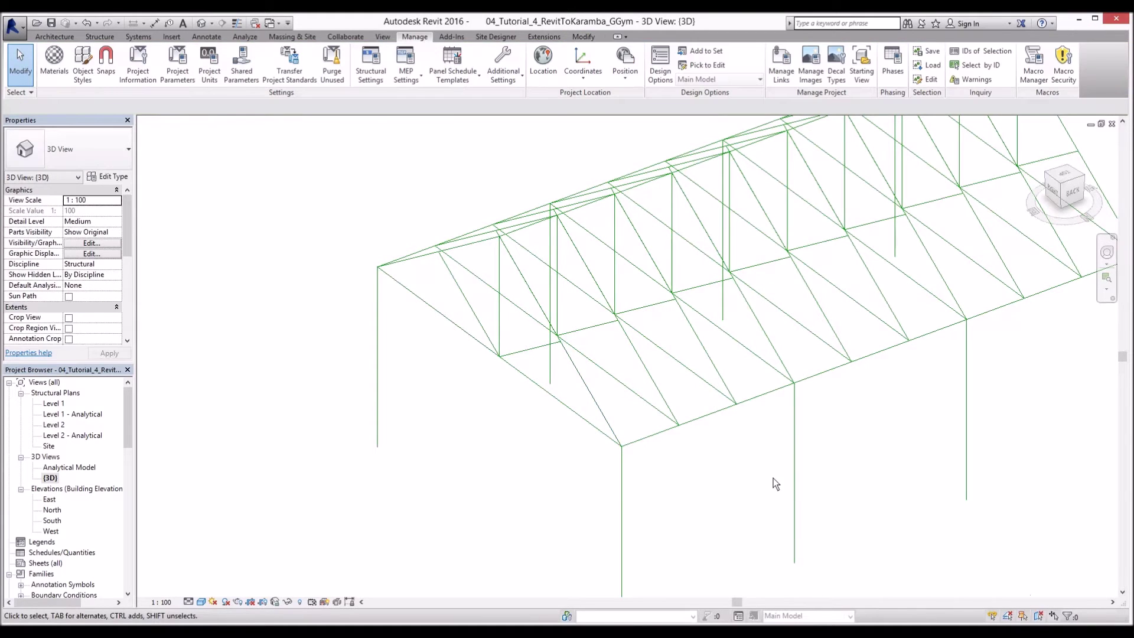
{"action": "scroll", "coordinate": [420, 277], "scroll_direction": "up", "scroll_amount": 3}
{"action": "left_click_drag", "start_coordinate": [436, 271], "coordinate": [420, 249]}
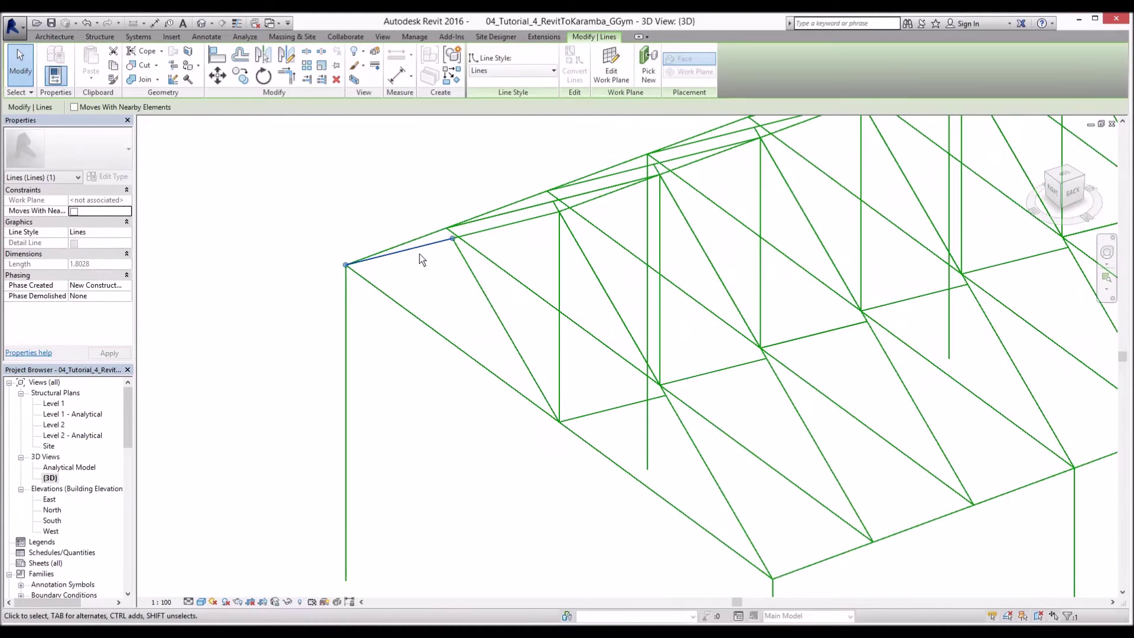
{"action": "key", "text": "Escape"}
{"action": "scroll", "coordinate": [425, 264], "scroll_direction": "down", "scroll_amount": 2}
{"action": "middle_click_drag", "start_coordinate": [430, 268], "coordinate": [447, 291], "text": "shift"}
{"action": "scroll", "coordinate": [466, 319], "scroll_direction": "up", "scroll_amount": 3}
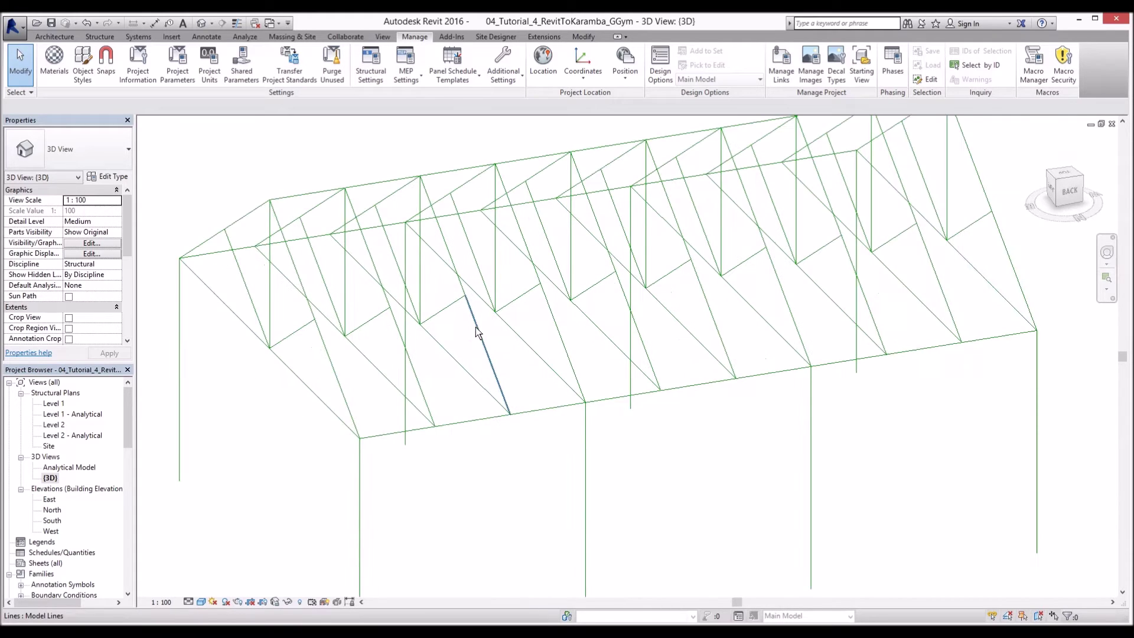
{"action": "scroll", "coordinate": [468, 327], "scroll_direction": "up", "scroll_amount": 2}
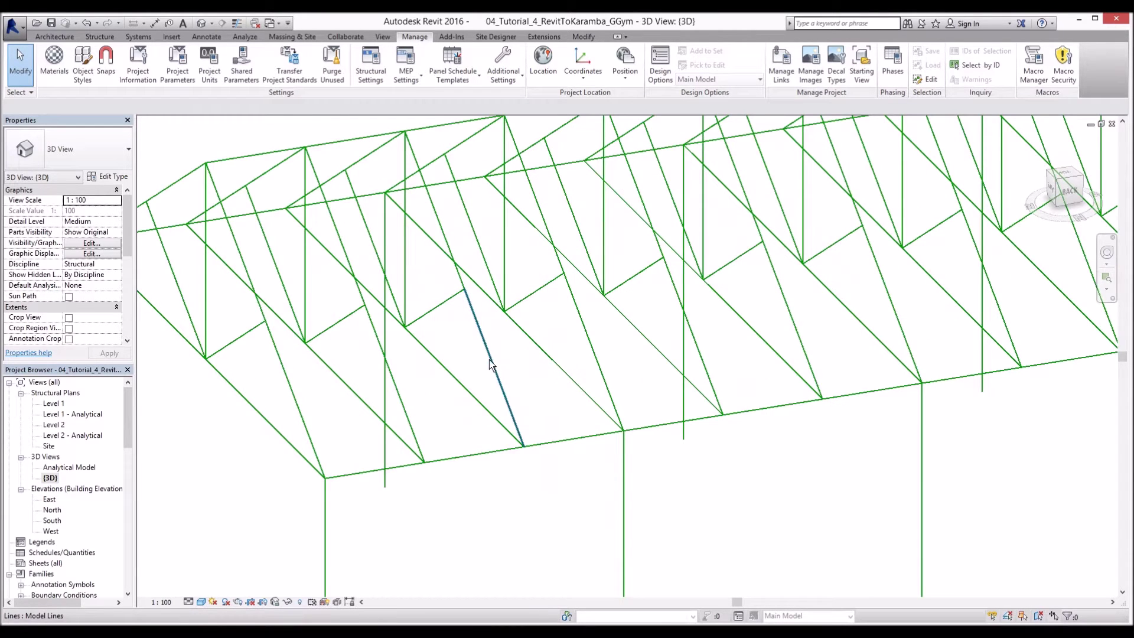
Step: Examine the generated frame in Revit's 3D view, checking one sloping model line between the truss joints and clearing its selection
{"action": "middle_click_drag", "start_coordinate": [489, 360], "coordinate": [525, 369], "text": "shift"}
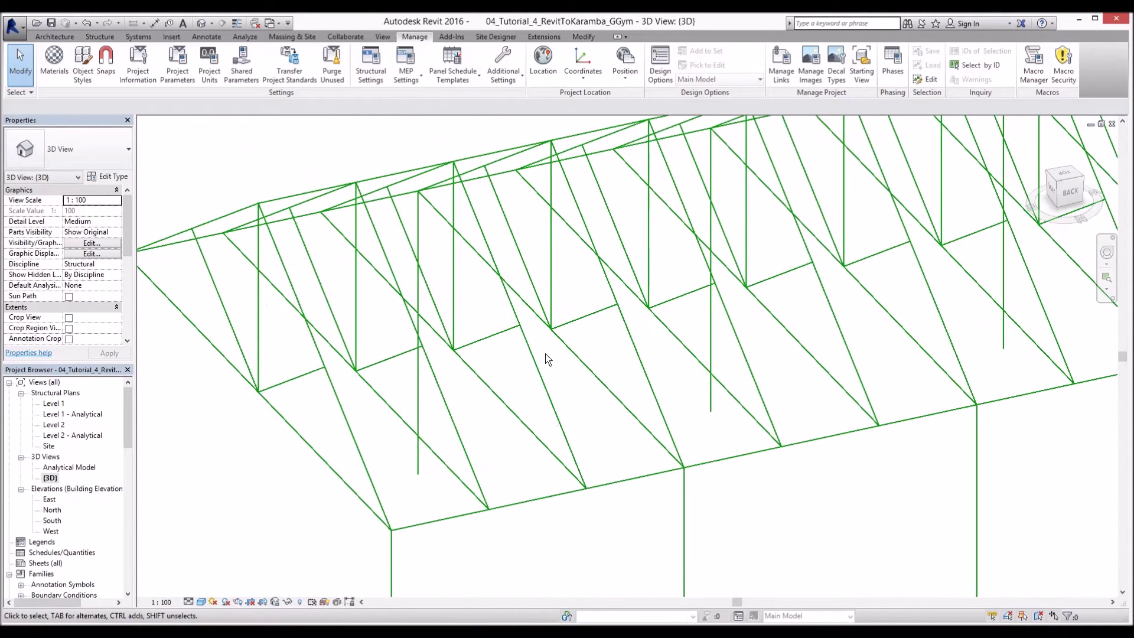
{"action": "scroll", "coordinate": [546, 357], "scroll_direction": "down", "scroll_amount": 2}
{"action": "left_click", "coordinate": [568, 355]}
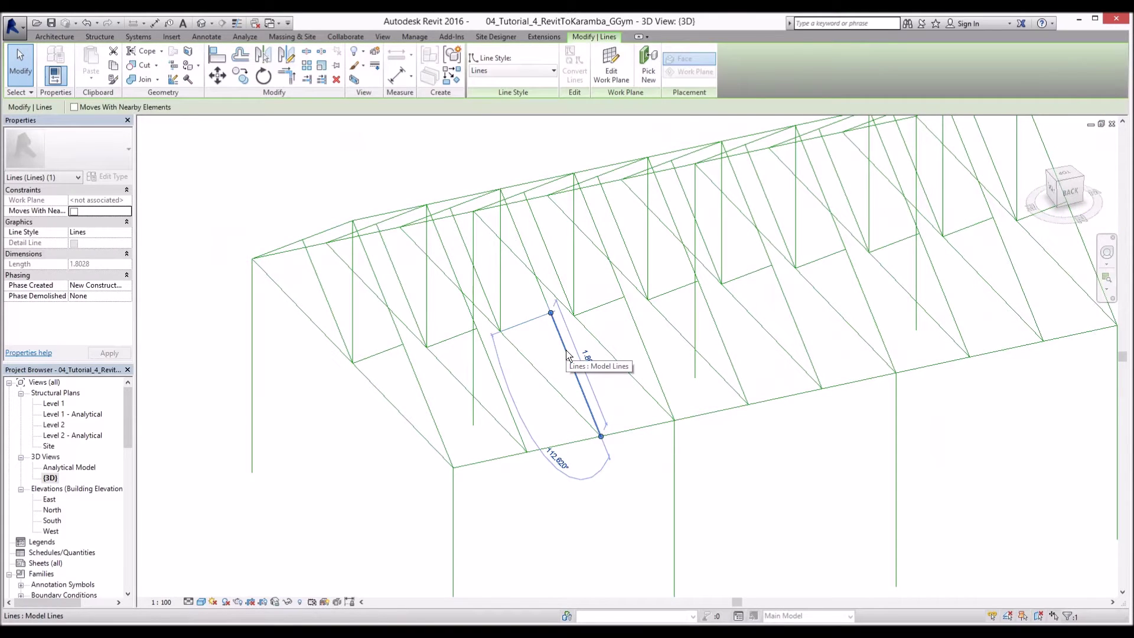
{"action": "key", "text": "Escape"}
{"action": "scroll", "coordinate": [573, 355], "scroll_direction": "down", "scroll_amount": 3}
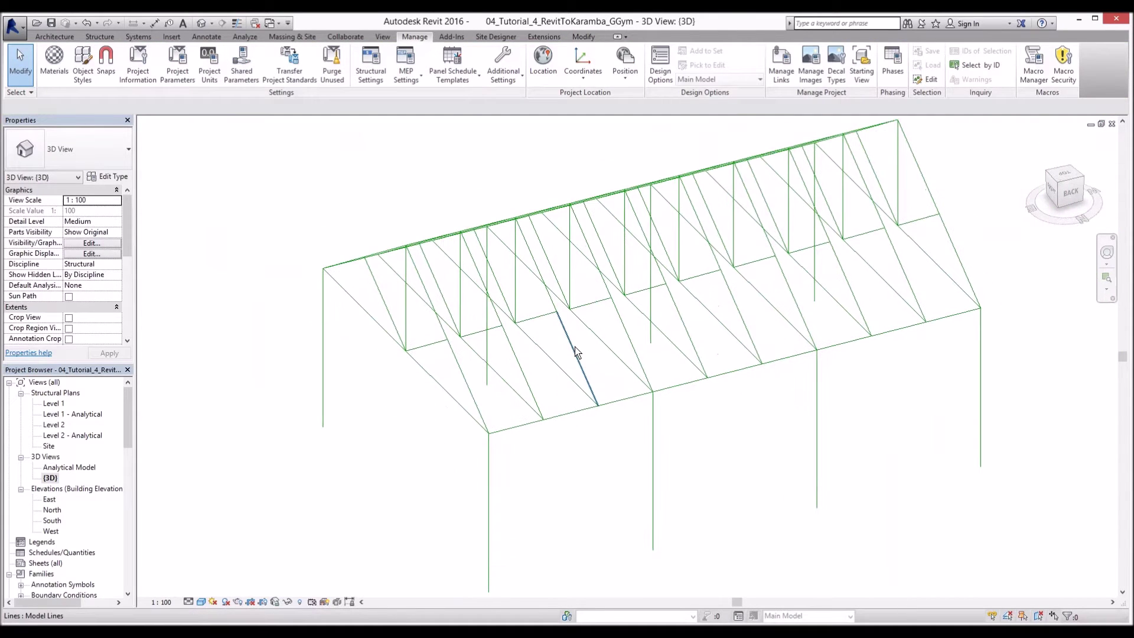
{"action": "mouse_move", "coordinate": [573, 347]}
{"action": "middle_mouse_down", "text": "shift"}
{"action": "mouse_move", "coordinate": [554, 336]}
{"action": "mouse_move", "coordinate": [570, 354]}
{"action": "middle_mouse_up", "text": "shift"}
{"action": "scroll", "coordinate": [545, 348], "scroll_direction": "down", "scroll_amount": 2}
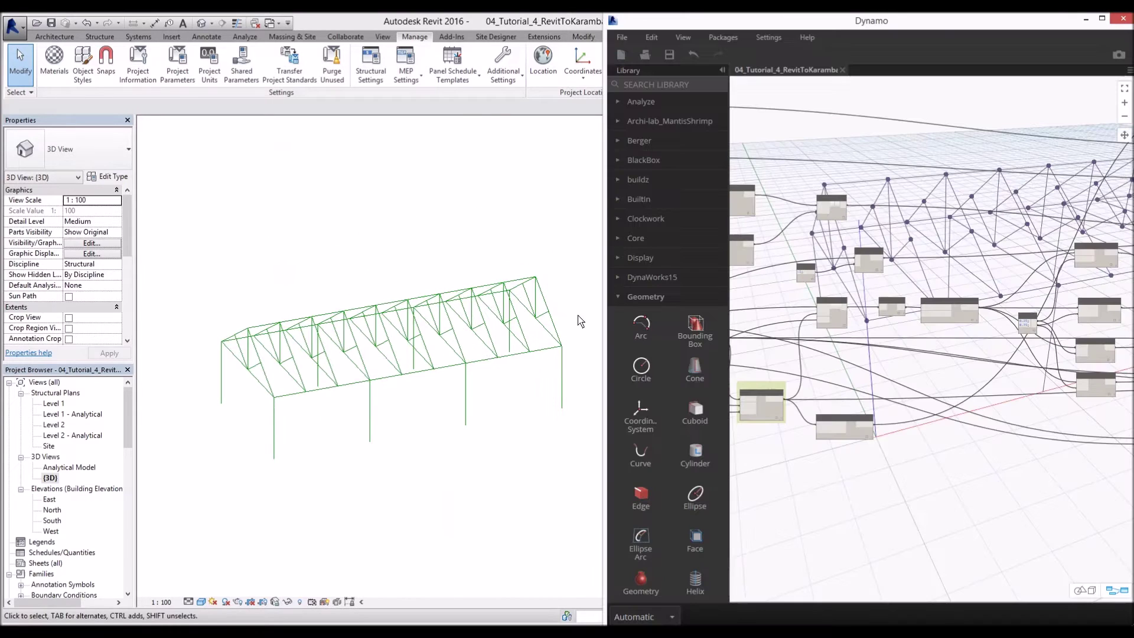
{"action": "middle_click_drag", "start_coordinate": [558, 332], "coordinate": [493, 361], "text": "shift"}
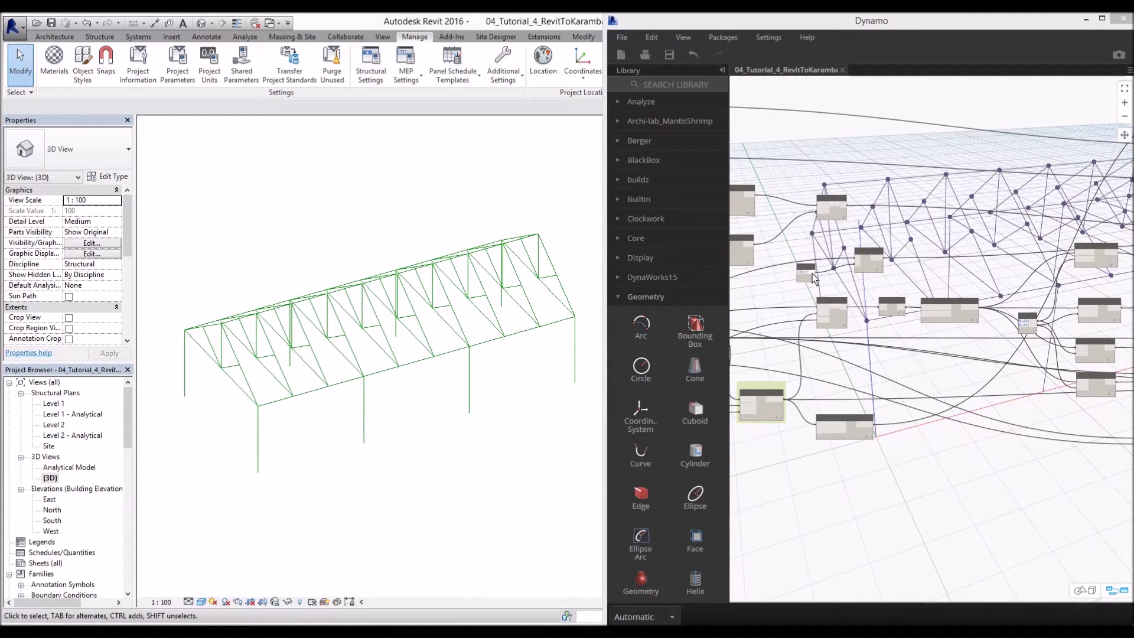
Step: Maximize the Dynamo window and preview the Number Sequence node's output that feeds Point.ByCartesianCoordinates
{"action": "middle_click_drag", "start_coordinate": [807, 234], "coordinate": [810, 243]}
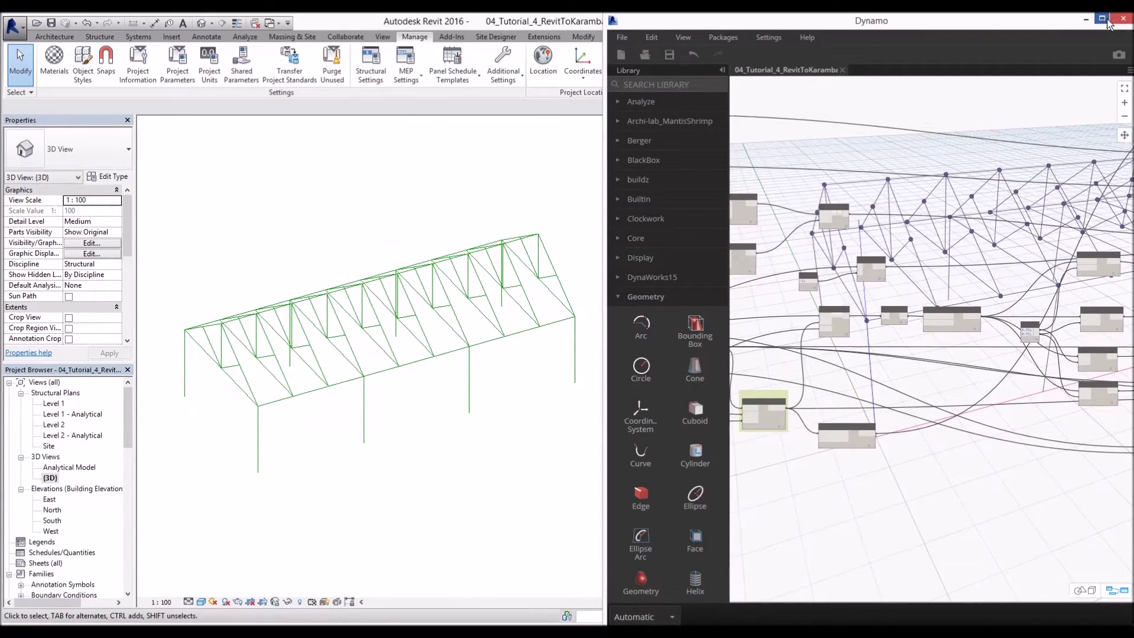
{"action": "left_click", "coordinate": [1102, 19]}
{"action": "scroll", "coordinate": [566, 277], "scroll_direction": "up", "scroll_amount": 5}
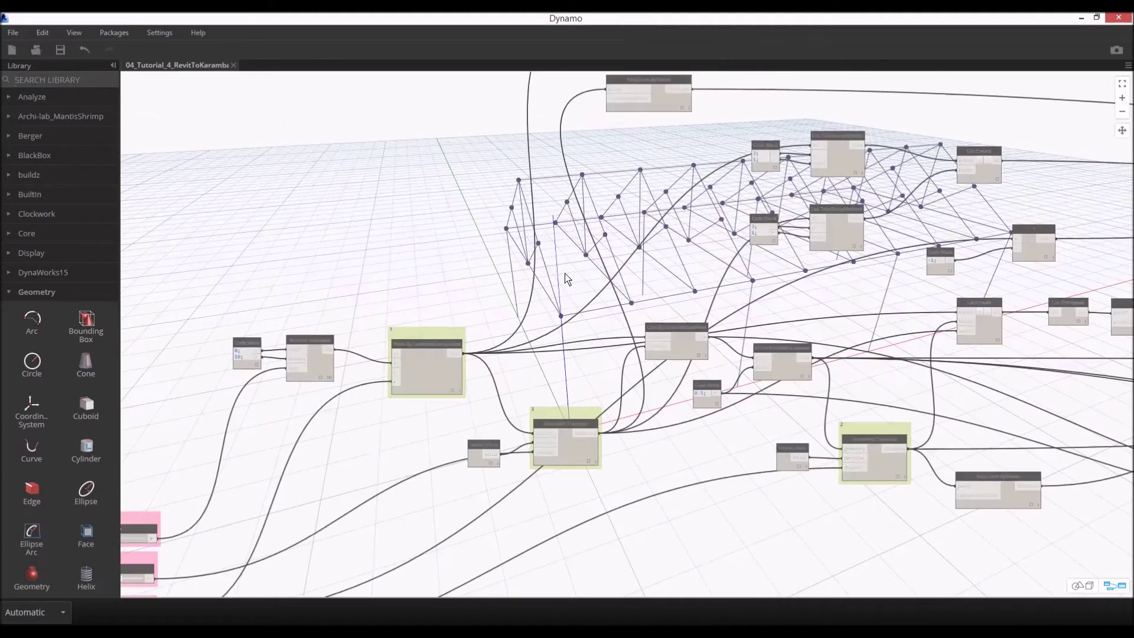
{"action": "scroll", "coordinate": [566, 275], "scroll_direction": "up", "scroll_amount": 3}
{"action": "middle_click_drag", "start_coordinate": [566, 275], "coordinate": [723, 180]}
{"action": "middle_click_drag", "start_coordinate": [515, 214], "coordinate": [598, 211]}
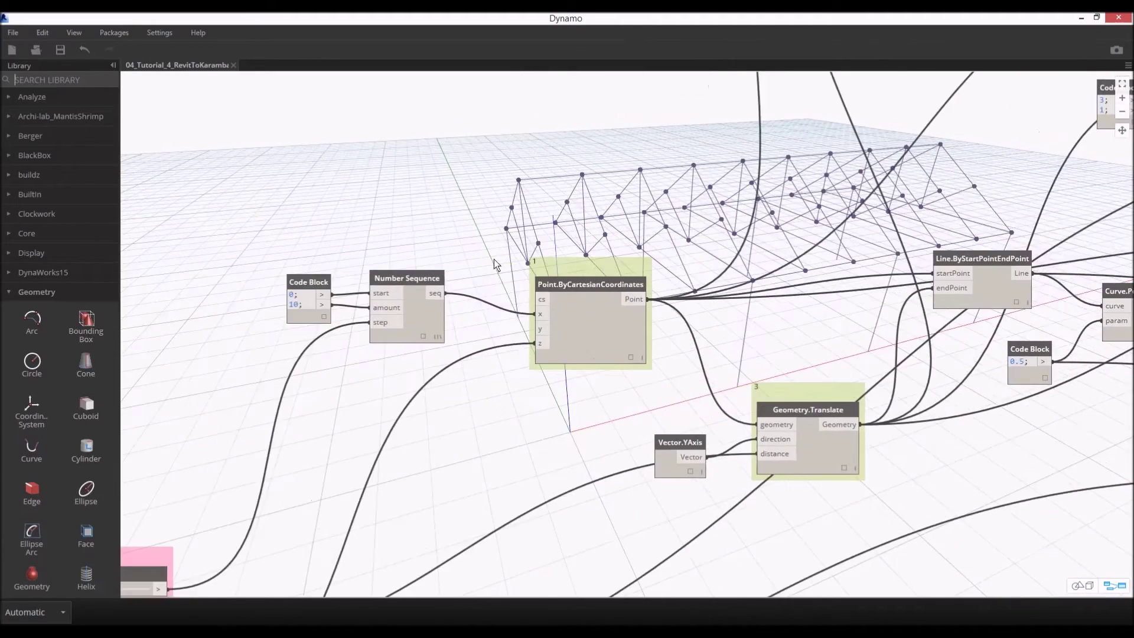
{"action": "left_click", "coordinate": [424, 320]}
{"action": "scroll", "coordinate": [426, 318], "scroll_direction": "up", "scroll_amount": 1}
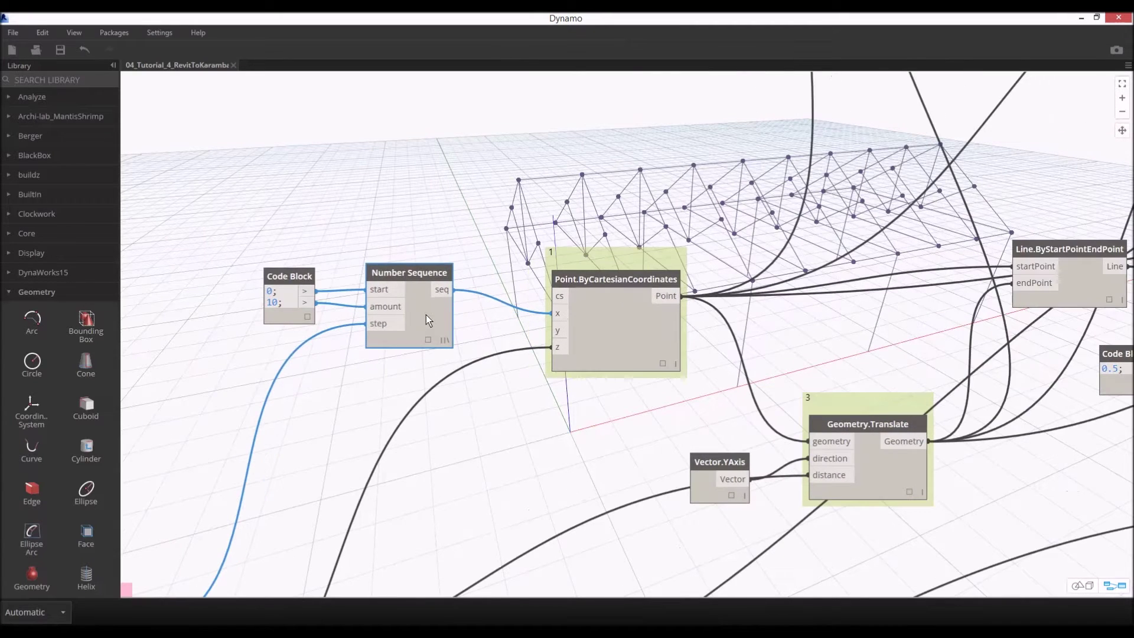
{"action": "left_click_drag", "start_coordinate": [427, 316], "coordinate": [416, 315]}
{"action": "mouse_move", "coordinate": [417, 361]}
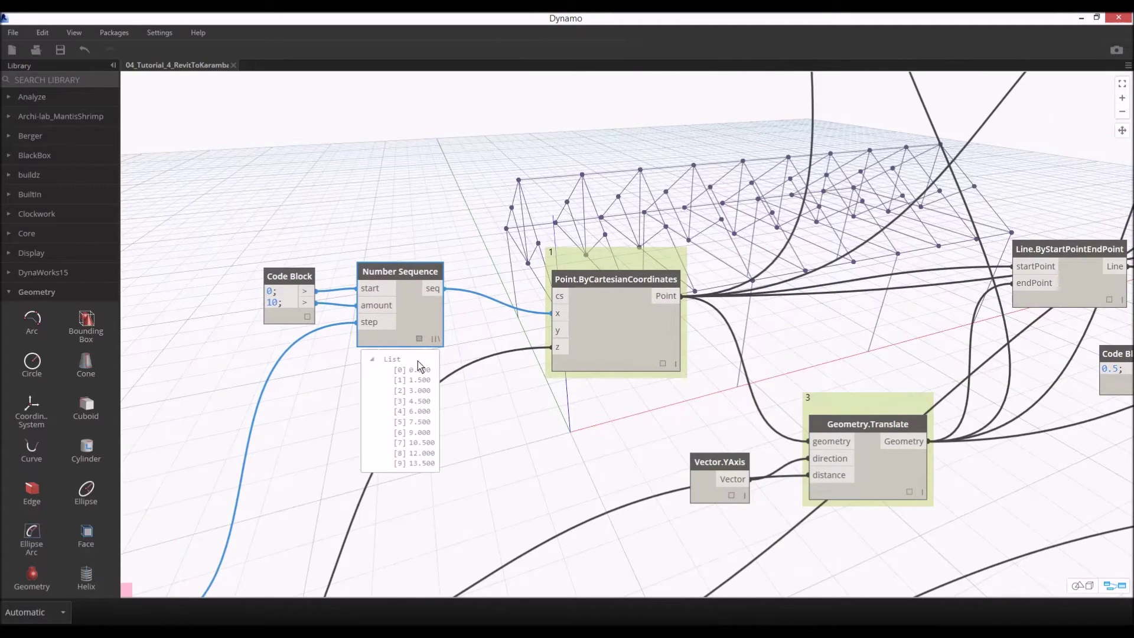
{"action": "left_click", "coordinate": [620, 337]}
{"action": "left_click", "coordinate": [417, 338]}
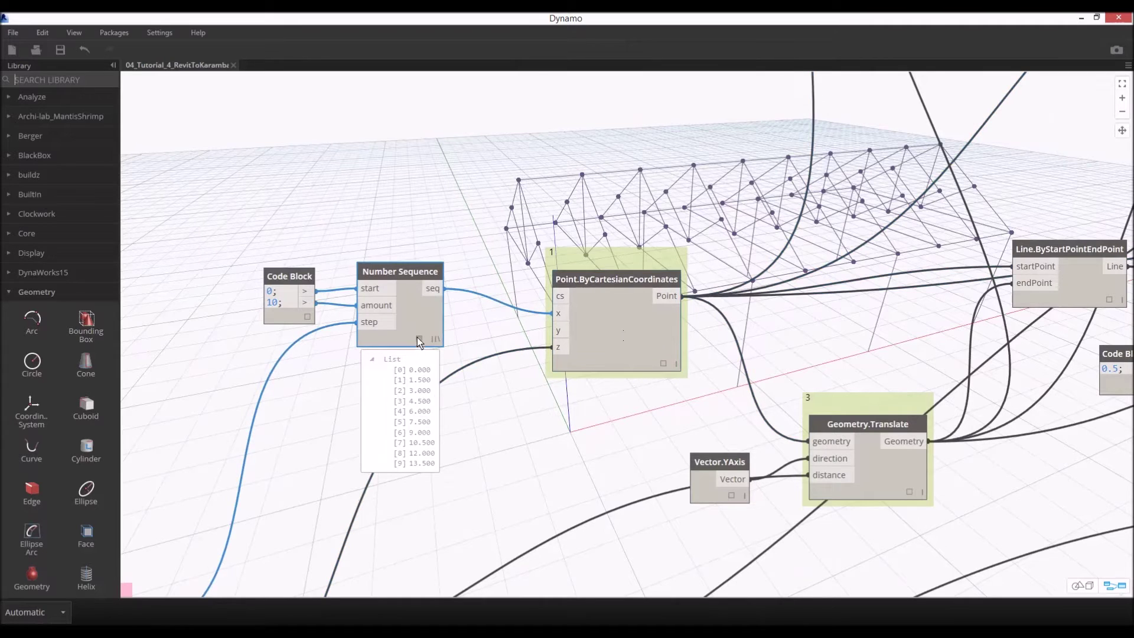
{"action": "mouse_move", "coordinate": [424, 323]}
{"action": "left_mouse_down"}
{"action": "mouse_move", "coordinate": [427, 309]}
{"action": "mouse_move", "coordinate": [436, 317]}
{"action": "left_mouse_up"}
Step: Examine how Point.ByCartesianCoordinates and Vector.YAxis feed the group 3 Geometry.Translate node, nudging these nodes slightly
{"action": "middle_click_drag", "start_coordinate": [591, 327], "coordinate": [480, 331]}
{"action": "left_click_drag", "start_coordinate": [481, 331], "coordinate": [513, 352]}
{"action": "scroll", "coordinate": [512, 352], "scroll_direction": "up", "scroll_amount": 1}
{"action": "scroll", "coordinate": [593, 355], "scroll_direction": "down", "scroll_amount": 2}
{"action": "middle_click_drag", "start_coordinate": [626, 358], "coordinate": [534, 339]}
{"action": "left_click_drag", "start_coordinate": [583, 419], "coordinate": [591, 433]}
{"action": "left_click_drag", "start_coordinate": [430, 423], "coordinate": [423, 415]}
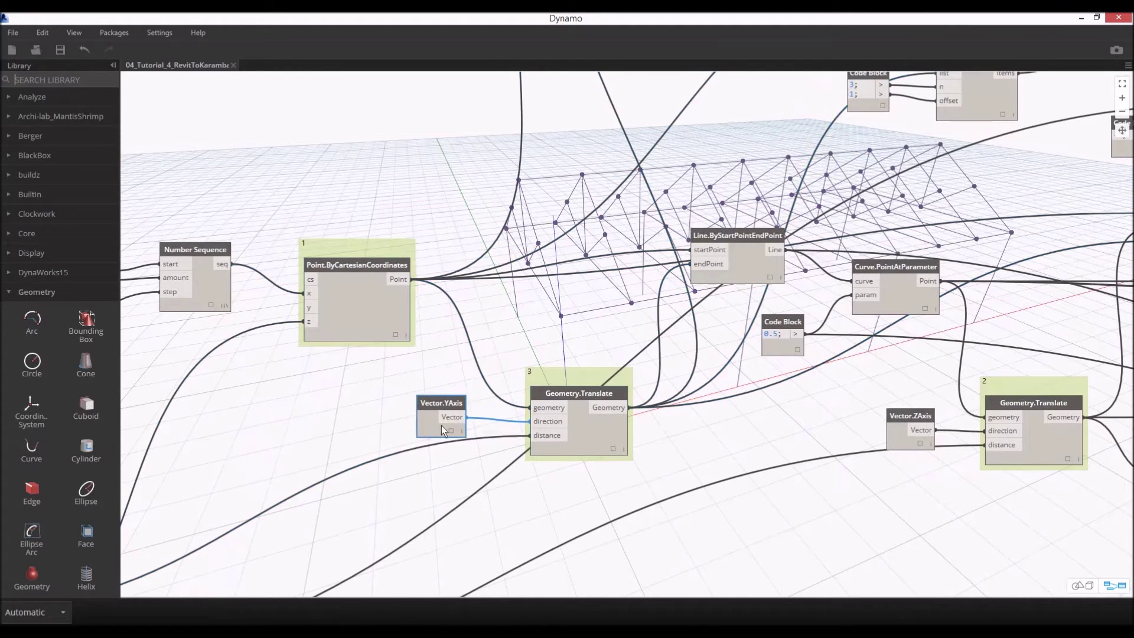
{"action": "left_click_drag", "start_coordinate": [590, 437], "coordinate": [584, 442]}
{"action": "scroll", "coordinate": [580, 436], "scroll_direction": "up", "scroll_amount": 3}
{"action": "left_click", "coordinate": [606, 288]}
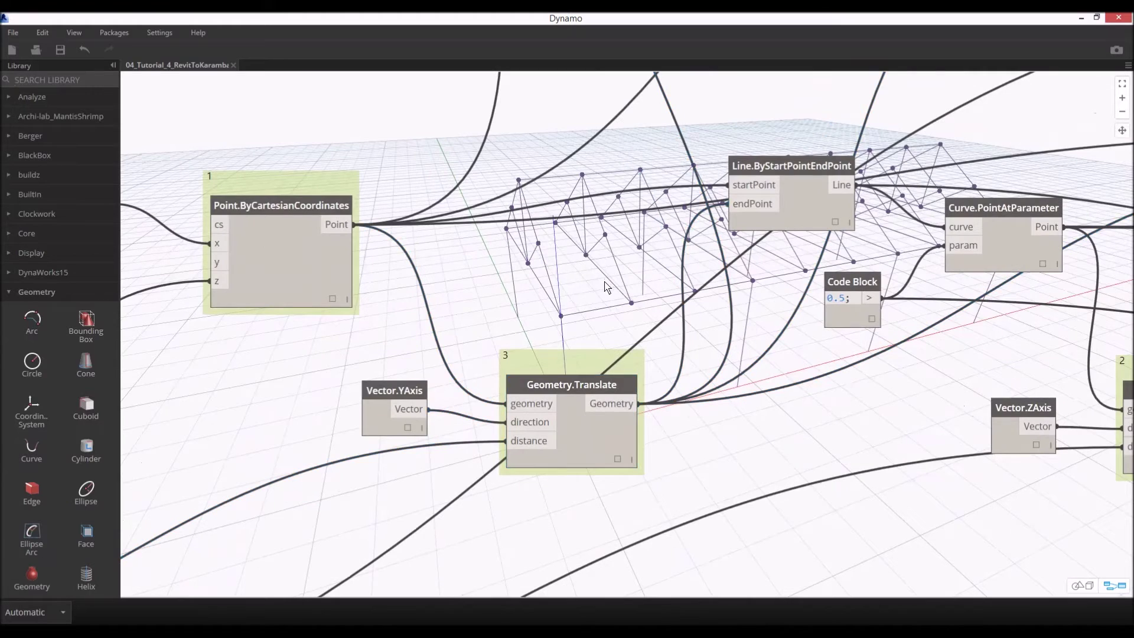
Step: Examine how Line.ByStartPointEndPoint and the 0.5 code block feed Curve.PointAtParameter, nudging these nodes slightly
{"action": "scroll", "coordinate": [499, 314], "scroll_direction": "down", "scroll_amount": 5}
{"action": "middle_click_drag", "start_coordinate": [586, 298], "coordinate": [496, 314]}
{"action": "left_click_drag", "start_coordinate": [722, 302], "coordinate": [729, 310]}
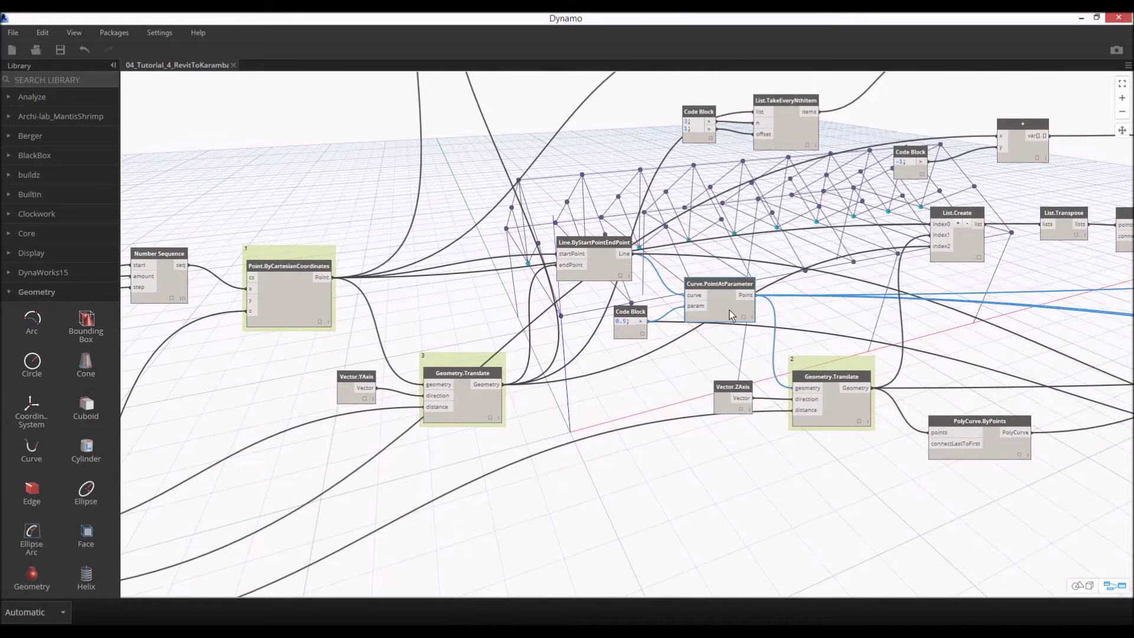
{"action": "left_click_drag", "start_coordinate": [609, 268], "coordinate": [593, 272]}
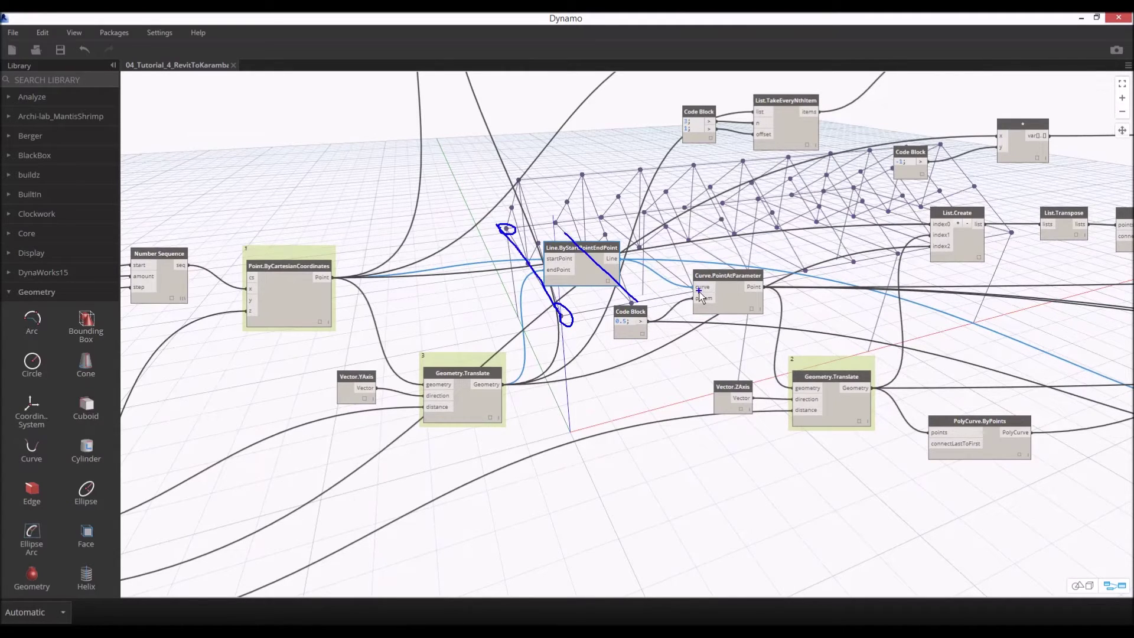
{"action": "key", "text": "Escape"}
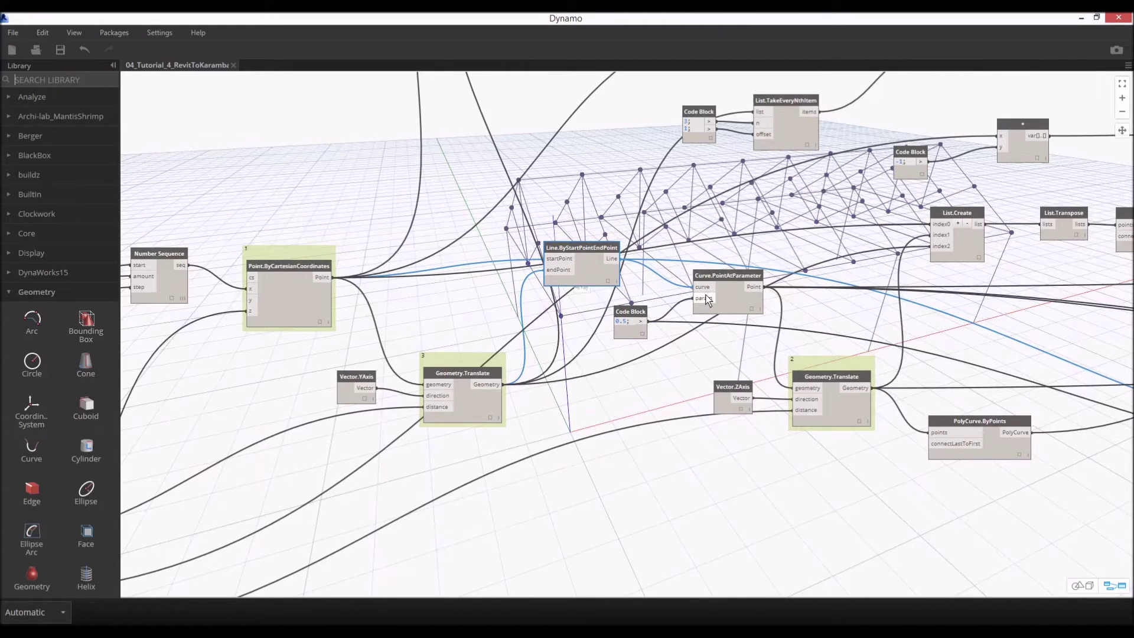
{"action": "left_click", "coordinate": [721, 300]}
{"action": "scroll", "coordinate": [722, 295], "scroll_direction": "up", "scroll_amount": 2}
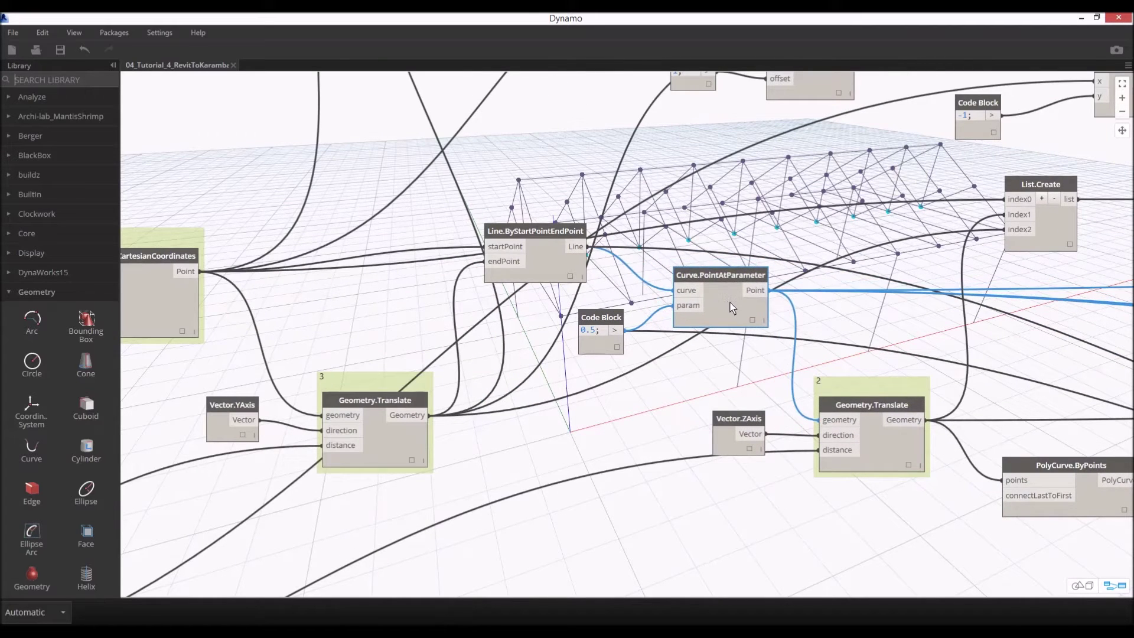
{"action": "left_click_drag", "start_coordinate": [711, 309], "coordinate": [725, 317]}
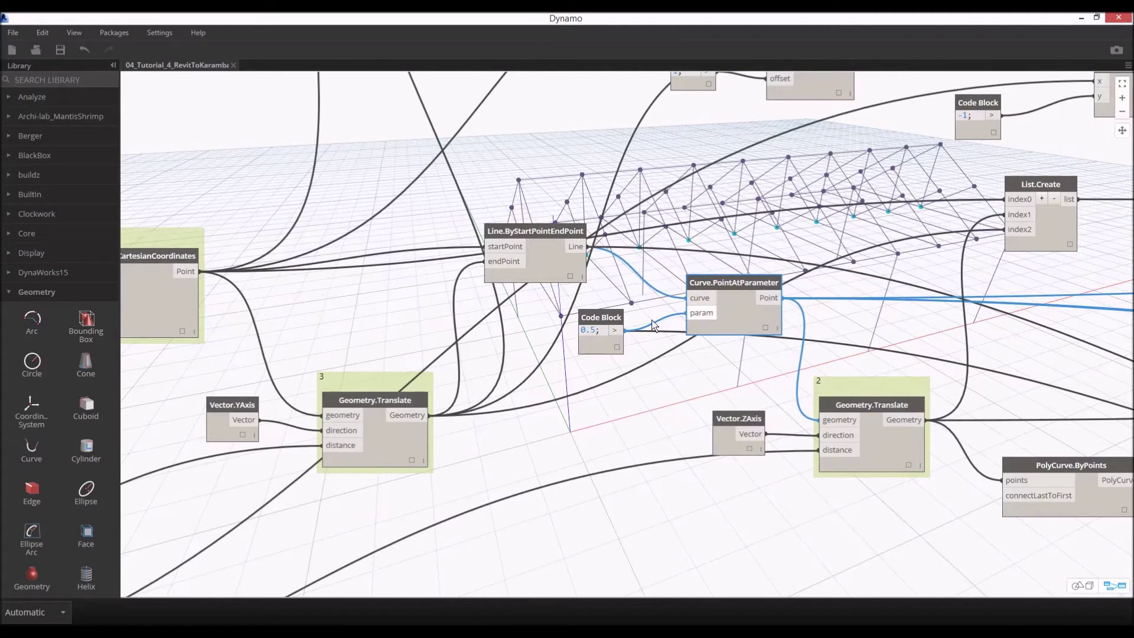
{"action": "left_click_drag", "start_coordinate": [608, 317], "coordinate": [634, 333]}
{"action": "left_click_drag", "start_coordinate": [740, 311], "coordinate": [742, 315]}
{"action": "left_click", "coordinate": [628, 312]}
Step: Rotate the background preview and examine how the List.Create, List.Transpose and PolyCurve.ByPoints nodes build the truss polycurves
{"action": "left_click", "coordinate": [689, 250]}
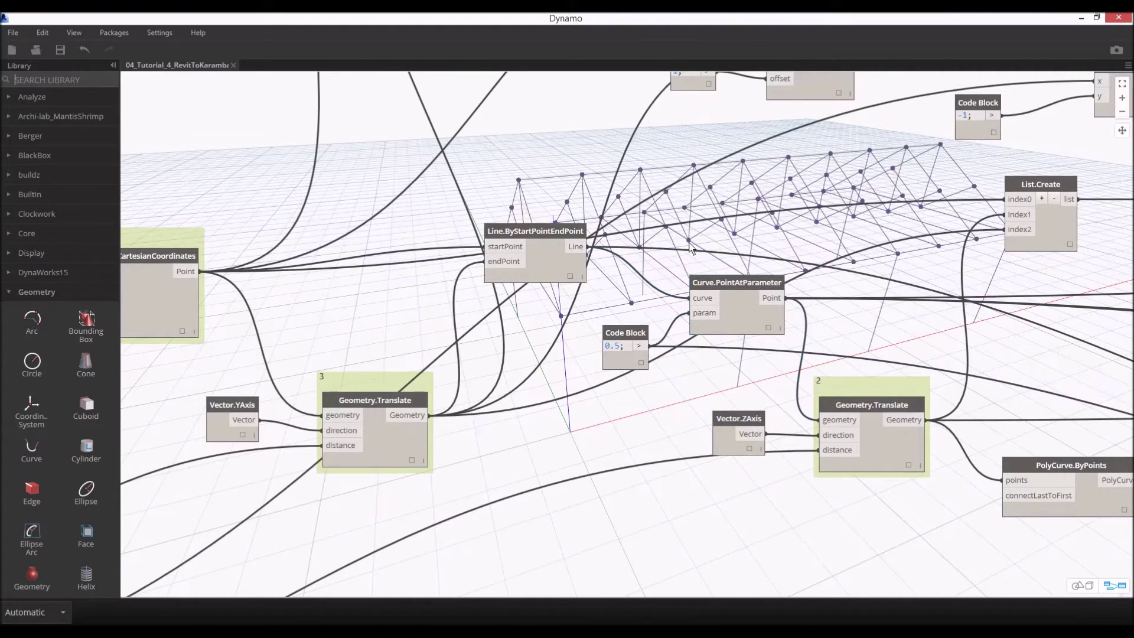
{"action": "key", "text": "ctrl+b"}
{"action": "mouse_move", "coordinate": [671, 241]}
{"action": "right_mouse_down"}
{"action": "mouse_move", "coordinate": [661, 257]}
{"action": "mouse_move", "coordinate": [712, 265]}
{"action": "mouse_move", "coordinate": [739, 246]}
{"action": "mouse_move", "coordinate": [558, 263]}
{"action": "mouse_move", "coordinate": [633, 258]}
{"action": "mouse_move", "coordinate": [682, 232]}
{"action": "right_mouse_up"}
{"action": "key", "text": "ctrl+b"}
{"action": "scroll", "coordinate": [683, 229], "scroll_direction": "down", "scroll_amount": 3}
{"action": "middle_click_drag", "start_coordinate": [702, 233], "coordinate": [524, 278]}
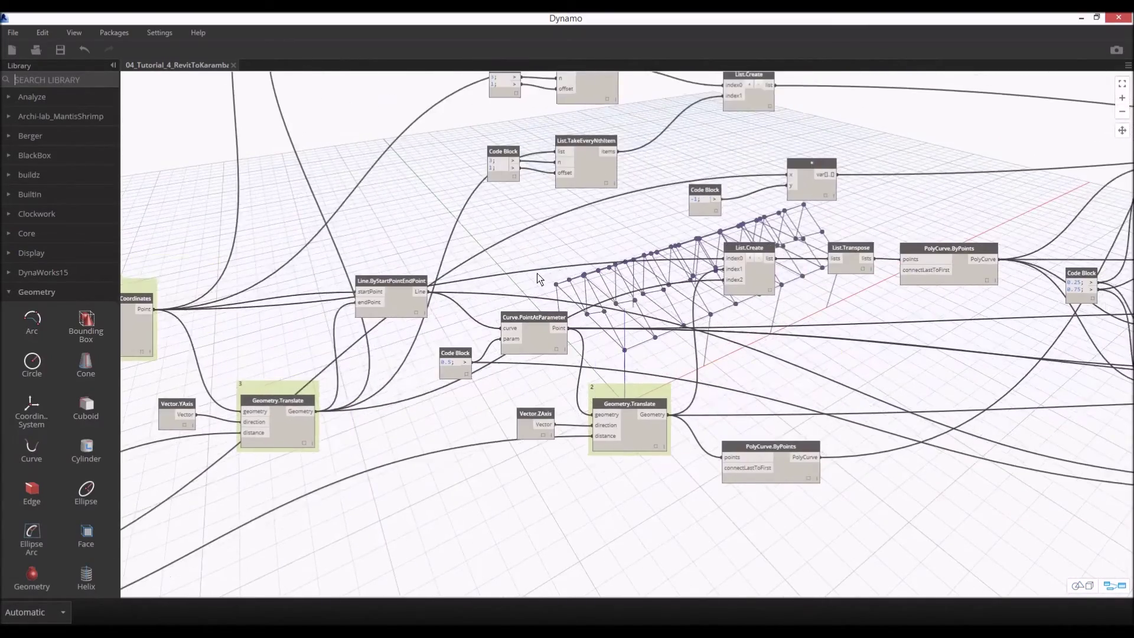
{"action": "scroll", "coordinate": [624, 325], "scroll_direction": "up", "scroll_amount": 4}
{"action": "scroll", "coordinate": [646, 330], "scroll_direction": "down", "scroll_amount": 3}
{"action": "scroll", "coordinate": [647, 331], "scroll_direction": "down", "scroll_amount": 3}
{"action": "middle_click_drag", "start_coordinate": [629, 327], "coordinate": [558, 327]}
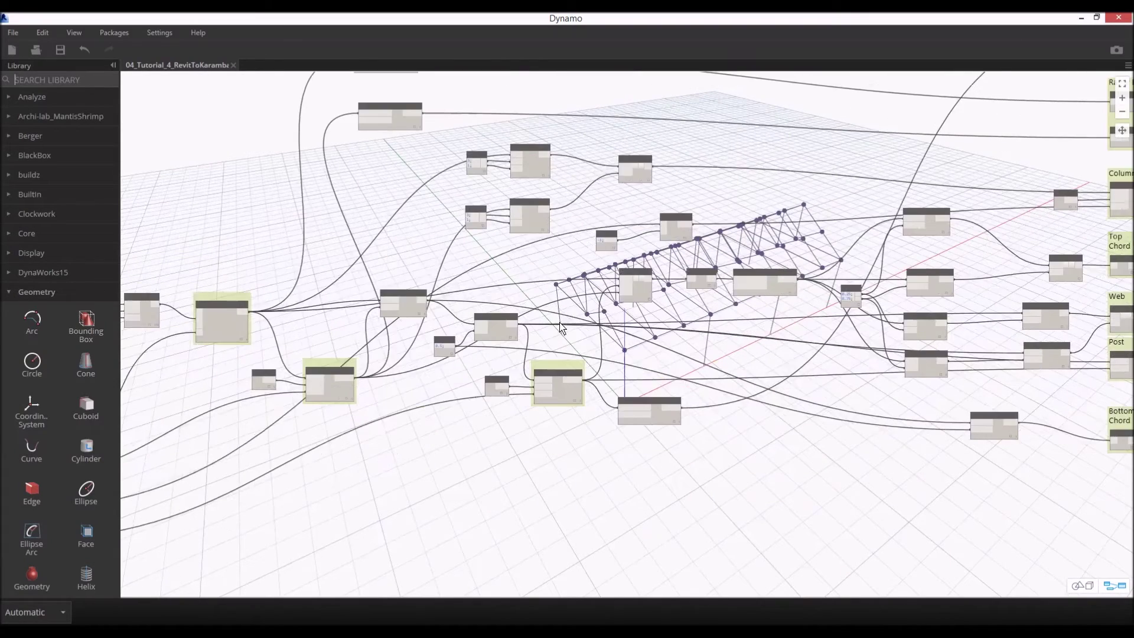
{"action": "scroll", "coordinate": [602, 305], "scroll_direction": "up", "scroll_amount": 2}
{"action": "mouse_move", "coordinate": [653, 284]}
{"action": "left_mouse_down"}
{"action": "mouse_move", "coordinate": [633, 307]}
{"action": "mouse_move", "coordinate": [631, 287]}
{"action": "left_mouse_up"}
{"action": "scroll", "coordinate": [719, 290], "scroll_direction": "up", "scroll_amount": 3}
{"action": "left_click_drag", "start_coordinate": [748, 267], "coordinate": [695, 274]}
{"action": "left_click", "coordinate": [896, 296]}
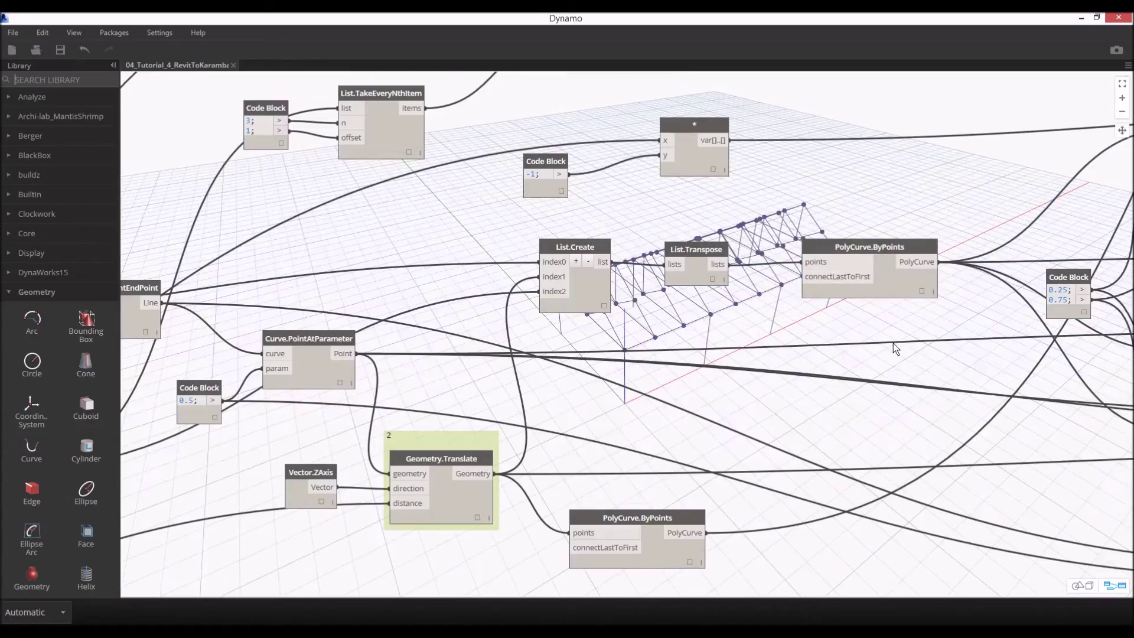
Step: Examine the labelled member groups in the graph and select the Roof Ridge Beam group's Geometry.Explode node
{"action": "scroll", "coordinate": [893, 342], "scroll_direction": "down", "scroll_amount": 4}
{"action": "scroll", "coordinate": [832, 331], "scroll_direction": "down", "scroll_amount": 2}
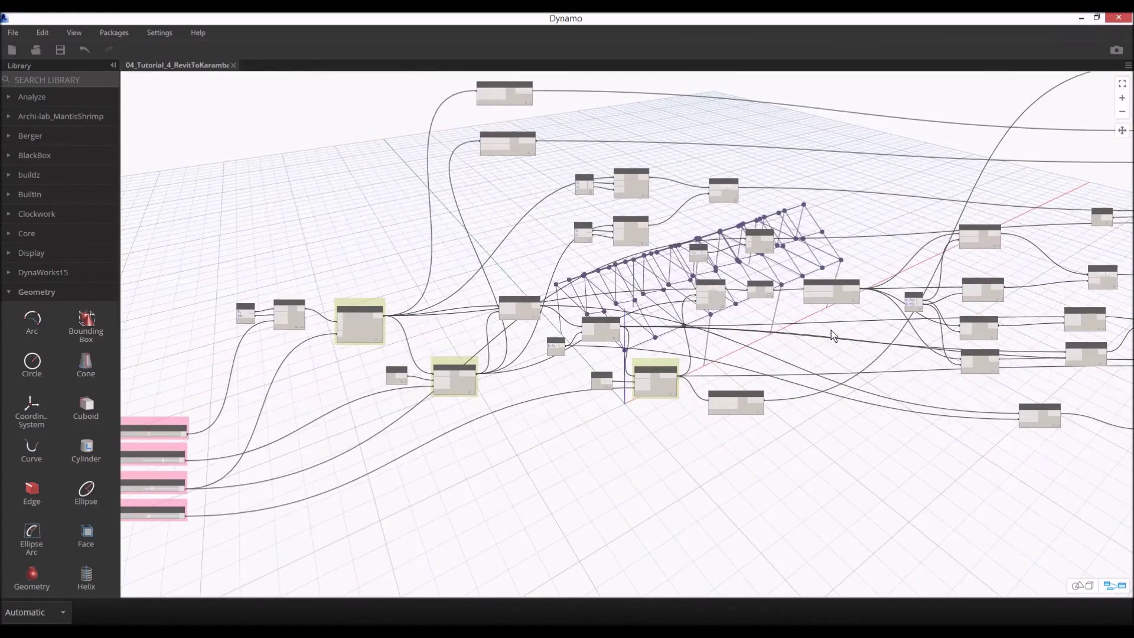
{"action": "key", "text": "ctrl+b"}
{"action": "mouse_move", "coordinate": [775, 348]}
{"action": "right_mouse_down"}
{"action": "mouse_move", "coordinate": [731, 338]}
{"action": "mouse_move", "coordinate": [814, 316]}
{"action": "mouse_move", "coordinate": [691, 339]}
{"action": "mouse_move", "coordinate": [660, 317]}
{"action": "mouse_move", "coordinate": [781, 340]}
{"action": "right_mouse_up"}
{"action": "key", "text": "ctrl+b"}
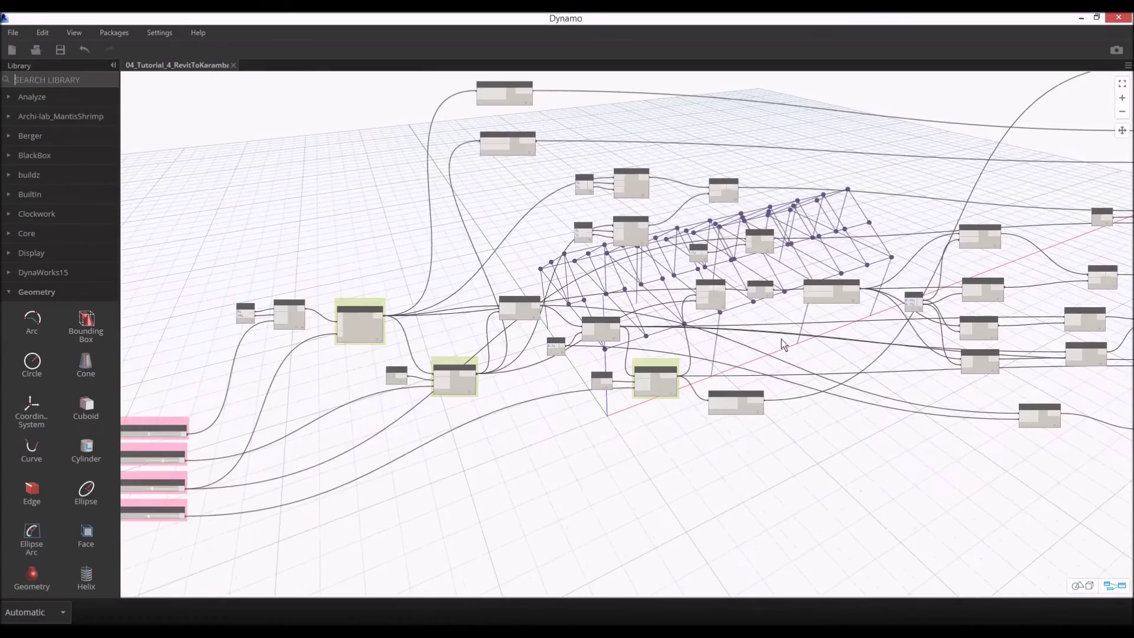
{"action": "scroll", "coordinate": [780, 278], "scroll_direction": "up", "scroll_amount": 8}
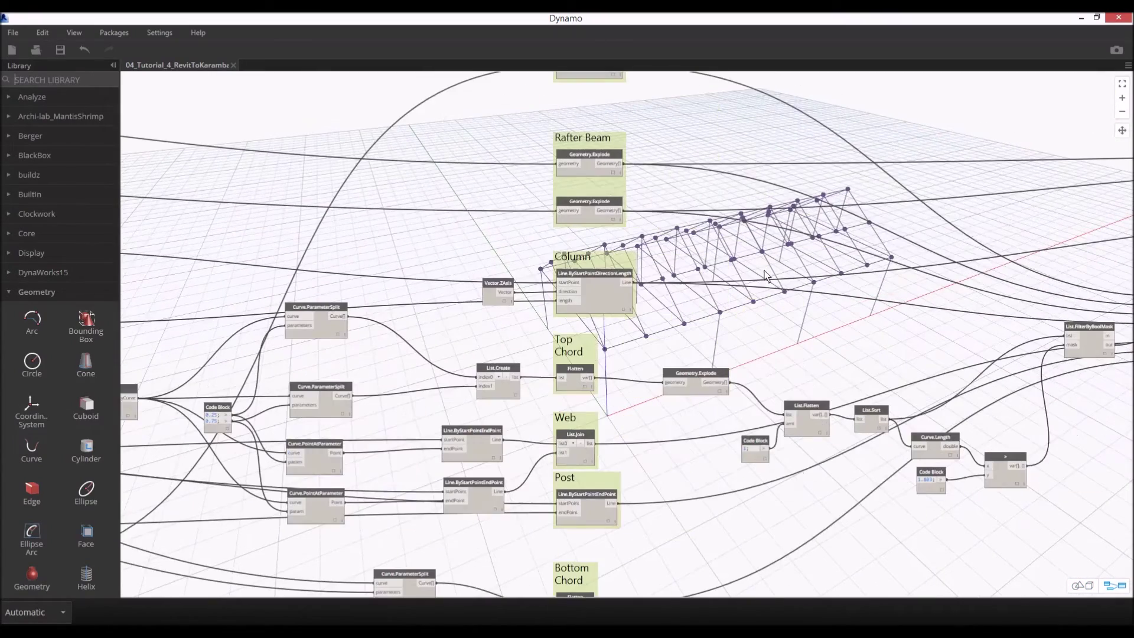
{"action": "middle_click_drag", "start_coordinate": [1004, 198], "coordinate": [898, 195]}
{"action": "scroll", "coordinate": [749, 190], "scroll_direction": "down", "scroll_amount": 3}
{"action": "middle_click_drag", "start_coordinate": [482, 229], "coordinate": [482, 255]}
{"action": "scroll", "coordinate": [509, 246], "scroll_direction": "up", "scroll_amount": 6}
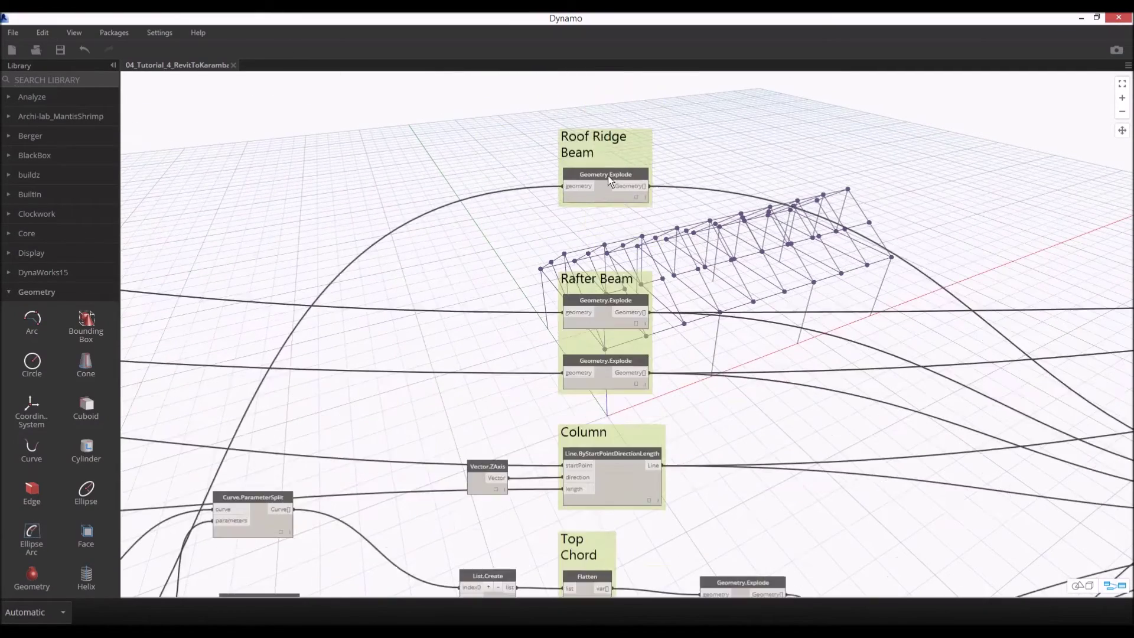
{"action": "left_click", "coordinate": [605, 203]}
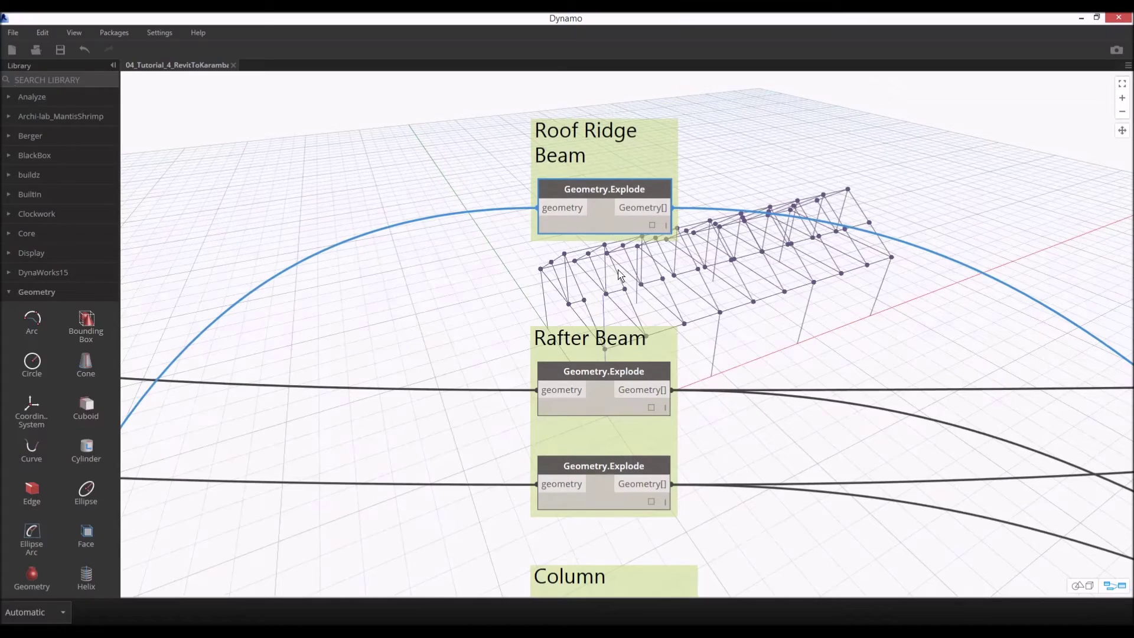
{"action": "middle_click_drag", "start_coordinate": [609, 226], "coordinate": [573, 254]}
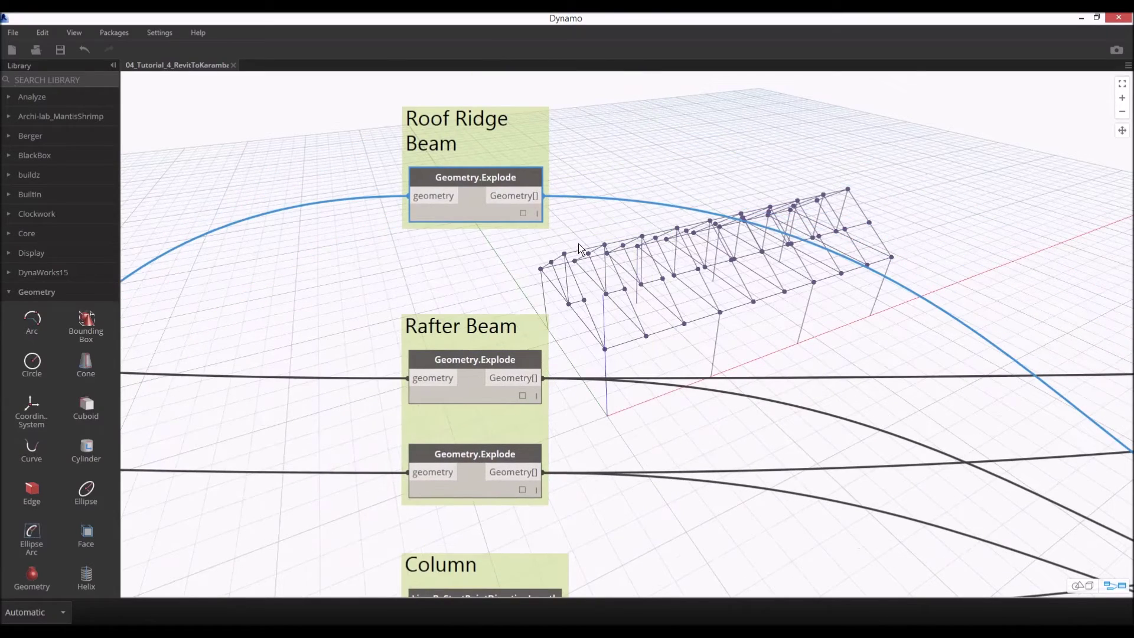
Step: Enlarge the background geometry preview and examine the separate segments along the roof ridge and the eaves rafter beam
{"action": "left_click", "coordinate": [608, 235]}
{"action": "key", "text": "ctrl+b"}
{"action": "scroll", "coordinate": [595, 244], "scroll_direction": "up", "scroll_amount": 5}
{"action": "mouse_move", "coordinate": [594, 243]}
{"action": "right_mouse_down"}
{"action": "mouse_move", "coordinate": [627, 219]}
{"action": "mouse_move", "coordinate": [627, 234]}
{"action": "mouse_move", "coordinate": [602, 223]}
{"action": "mouse_move", "coordinate": [612, 238]}
{"action": "right_mouse_up"}
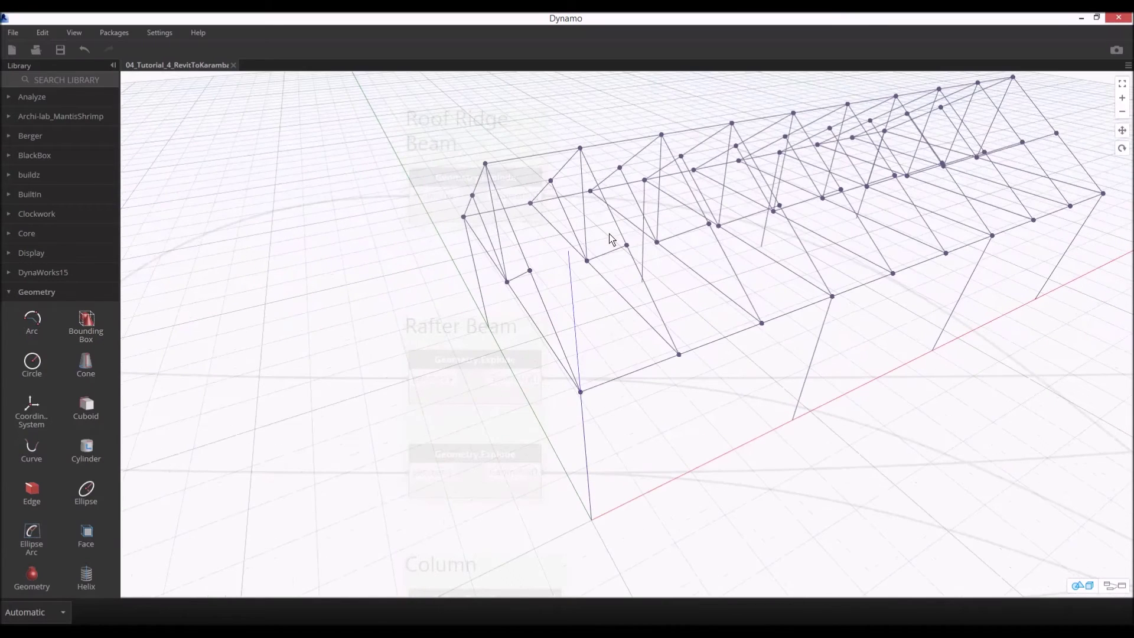
{"action": "key", "text": "ctrl+b"}
{"action": "key", "text": "ctrl+b"}
{"action": "left_click_drag", "start_coordinate": [598, 145], "coordinate": [615, 140]}
{"action": "left_click_drag", "start_coordinate": [680, 127], "coordinate": [765, 123]}
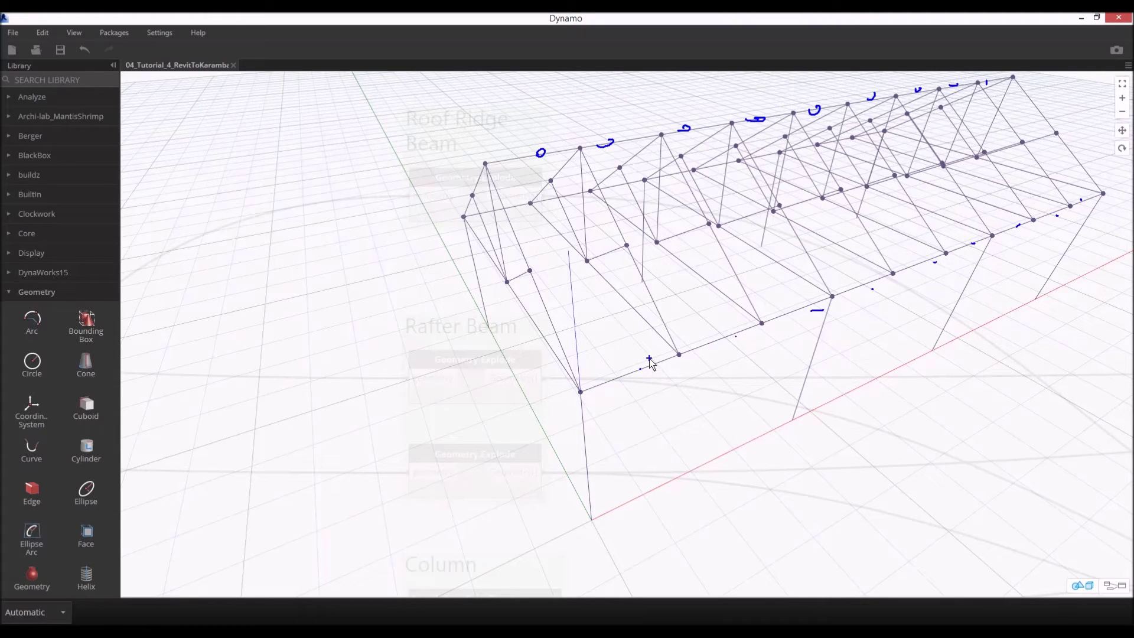
{"action": "key", "text": "Escape"}
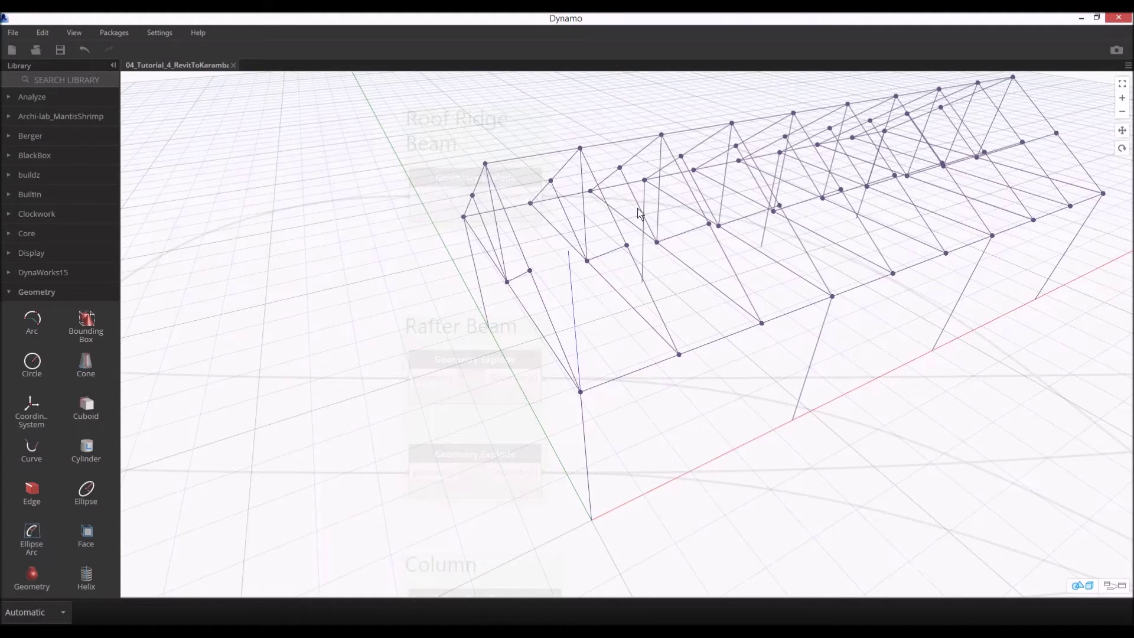
Step: Return to the node graph and shift the Roof Ridge Beam and Rafter Beam groups slightly
{"action": "key", "text": "ctrl+b"}
{"action": "right_click", "coordinate": [617, 188]}
{"action": "left_click", "coordinate": [554, 259]}
{"action": "scroll", "coordinate": [527, 173], "scroll_direction": "down", "scroll_amount": 2}
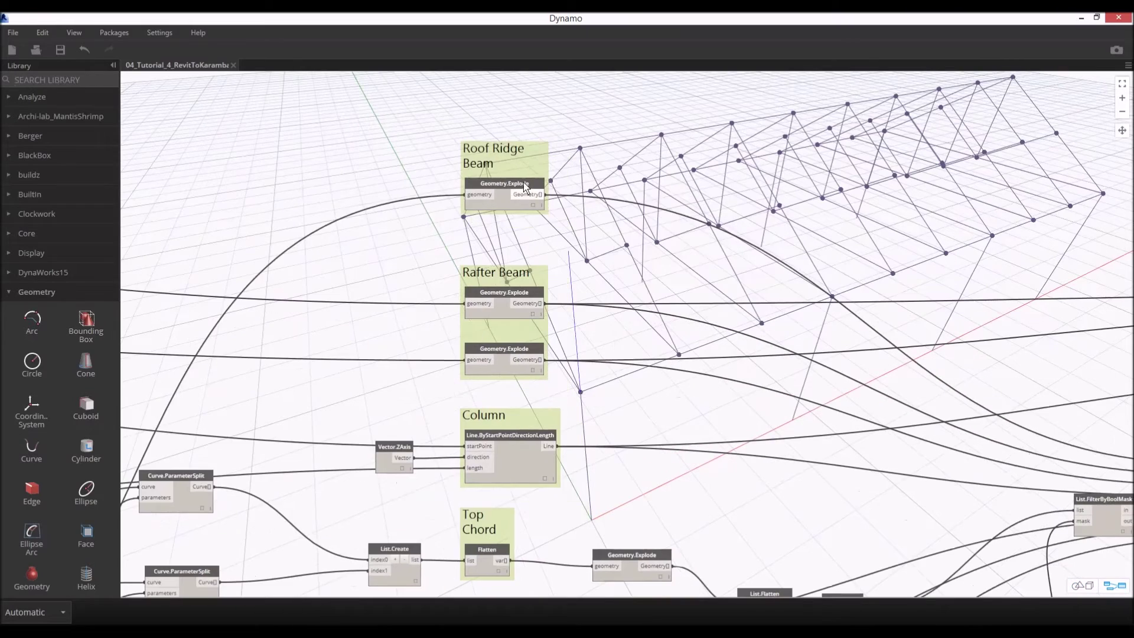
{"action": "left_click_drag", "start_coordinate": [523, 169], "coordinate": [534, 164]}
{"action": "left_click_drag", "start_coordinate": [535, 280], "coordinate": [539, 266]}
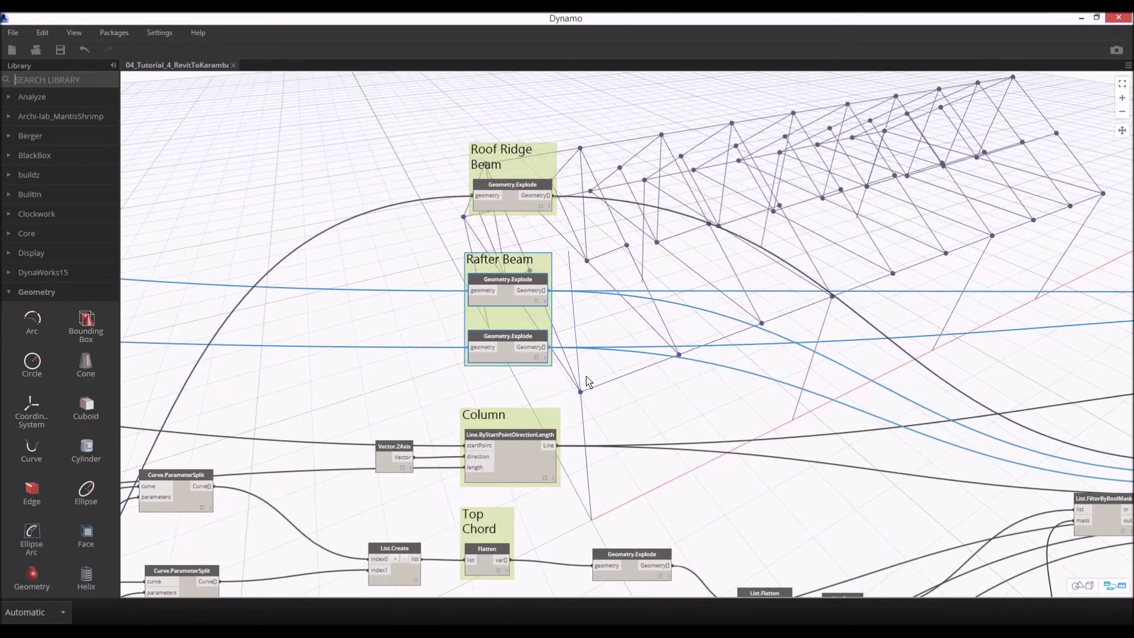
Step: Select the Geometry.Explode node after the Top Chord's Flatten node and examine the flatten, sort and length-filter nodes that follow
{"action": "scroll", "coordinate": [625, 425], "scroll_direction": "down", "scroll_amount": 5}
{"action": "middle_click_drag", "start_coordinate": [627, 427], "coordinate": [522, 305]}
{"action": "scroll", "coordinate": [577, 305], "scroll_direction": "up", "scroll_amount": 3}
{"action": "scroll", "coordinate": [441, 400], "scroll_direction": "up", "scroll_amount": 2}
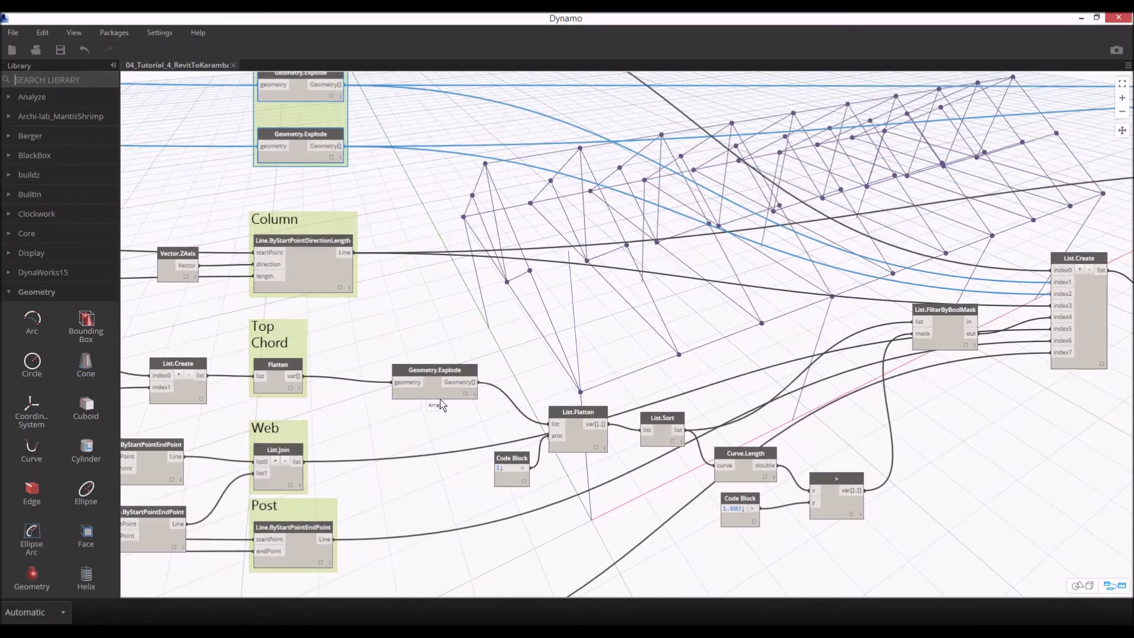
{"action": "left_click", "coordinate": [438, 398]}
{"action": "scroll", "coordinate": [594, 381], "scroll_direction": "up", "scroll_amount": 2}
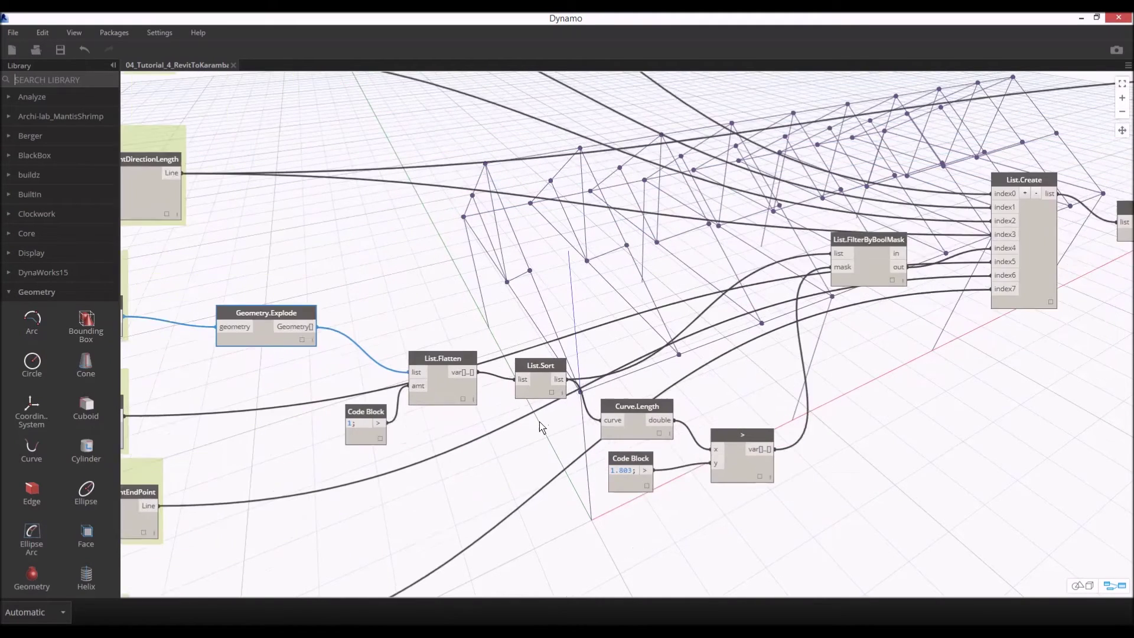
Step: Examine the sort, curve-length and greater-than filter nodes, selecting each in turn through List.FilterByBoolMask to List.Create
{"action": "middle_click_drag", "start_coordinate": [540, 422], "coordinate": [536, 381]}
{"action": "left_click", "coordinate": [536, 380]}
{"action": "left_click", "coordinate": [653, 434]}
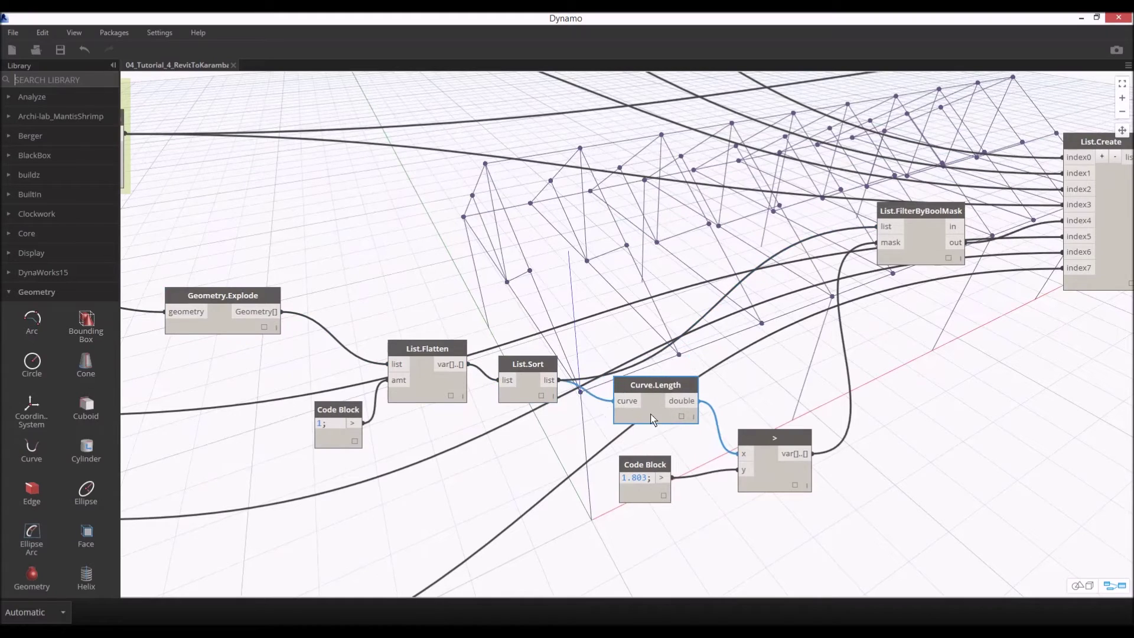
{"action": "left_click", "coordinate": [778, 463]}
{"action": "middle_click_drag", "start_coordinate": [850, 336], "coordinate": [587, 410]}
{"action": "left_click_drag", "start_coordinate": [656, 285], "coordinate": [654, 289]}
{"action": "left_click", "coordinate": [864, 312]}
{"action": "middle_click_drag", "start_coordinate": [884, 355], "coordinate": [737, 453]}
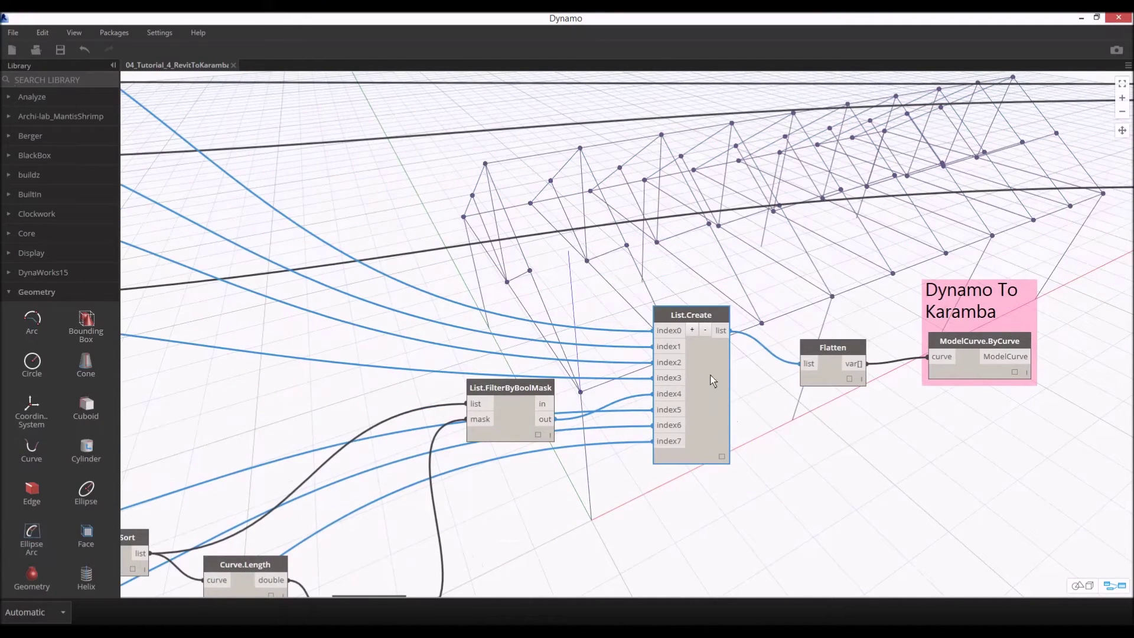
Step: Shift the List.Create, Flatten and ModelCurve.ByCurve nodes slightly closer together at the end of the graph
{"action": "left_click_drag", "start_coordinate": [714, 365], "coordinate": [689, 380]}
{"action": "middle_click_drag", "start_coordinate": [769, 406], "coordinate": [605, 405]}
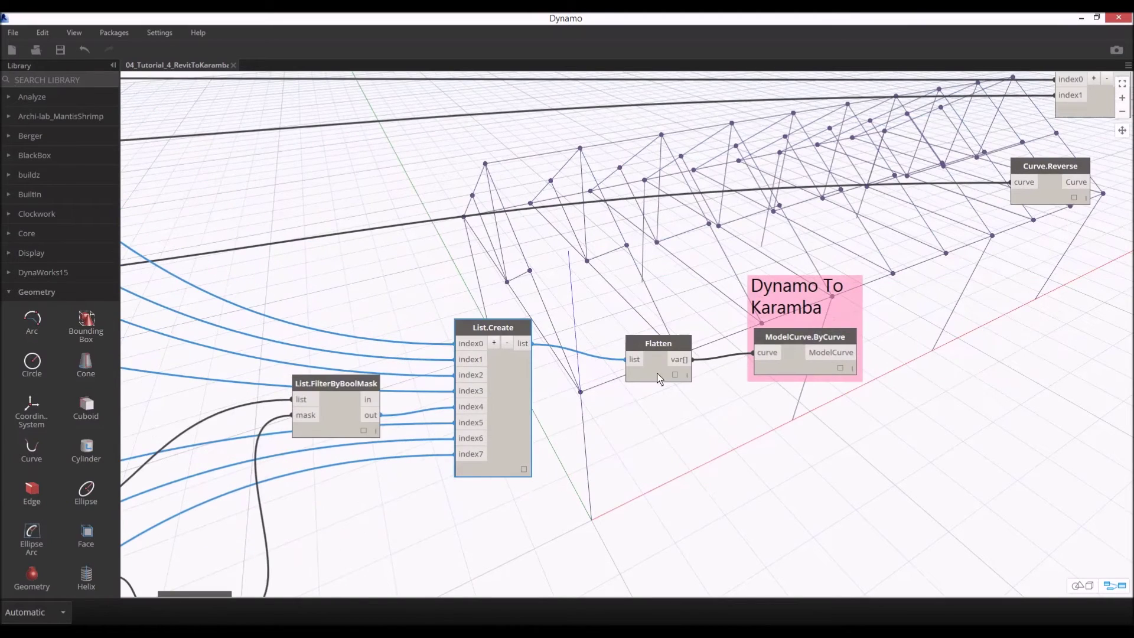
{"action": "left_click_drag", "start_coordinate": [658, 376], "coordinate": [616, 355]}
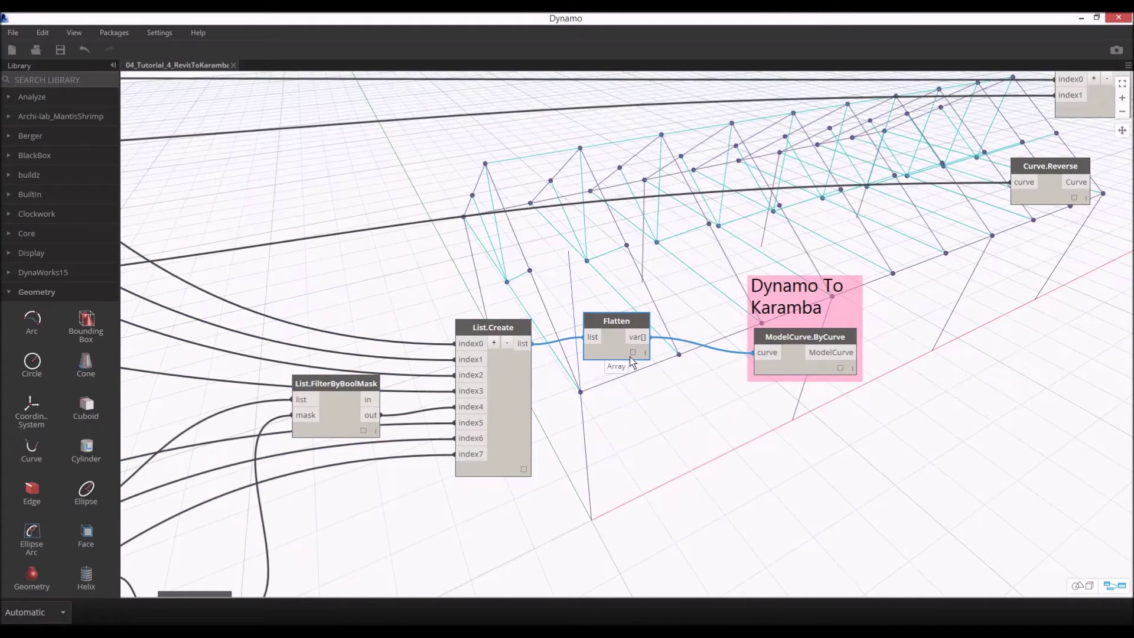
{"action": "mouse_move", "coordinate": [631, 358]}
{"action": "middle_click_drag", "start_coordinate": [713, 384], "coordinate": [581, 427]}
{"action": "left_click_drag", "start_coordinate": [664, 407], "coordinate": [650, 408]}
{"action": "scroll", "coordinate": [650, 409], "scroll_direction": "up", "scroll_amount": 3}
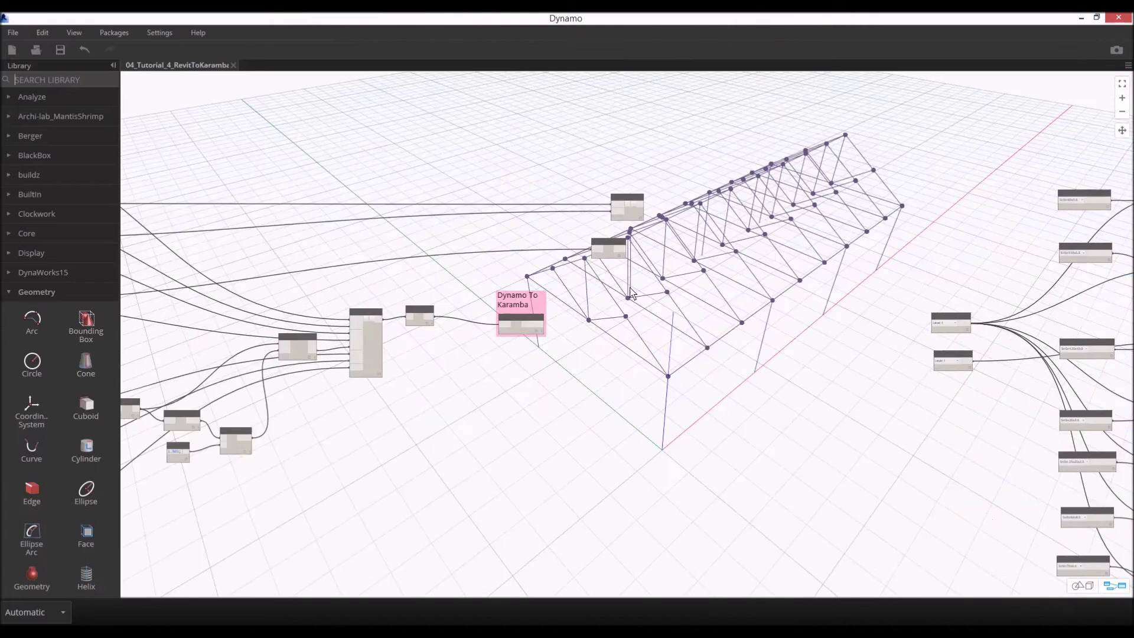
{"action": "middle_click_drag", "start_coordinate": [555, 320], "coordinate": [685, 328]}
{"action": "scroll", "coordinate": [685, 328], "scroll_direction": "up", "scroll_amount": 4}
{"action": "left_click_drag", "start_coordinate": [614, 340], "coordinate": [574, 358]}
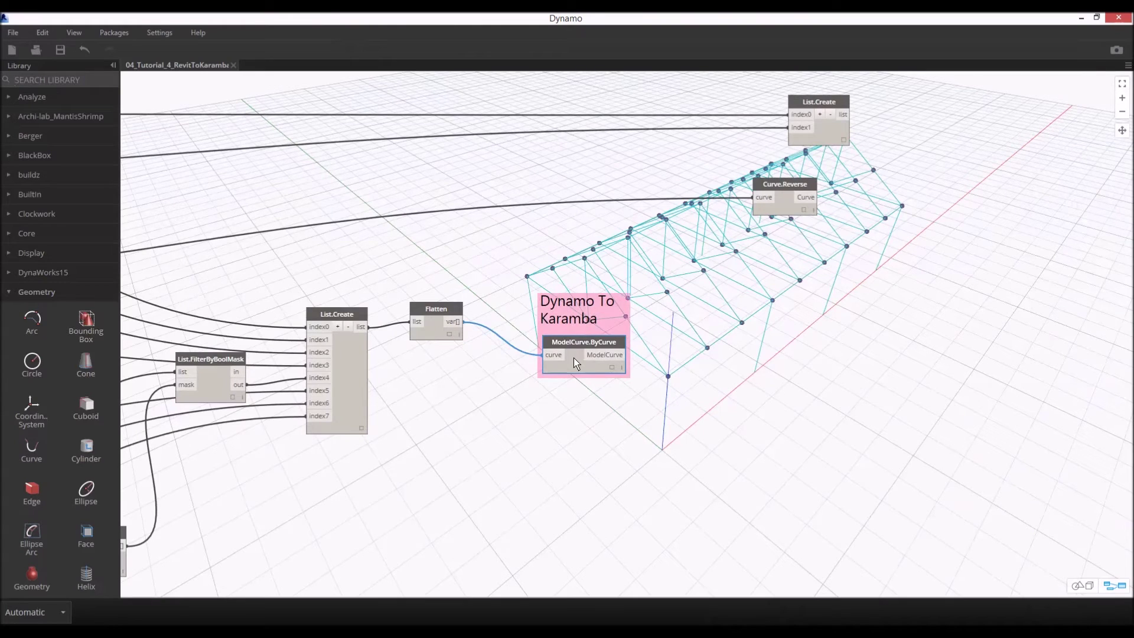
Step: Reposition the Structure Length, Structure Width, Gutter Level and Roof Ridge Height slider groups at the start of the graph
{"action": "middle_click_drag", "start_coordinate": [580, 359], "coordinate": [902, 356]}
{"action": "scroll", "coordinate": [750, 359], "scroll_direction": "down", "scroll_amount": 3}
{"action": "scroll", "coordinate": [821, 394], "scroll_direction": "down", "scroll_amount": 3}
{"action": "middle_click_drag", "start_coordinate": [512, 361], "coordinate": [783, 341]}
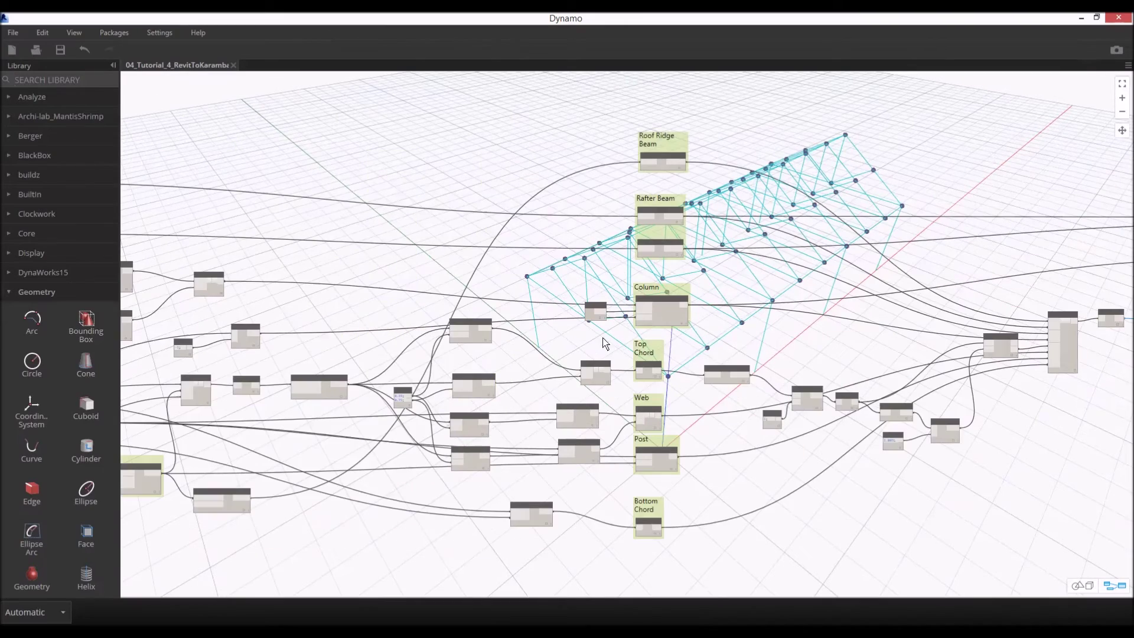
{"action": "middle_click_drag", "start_coordinate": [494, 330], "coordinate": [810, 306]}
{"action": "middle_click_drag", "start_coordinate": [332, 304], "coordinate": [648, 309]}
{"action": "mouse_move", "coordinate": [266, 399]}
{"action": "middle_mouse_down"}
{"action": "mouse_move", "coordinate": [522, 302]}
{"action": "mouse_move", "coordinate": [556, 272]}
{"action": "middle_mouse_up"}
{"action": "scroll", "coordinate": [551, 380], "scroll_direction": "up", "scroll_amount": 4}
{"action": "scroll", "coordinate": [551, 380], "scroll_direction": "up", "scroll_amount": 2}
{"action": "middle_click_drag", "start_coordinate": [612, 363], "coordinate": [781, 278]}
{"action": "left_click_drag", "start_coordinate": [743, 284], "coordinate": [876, 236]}
{"action": "left_click_drag", "start_coordinate": [737, 357], "coordinate": [889, 337]}
{"action": "left_click_drag", "start_coordinate": [680, 425], "coordinate": [850, 408]}
{"action": "left_click_drag", "start_coordinate": [698, 482], "coordinate": [867, 476]}
{"action": "left_click_drag", "start_coordinate": [735, 462], "coordinate": [894, 455]}
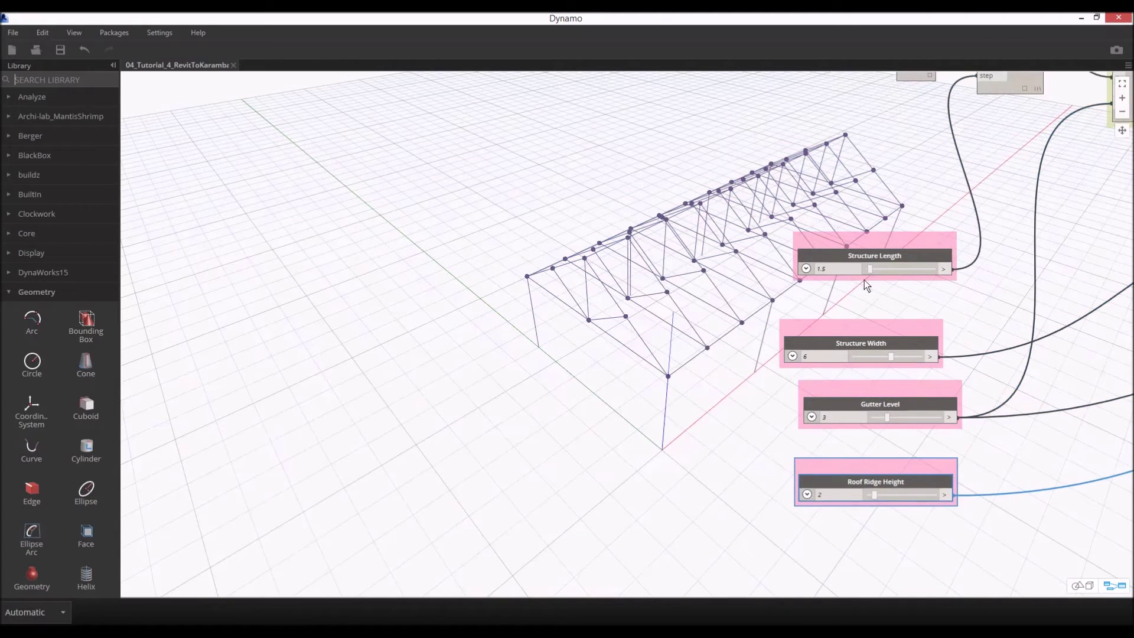
Step: Set the Structure Length to 3.4 and the Structure Width to 8
{"action": "scroll", "coordinate": [863, 280], "scroll_direction": "up", "scroll_amount": 2}
{"action": "mouse_move", "coordinate": [864, 272]}
{"action": "left_mouse_down"}
{"action": "mouse_move", "coordinate": [879, 271]}
{"action": "mouse_move", "coordinate": [860, 275]}
{"action": "left_mouse_up"}
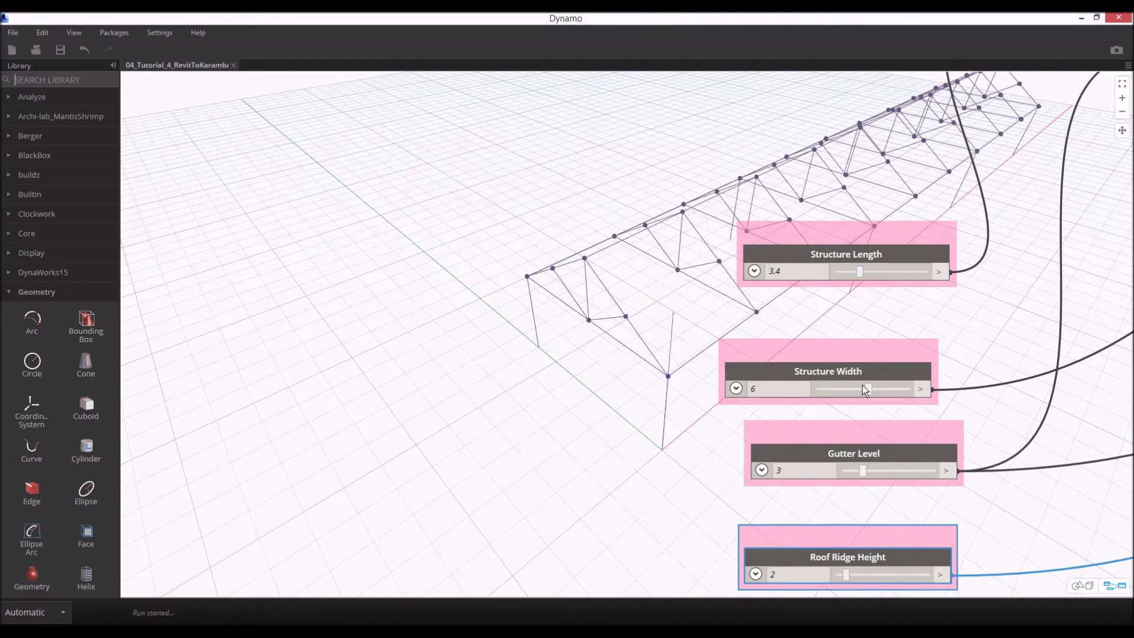
{"action": "left_click_drag", "start_coordinate": [864, 389], "coordinate": [887, 386]}
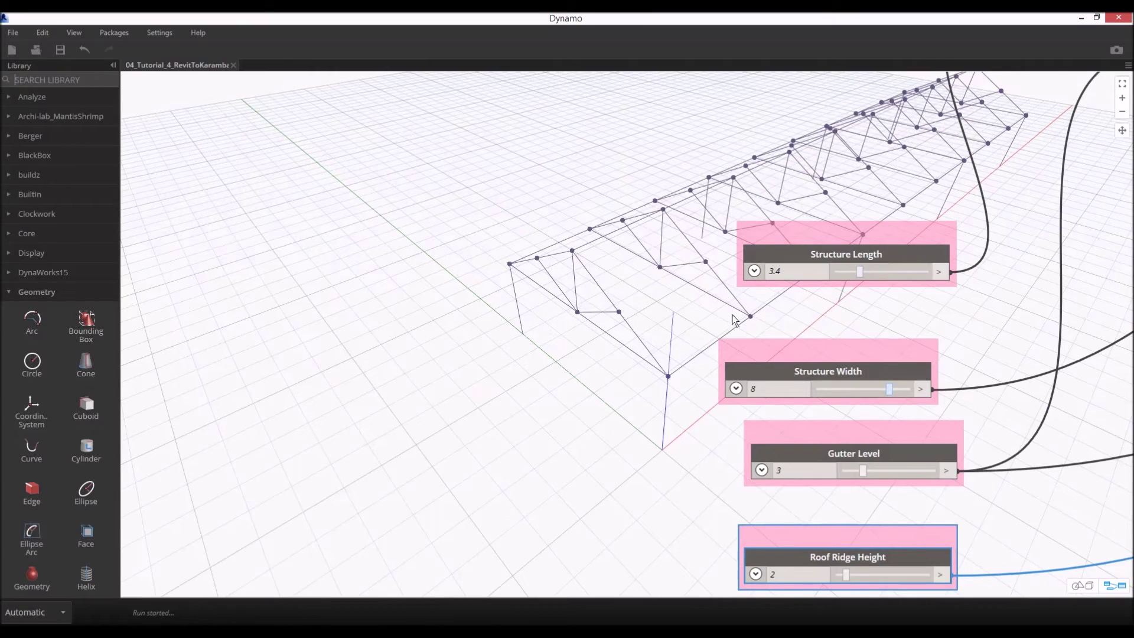
Step: Orbit the background geometry preview to examine the structure and its eaves rafter beam from the opposite side
{"action": "left_click", "coordinate": [546, 290]}
{"action": "key", "text": "ctrl+b"}
{"action": "right_click_drag", "start_coordinate": [520, 291], "coordinate": [661, 248]}
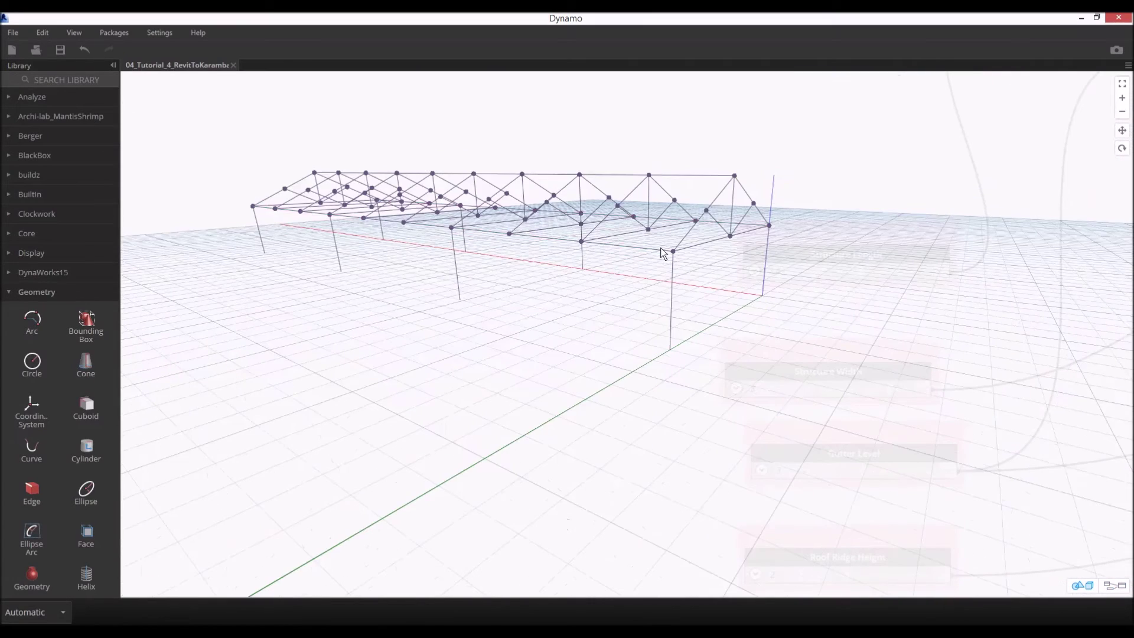
{"action": "right_click_drag", "start_coordinate": [620, 329], "coordinate": [600, 283]}
{"action": "key", "text": "ctrl+b"}
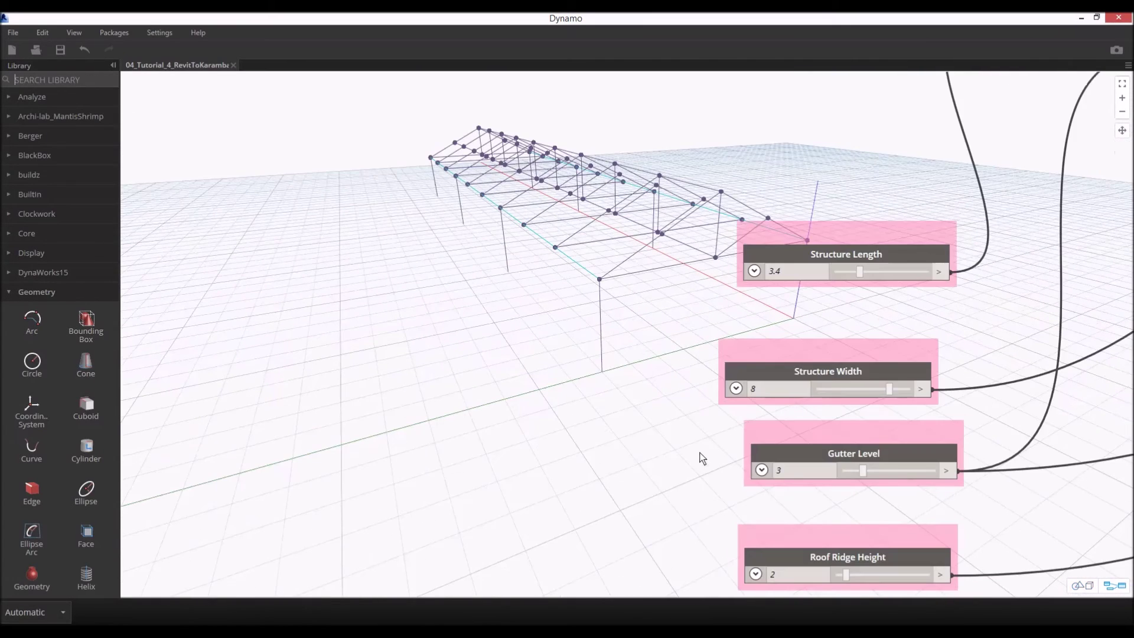
{"action": "left_click", "coordinate": [700, 453]}
{"action": "middle_click_drag", "start_coordinate": [722, 418], "coordinate": [697, 346]}
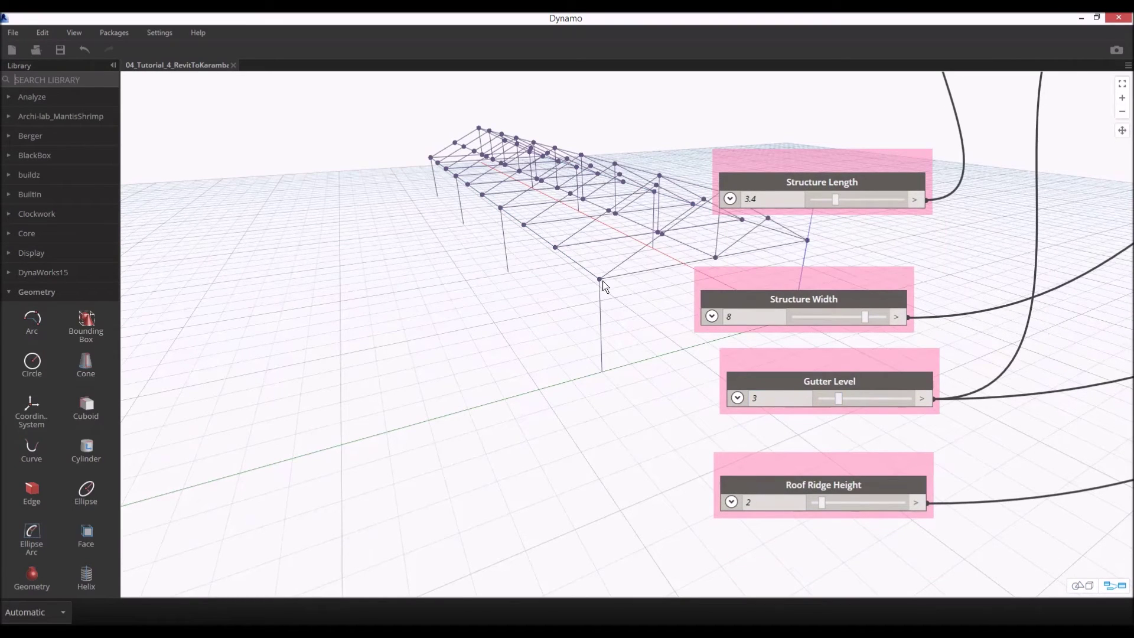
{"action": "left_click_drag", "start_coordinate": [600, 280], "coordinate": [430, 155]}
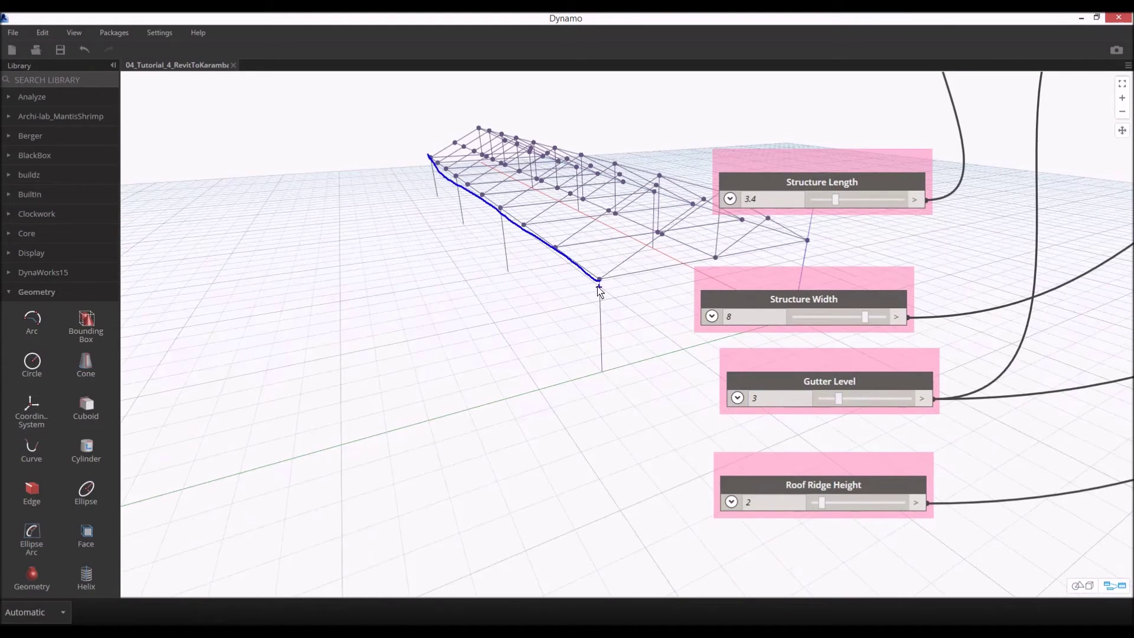
{"action": "mouse_move", "coordinate": [599, 282]}
{"action": "left_mouse_down"}
{"action": "mouse_move", "coordinate": [551, 288]}
{"action": "mouse_move", "coordinate": [555, 275]}
{"action": "mouse_move", "coordinate": [548, 287]}
{"action": "left_mouse_up"}
{"action": "key", "text": "Escape"}
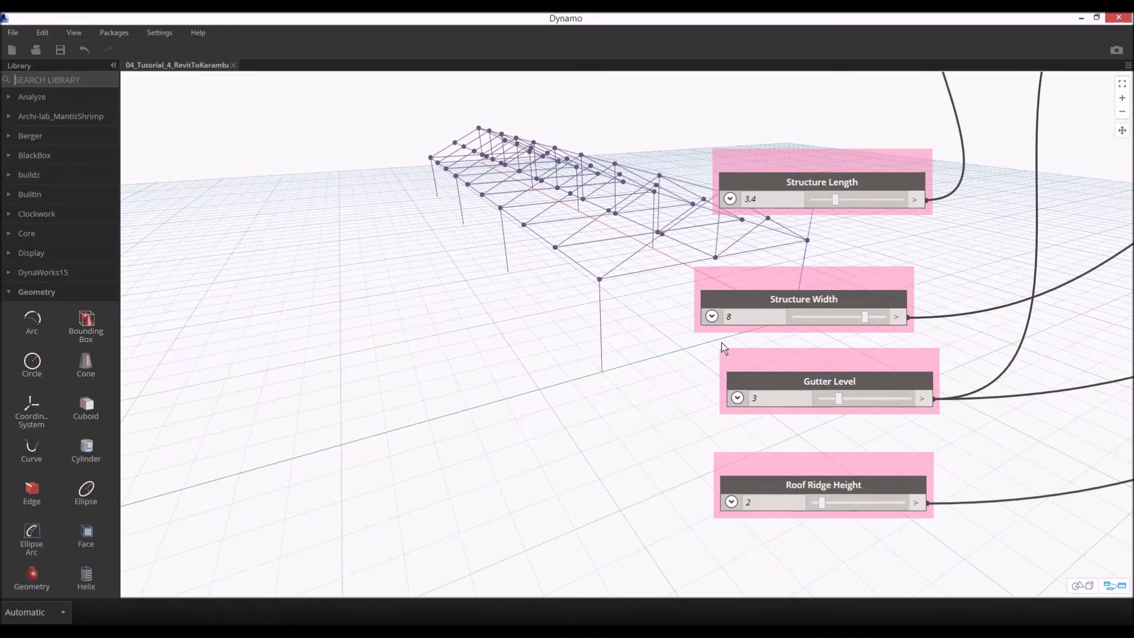
Step: Try a Gutter Level of 7 and set it back to 3
{"action": "left_click_drag", "start_coordinate": [841, 395], "coordinate": [880, 395]}
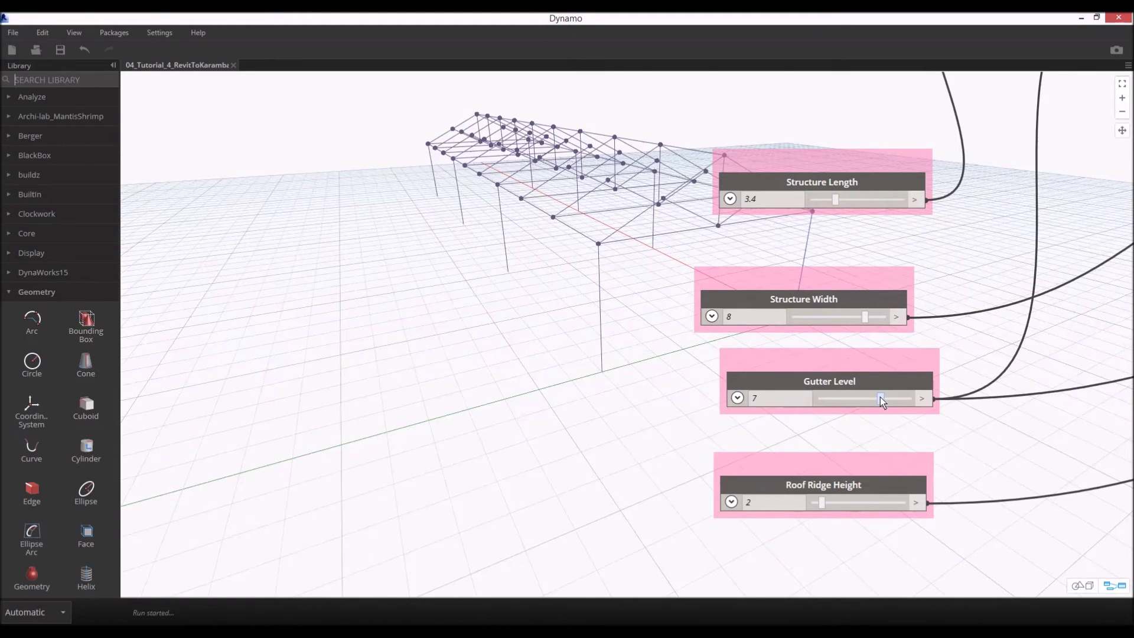
{"action": "left_click_drag", "start_coordinate": [884, 398], "coordinate": [838, 394]}
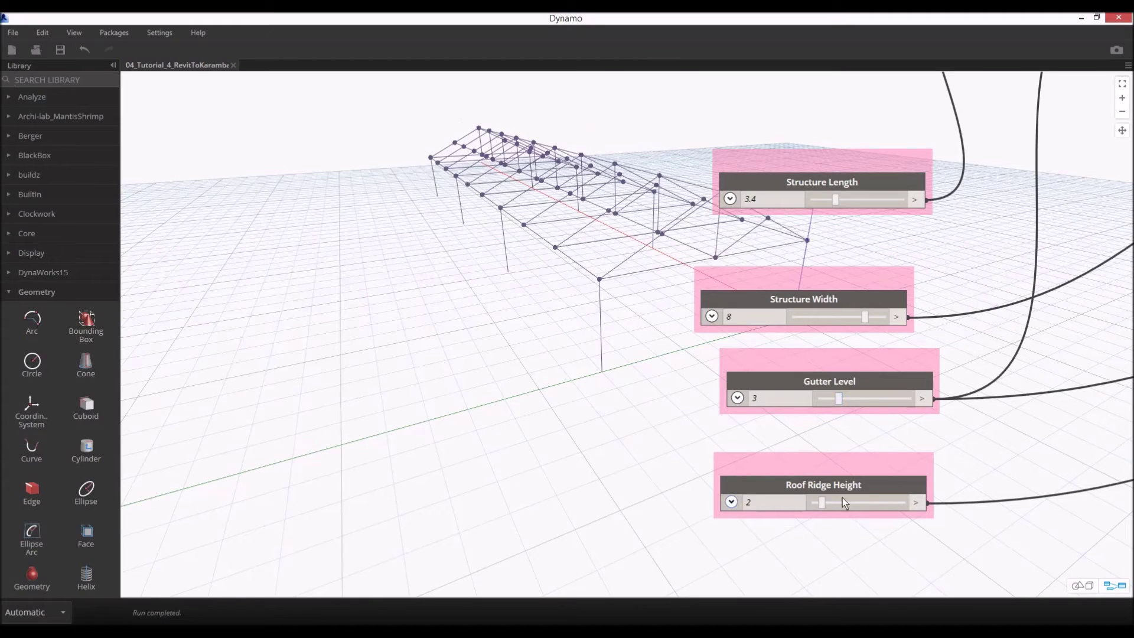
{"action": "middle_click_drag", "start_coordinate": [665, 401], "coordinate": [664, 401]}
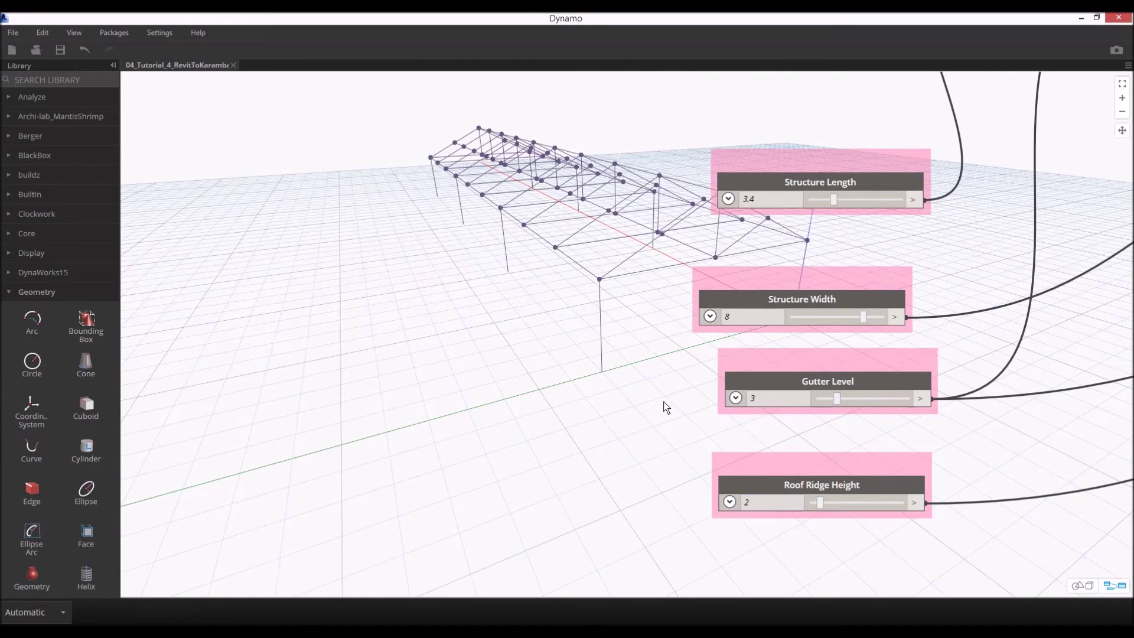
Step: Orbit the geometry preview to show the trusses and set the Roof Ridge Height to 3
{"action": "key", "text": "ctrl+b"}
{"action": "right_click_drag", "start_coordinate": [631, 379], "coordinate": [486, 411]}
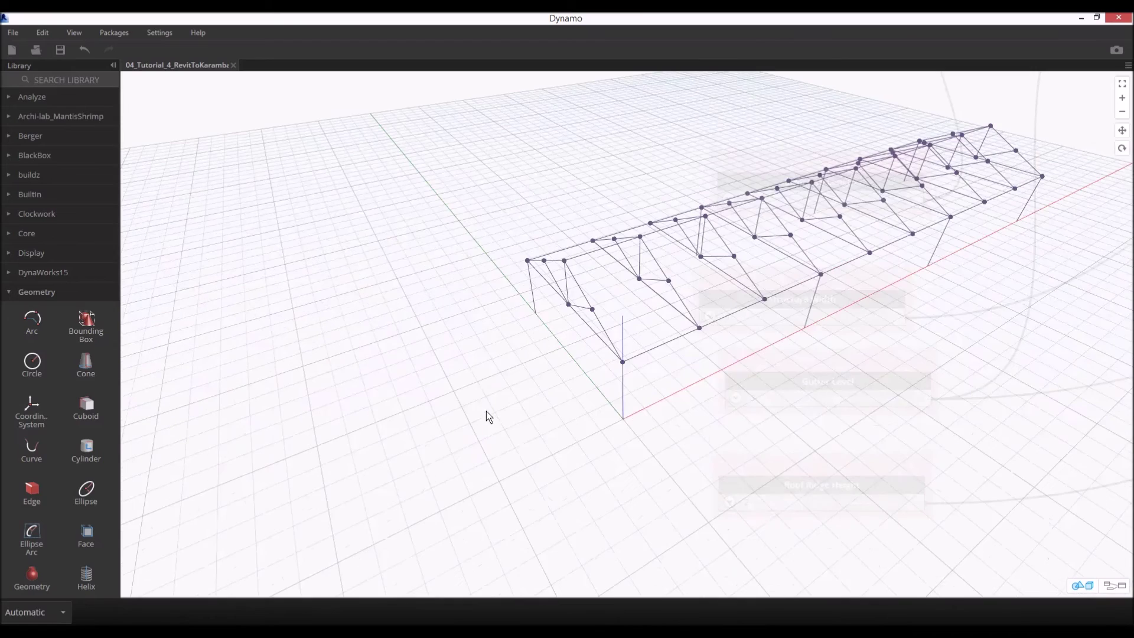
{"action": "key", "text": "ctrl+b"}
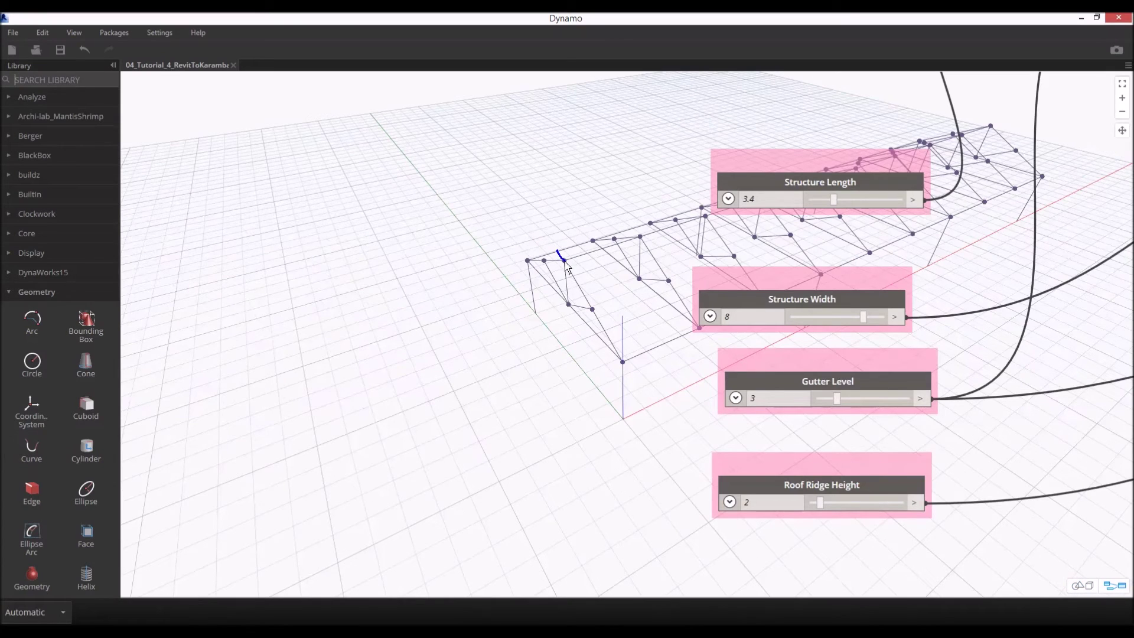
{"action": "mouse_move", "coordinate": [816, 502]}
{"action": "left_mouse_down"}
{"action": "mouse_move", "coordinate": [856, 501]}
{"action": "mouse_move", "coordinate": [830, 501]}
{"action": "left_mouse_up"}
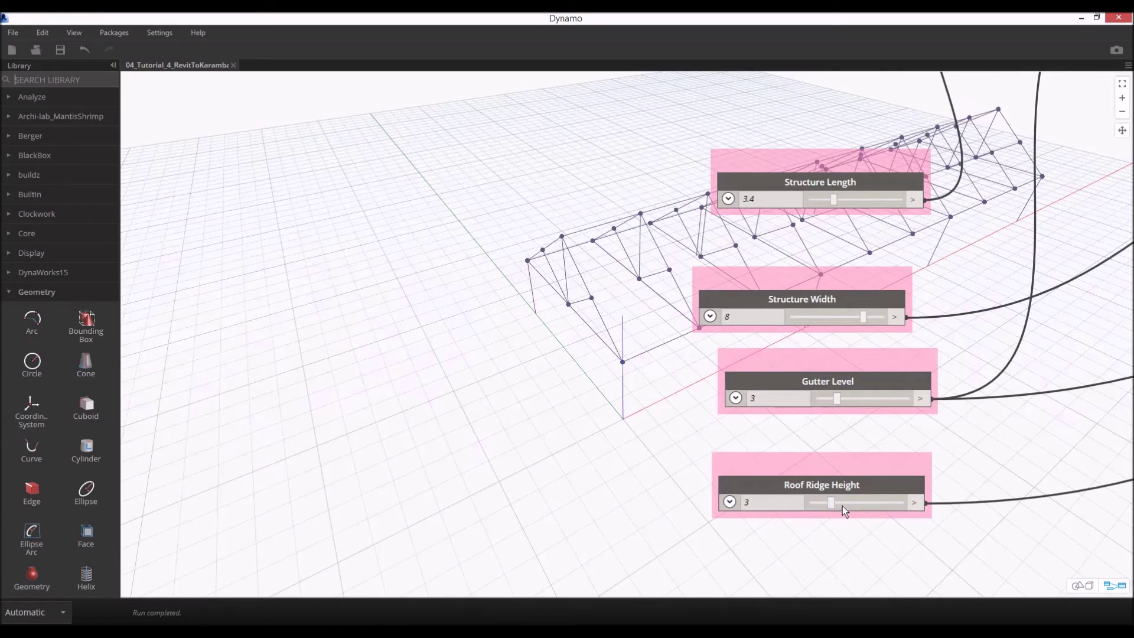
Step: Set the Structure Length to 1 and then raise it to 2
{"action": "left_click", "coordinate": [768, 200]}
{"action": "type", "text": "1"}
{"action": "key", "text": "Return"}
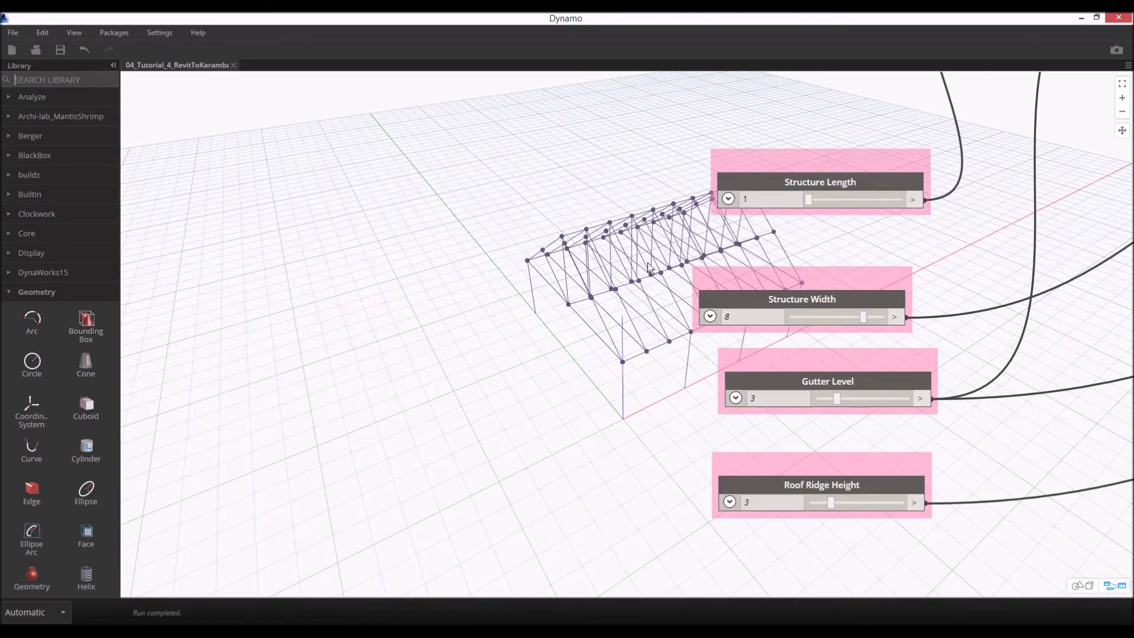
{"action": "left_click", "coordinate": [768, 199]}
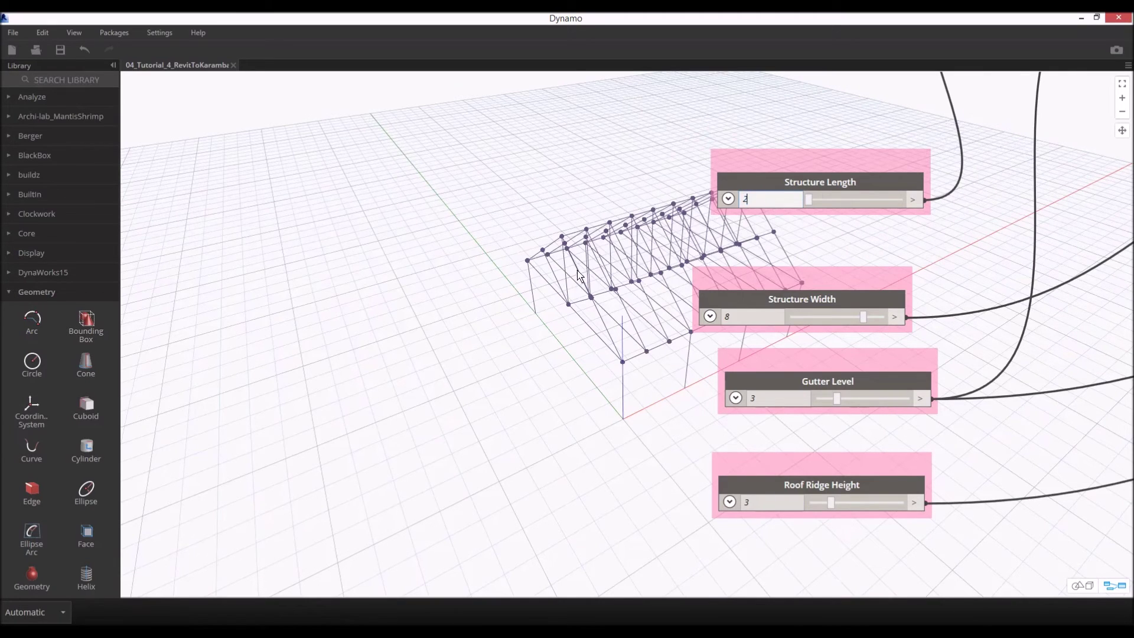
{"action": "type", "text": "2"}
{"action": "key", "text": "Return"}
Step: Inspect the structure from the side in the geometry preview and set the Structure Width to 7
{"action": "middle_click_drag", "start_coordinate": [625, 284], "coordinate": [509, 286]}
{"action": "middle_click_drag", "start_coordinate": [761, 235], "coordinate": [366, 249]}
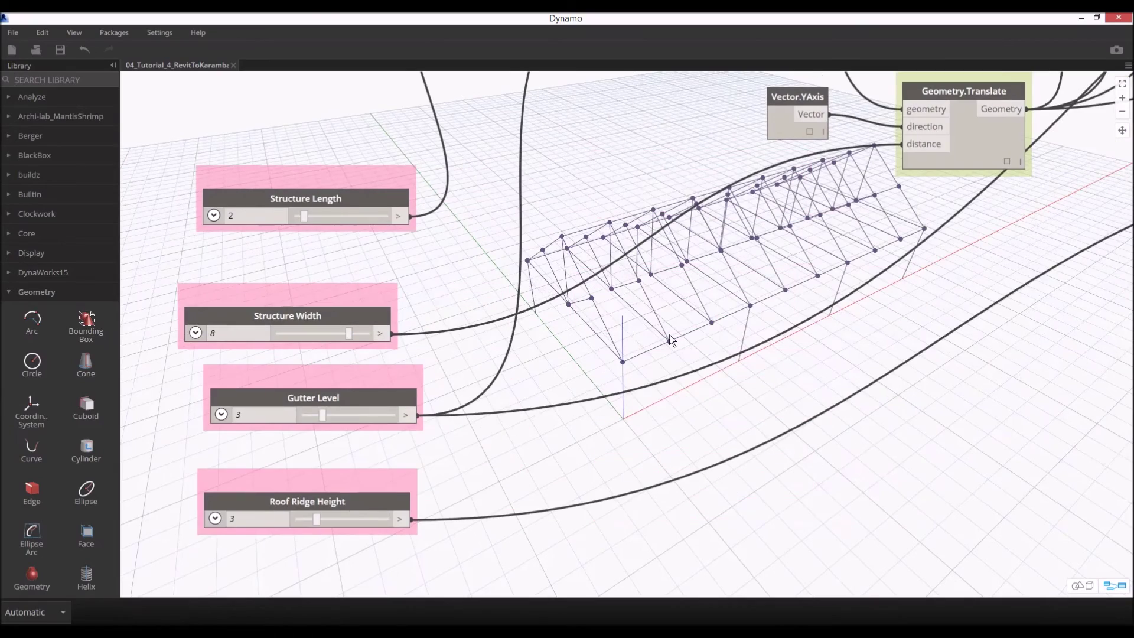
{"action": "key", "text": "ctrl+b"}
{"action": "right_click_drag", "start_coordinate": [627, 335], "coordinate": [599, 311]}
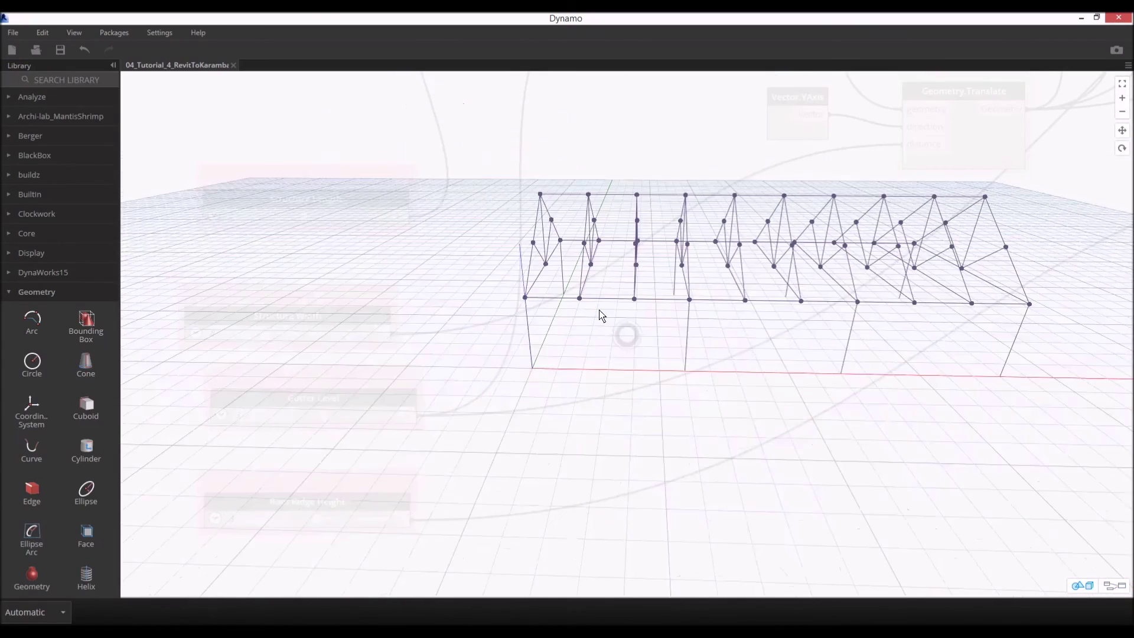
{"action": "key", "text": "ctrl+b"}
{"action": "scroll", "coordinate": [648, 317], "scroll_direction": "down", "scroll_amount": 5}
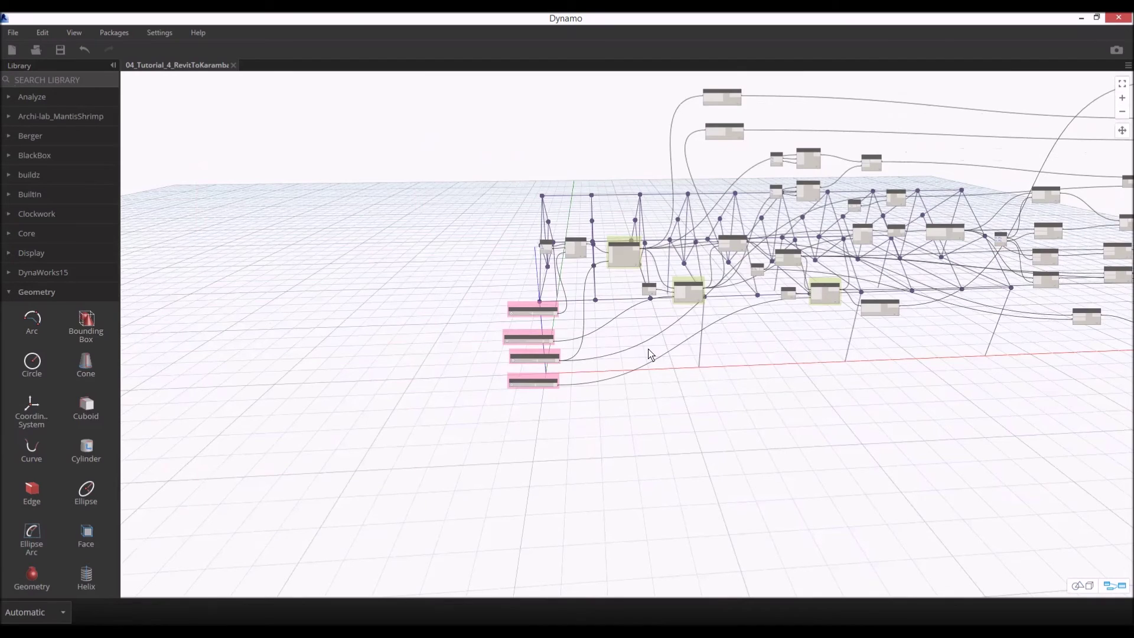
{"action": "scroll", "coordinate": [514, 356], "scroll_direction": "up", "scroll_amount": 4}
{"action": "scroll", "coordinate": [548, 343], "scroll_direction": "up", "scroll_amount": 3}
{"action": "left_click_drag", "start_coordinate": [513, 326], "coordinate": [449, 326]}
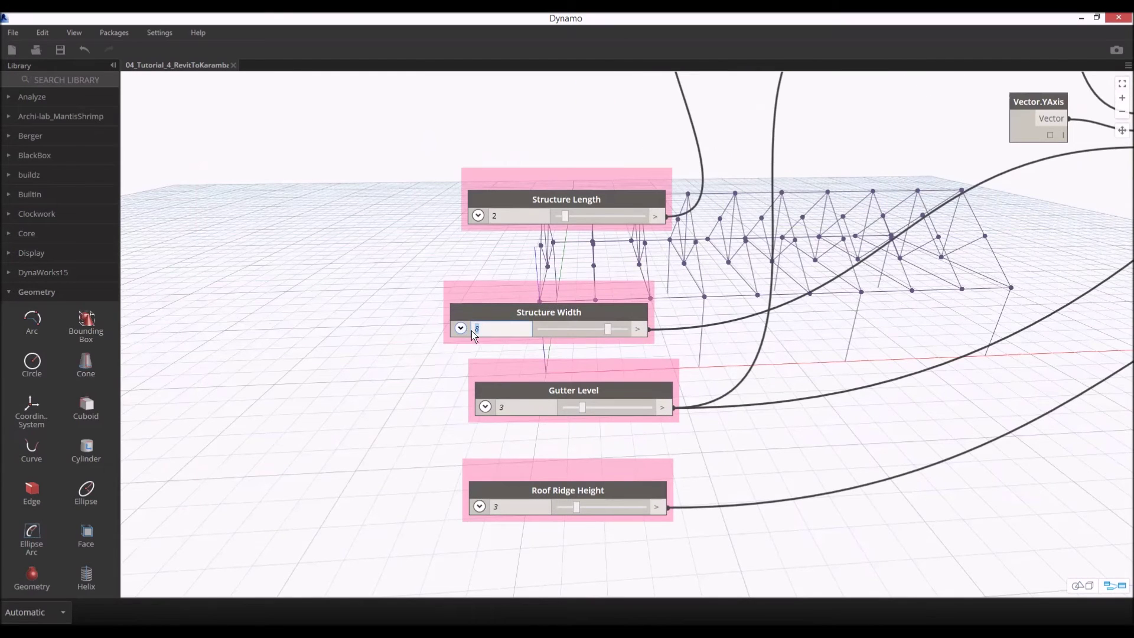
{"action": "key", "text": "Return"}
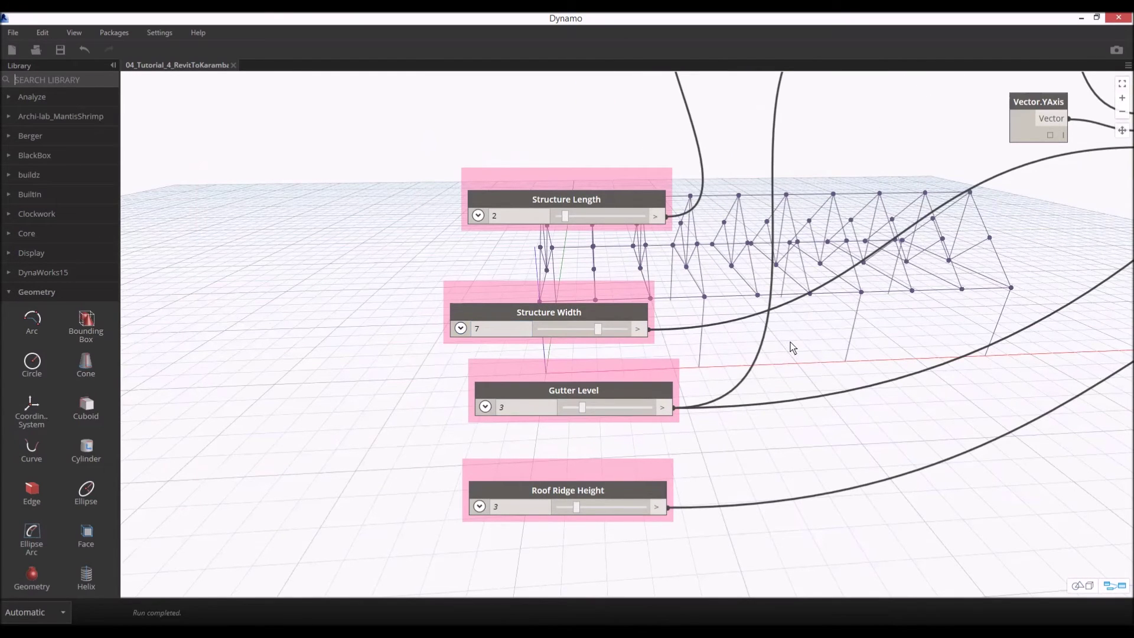
Step: Restore the Dynamo window beside Revit so the Revit 3D model lines and the slider inputs are visible together
{"action": "left_click", "coordinate": [1096, 17]}
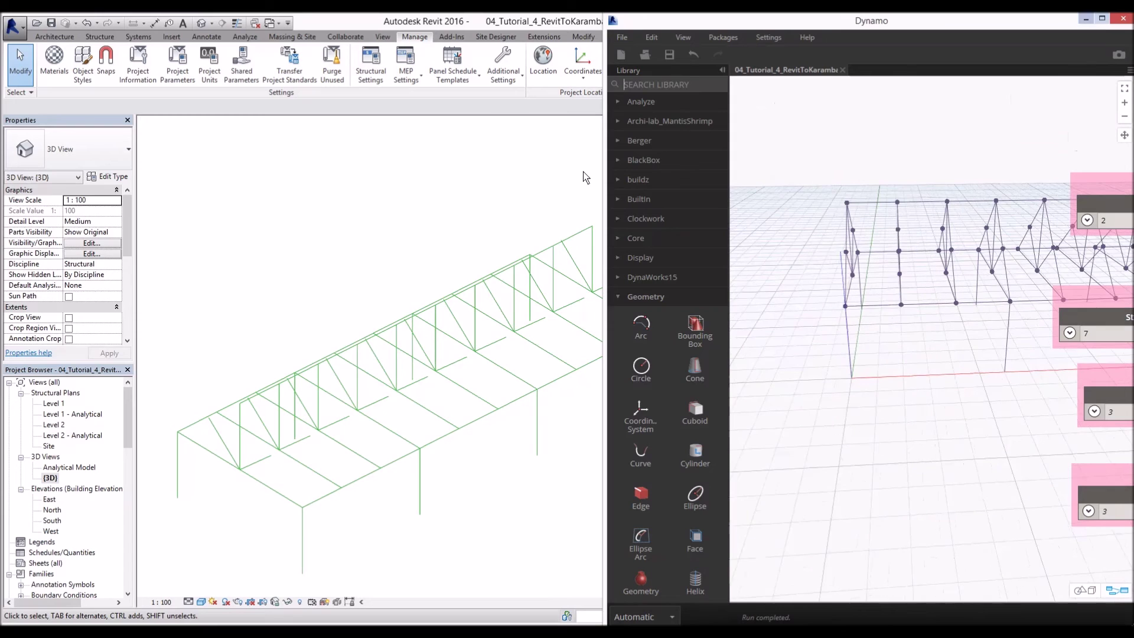
{"action": "mouse_move", "coordinate": [453, 329]}
{"action": "middle_mouse_down", "text": "shift"}
{"action": "mouse_move", "coordinate": [521, 315]}
{"action": "mouse_move", "coordinate": [467, 327]}
{"action": "middle_mouse_up", "text": "shift"}
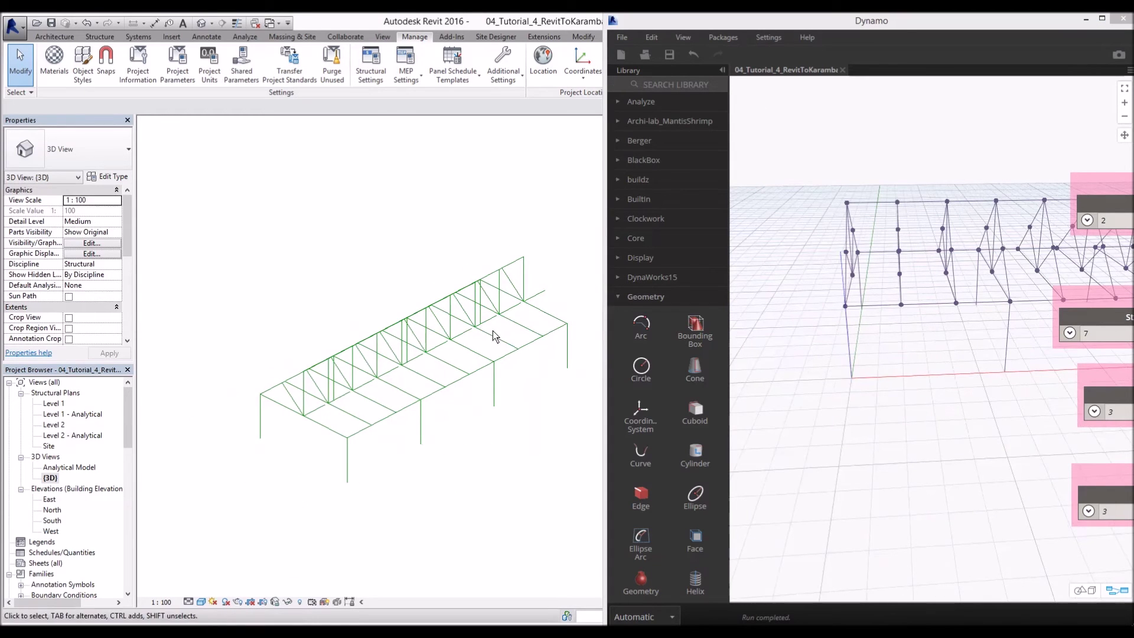
{"action": "middle_click_drag", "start_coordinate": [966, 364], "coordinate": [892, 348]}
{"action": "scroll", "coordinate": [891, 348], "scroll_direction": "down", "scroll_amount": 3}
{"action": "scroll", "coordinate": [972, 386], "scroll_direction": "up", "scroll_amount": 2}
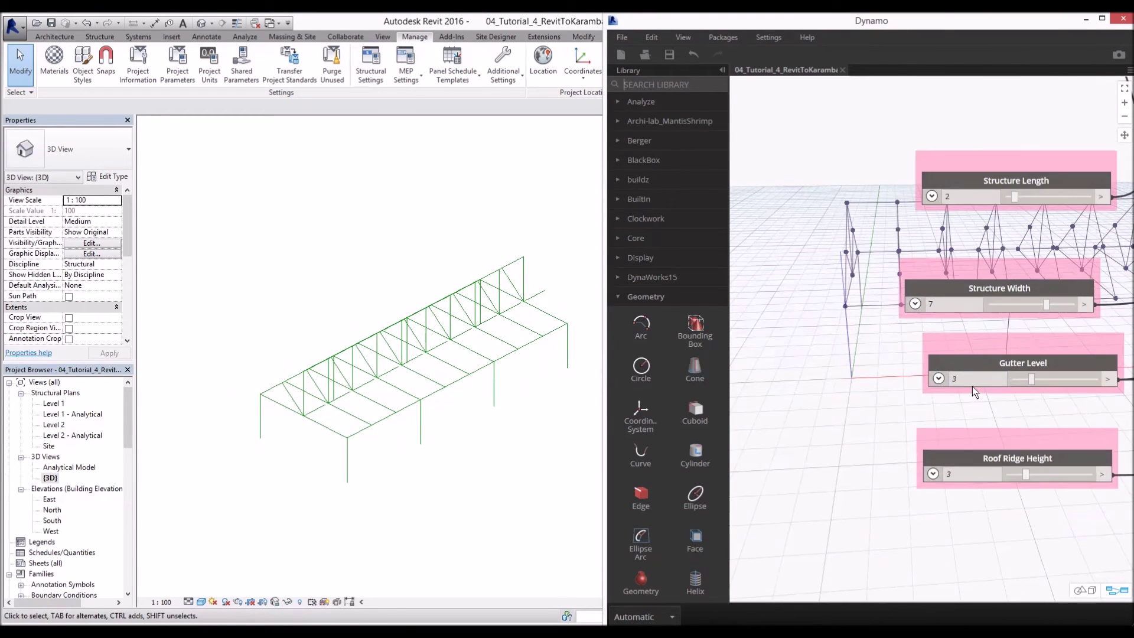
Step: Keep the Gutter Level at 3 and set the Roof Ridge Height to 2
{"action": "left_click", "coordinate": [968, 379]}
{"action": "left_click", "coordinate": [981, 474]}
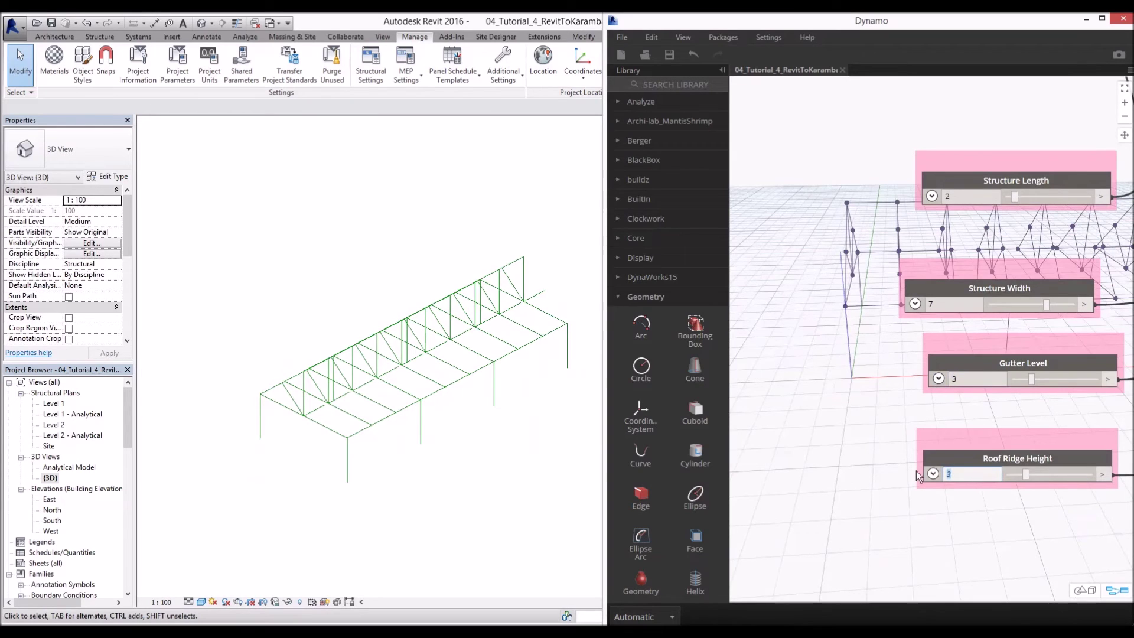
{"action": "type", "text": "2"}
{"action": "key", "text": "Return"}
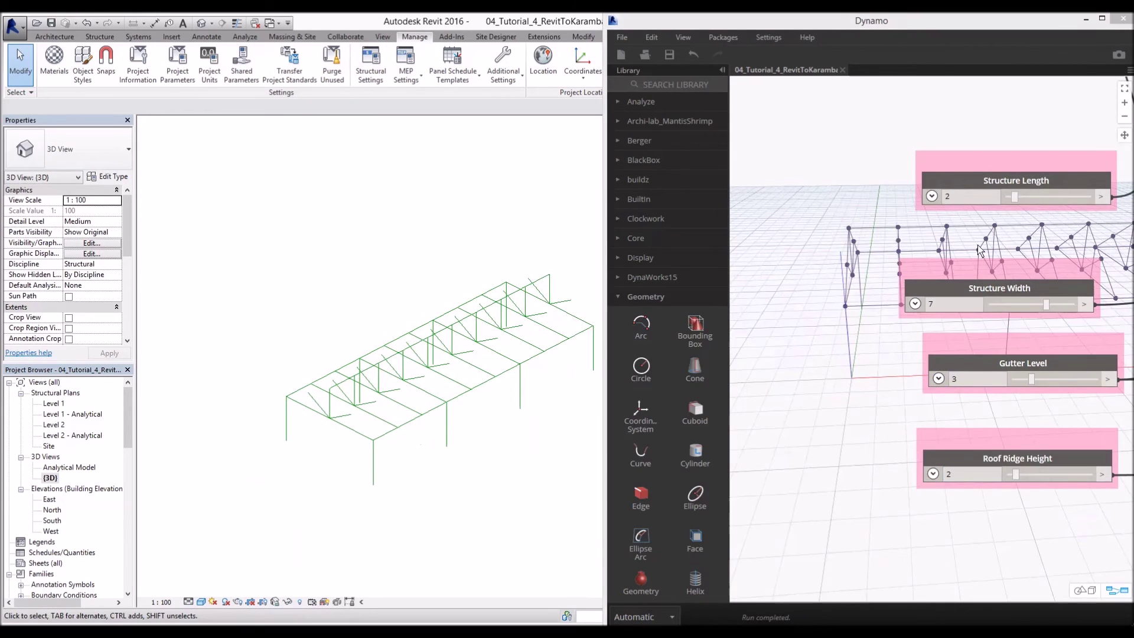
Step: Set the Structure Length to 1.7 and the Structure Width to 6
{"action": "left_click_drag", "start_coordinate": [1015, 198], "coordinate": [1011, 199]}
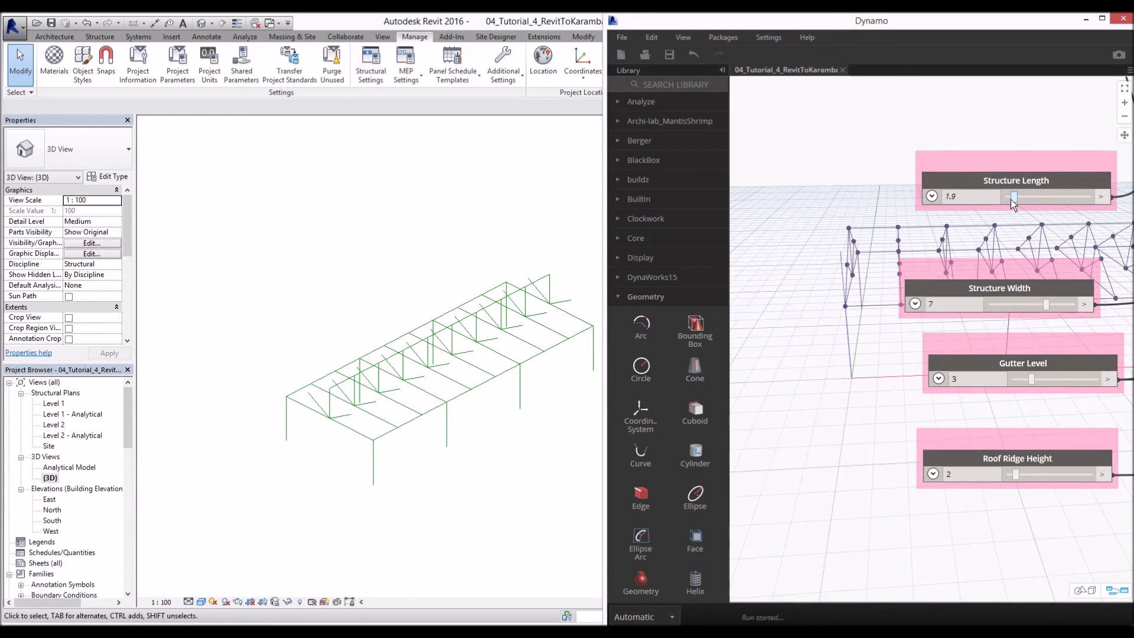
{"action": "left_click_drag", "start_coordinate": [1046, 305], "coordinate": [1044, 309]}
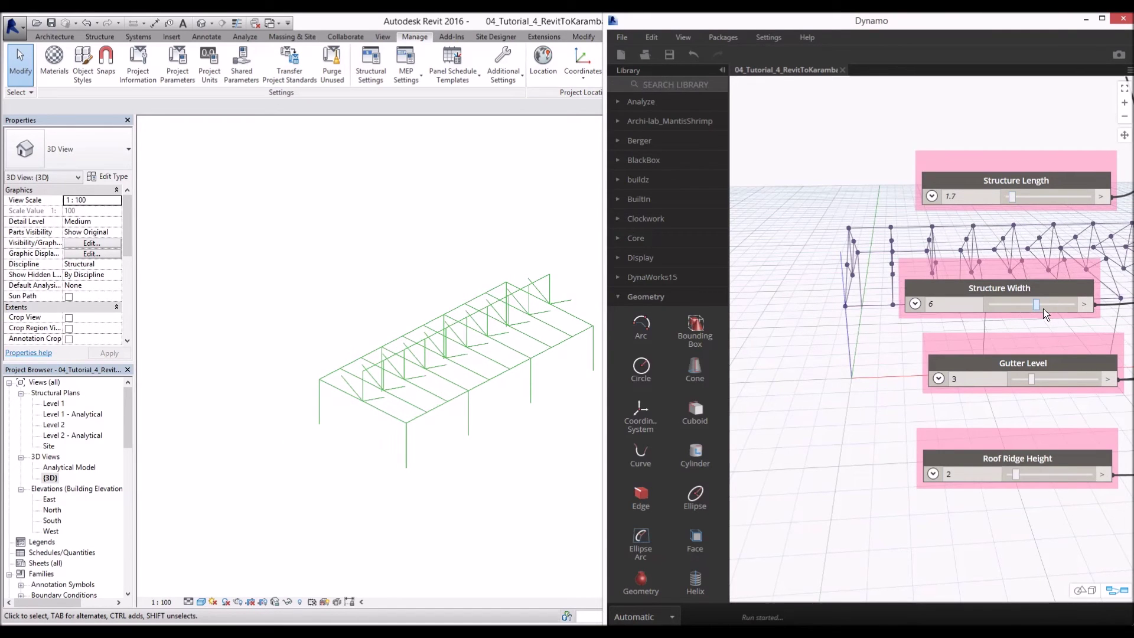
Step: Examine the generated roof lines up close in the Revit 3D view and select one diagonal model line at the near corner
{"action": "left_click", "coordinate": [499, 363]}
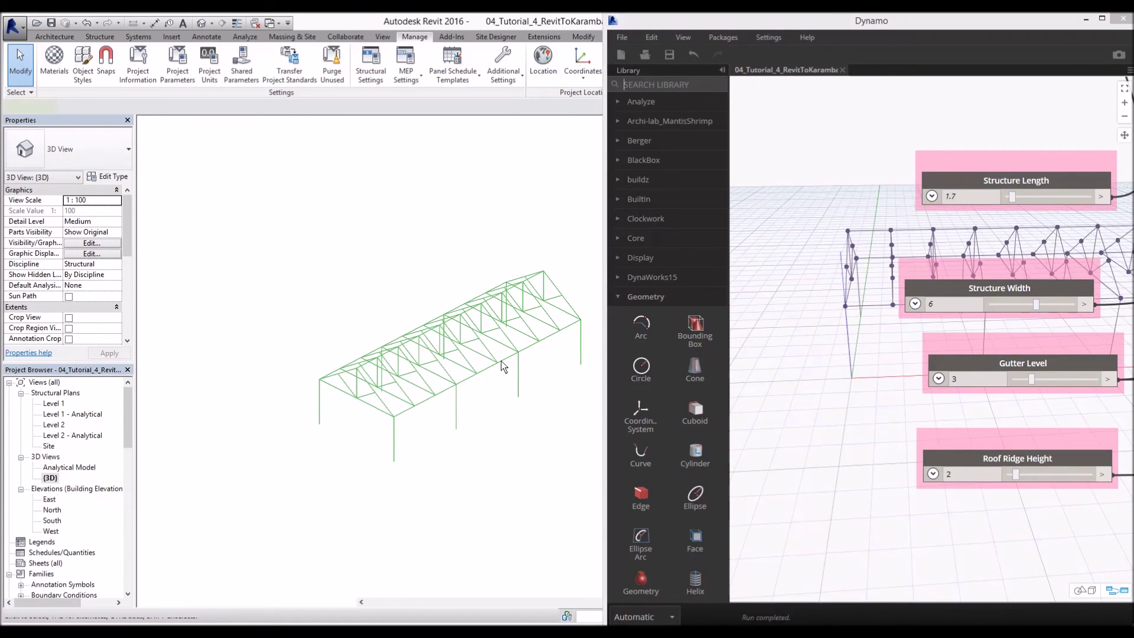
{"action": "left_click", "coordinate": [470, 364]}
{"action": "scroll", "coordinate": [442, 362], "scroll_direction": "up", "scroll_amount": 5}
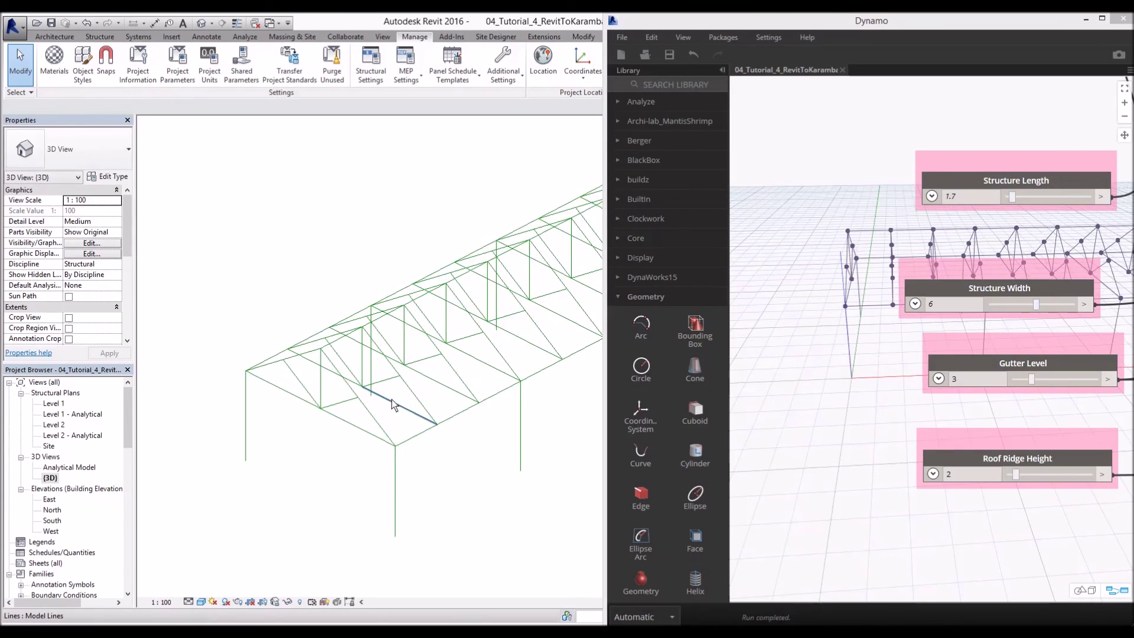
{"action": "left_click", "coordinate": [378, 411]}
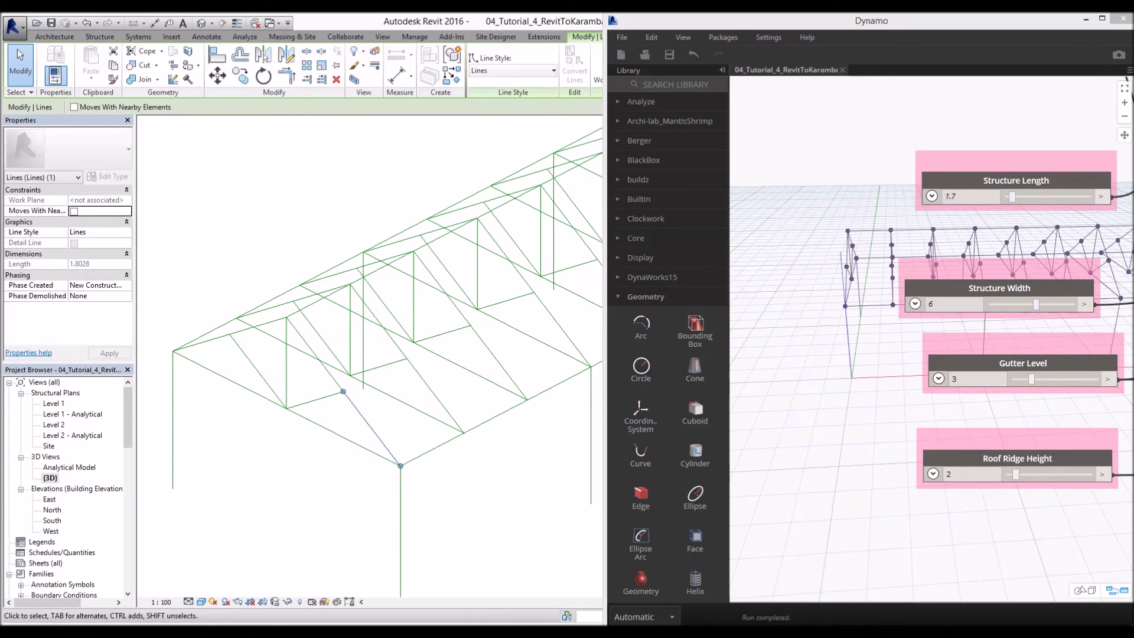
Step: Minimize the Dynamo window, clear the line selection and view the whole roof structure in Revit
{"action": "left_click", "coordinate": [1087, 19]}
{"action": "key", "text": "Escape"}
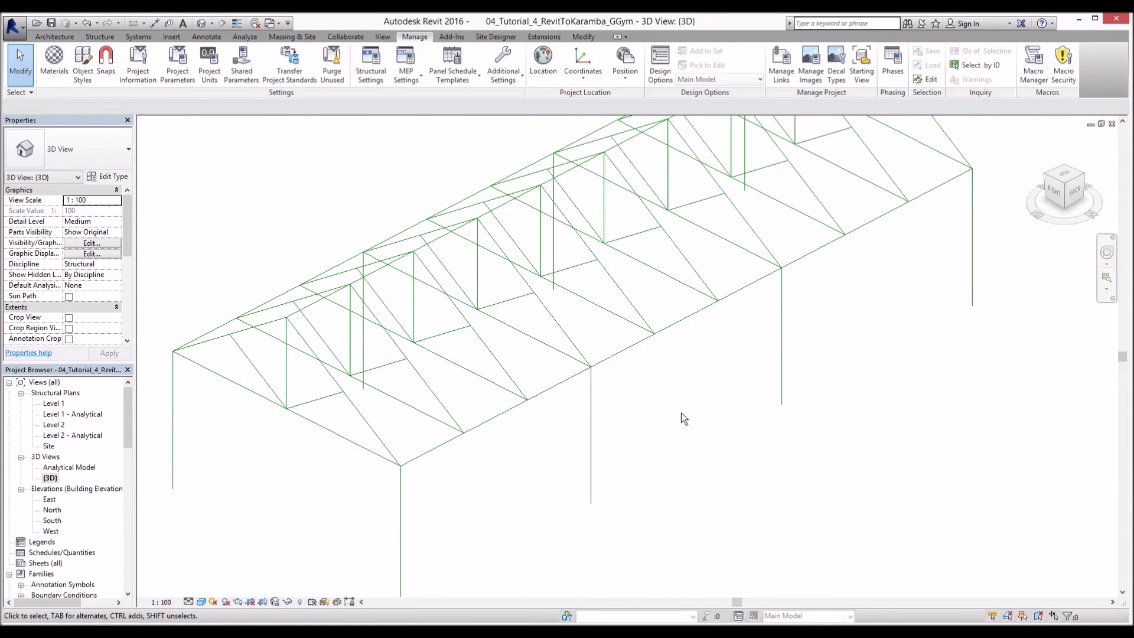
{"action": "middle_click_drag", "start_coordinate": [683, 418], "coordinate": [697, 398], "text": "shift"}
Step: Start a DWG export of the 3D view with units in meters and solids exported as Polymesh
{"action": "left_click", "coordinate": [14, 27]}
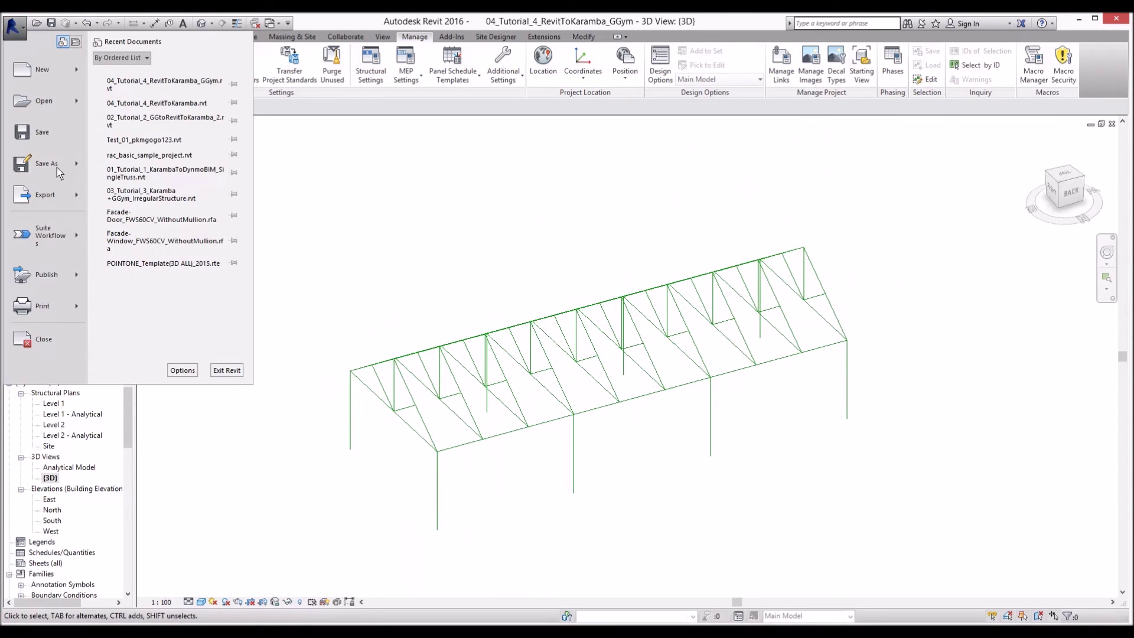
{"action": "mouse_move", "coordinate": [58, 192]}
{"action": "mouse_move", "coordinate": [172, 66]}
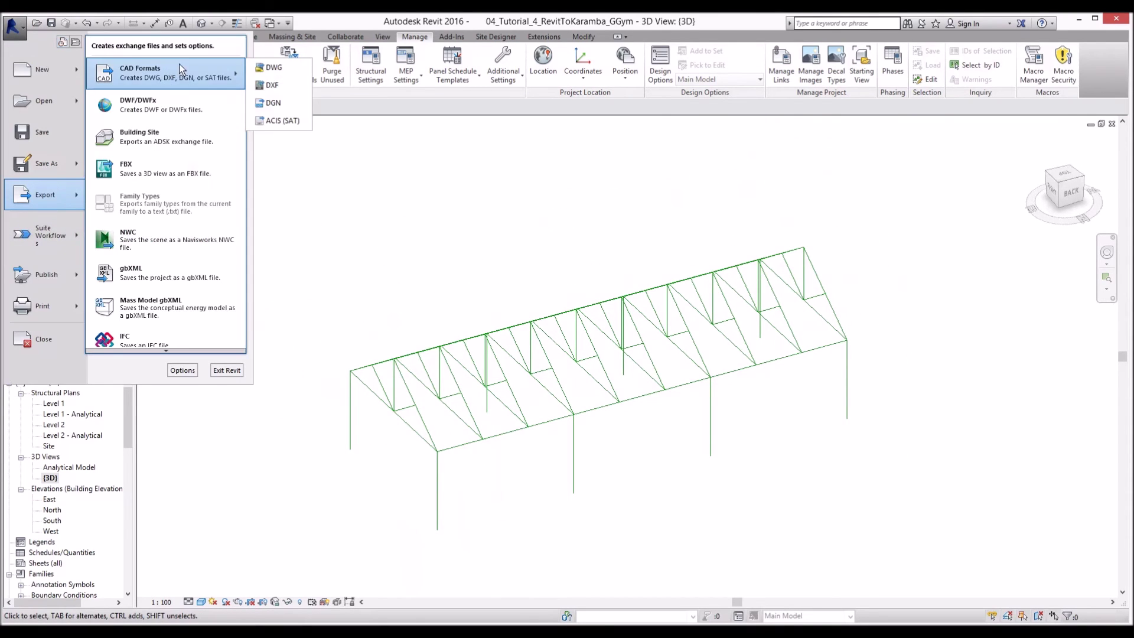
{"action": "left_click", "coordinate": [281, 66]}
{"action": "left_click", "coordinate": [430, 185]}
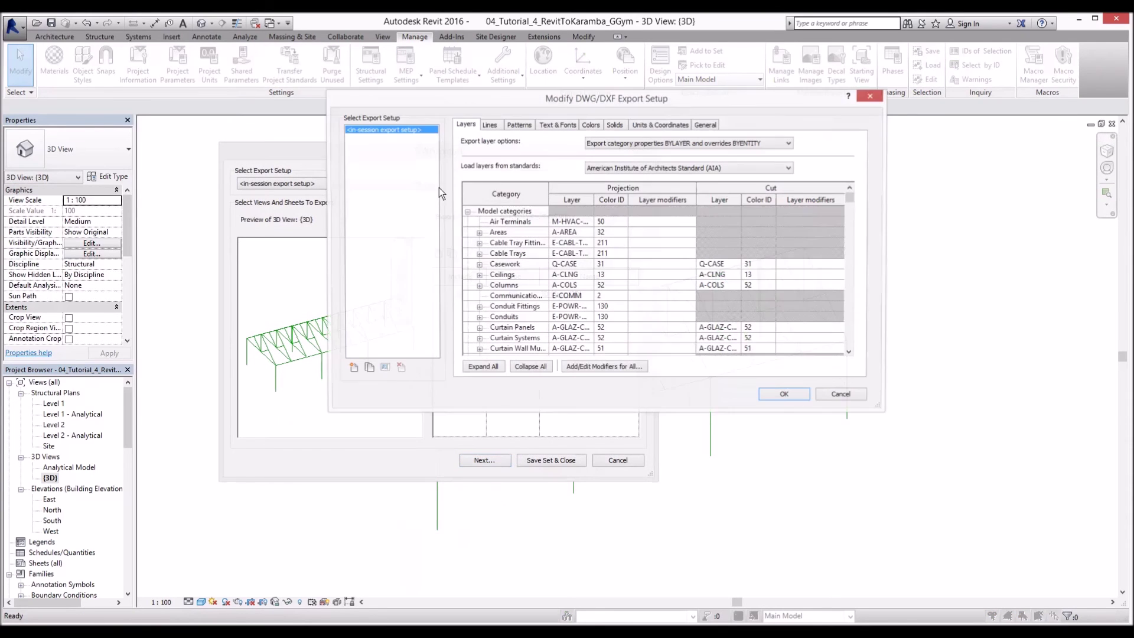
{"action": "left_click", "coordinate": [652, 126]}
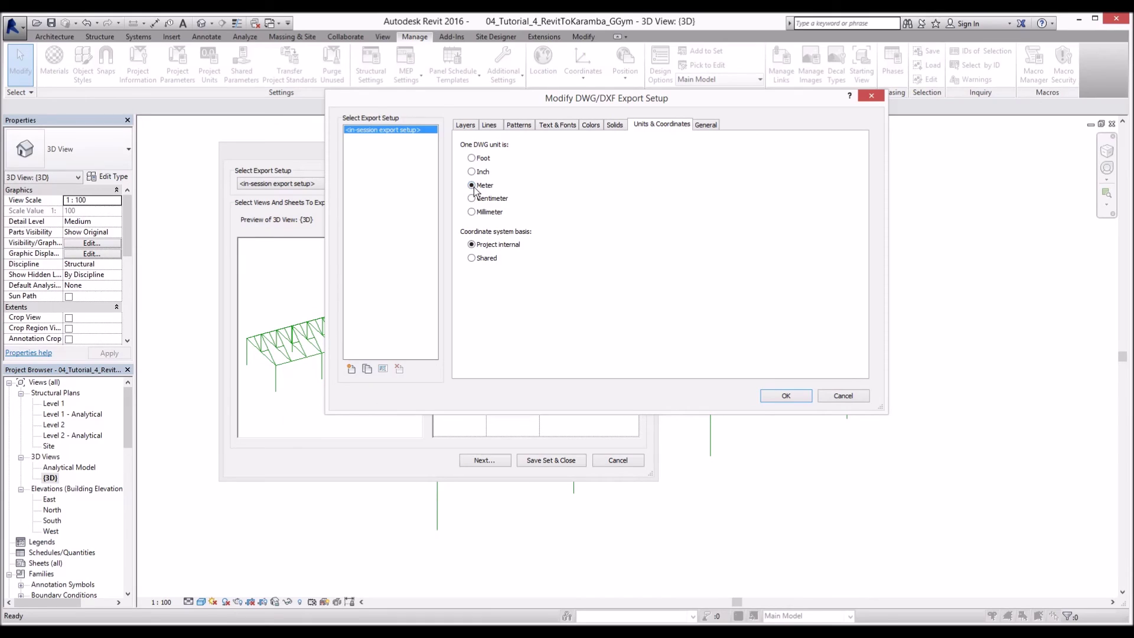
{"action": "left_click", "coordinate": [616, 125]}
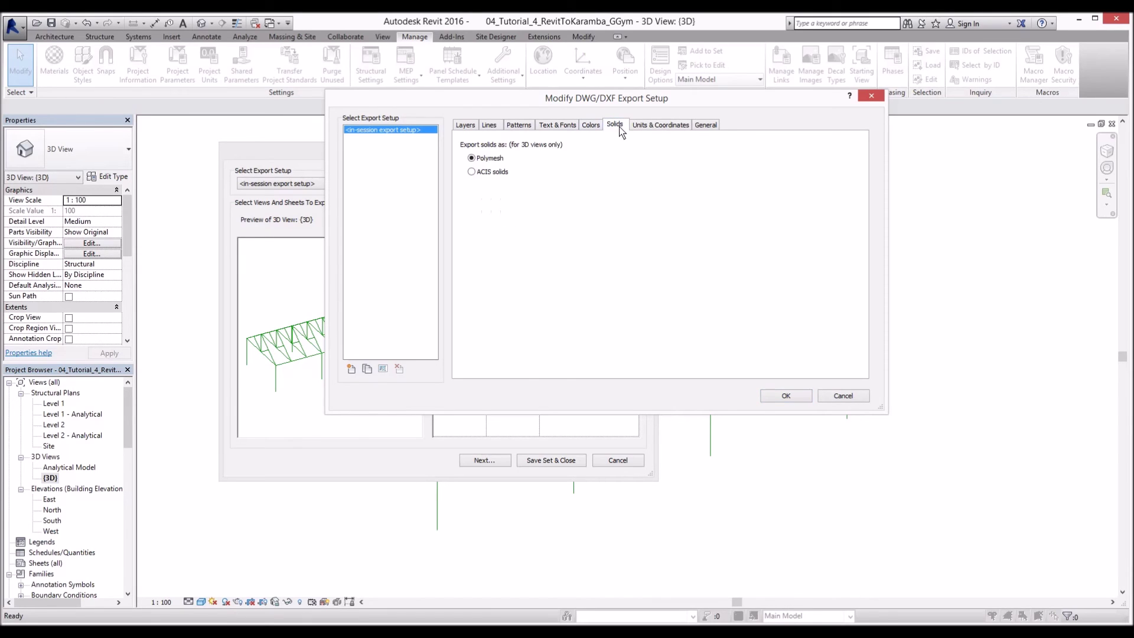
{"action": "left_click", "coordinate": [792, 395]}
Step: Proceed to the export target settings and choose AutoCAD 2007 DWG as the file type
{"action": "left_click", "coordinate": [486, 460]}
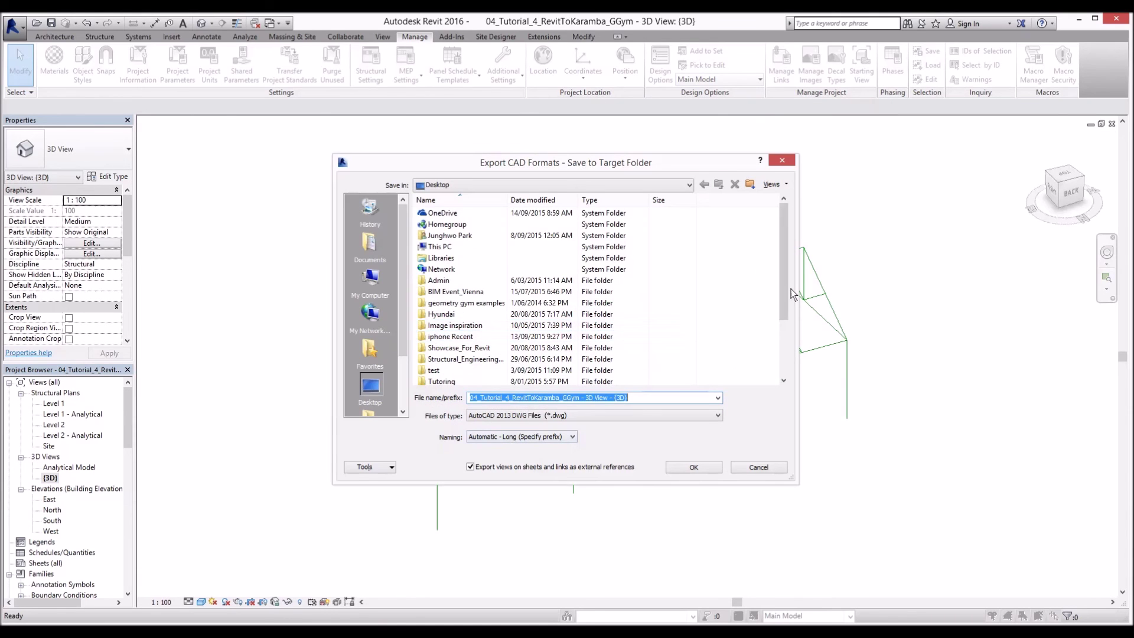
{"action": "left_click_drag", "start_coordinate": [785, 313], "coordinate": [784, 378]}
{"action": "left_click", "coordinate": [510, 417]}
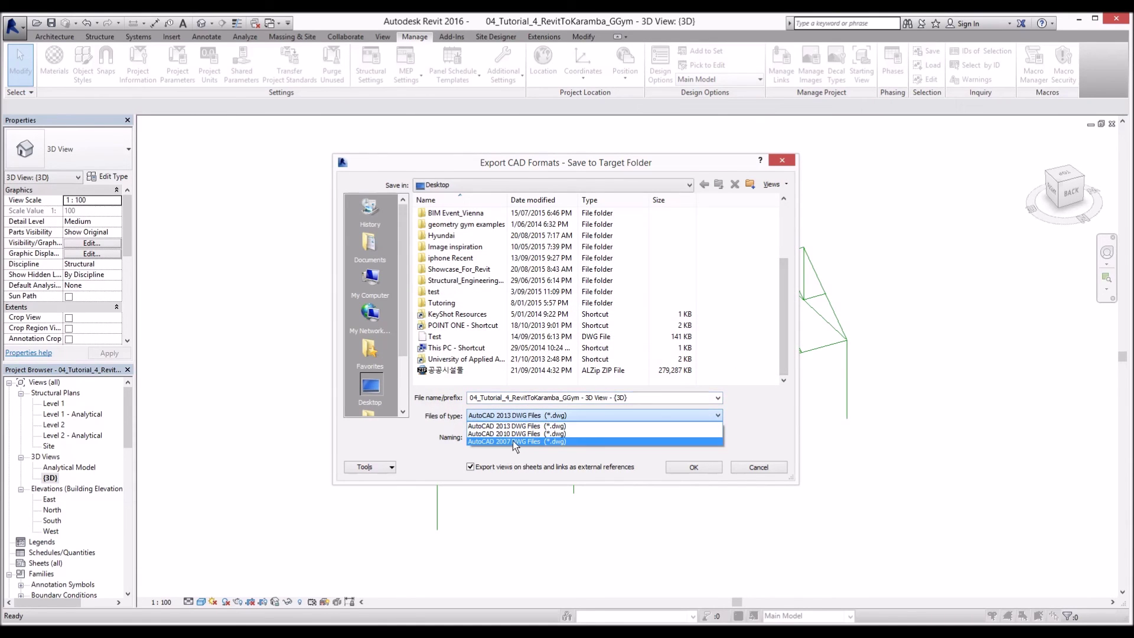
{"action": "left_click", "coordinate": [515, 442]}
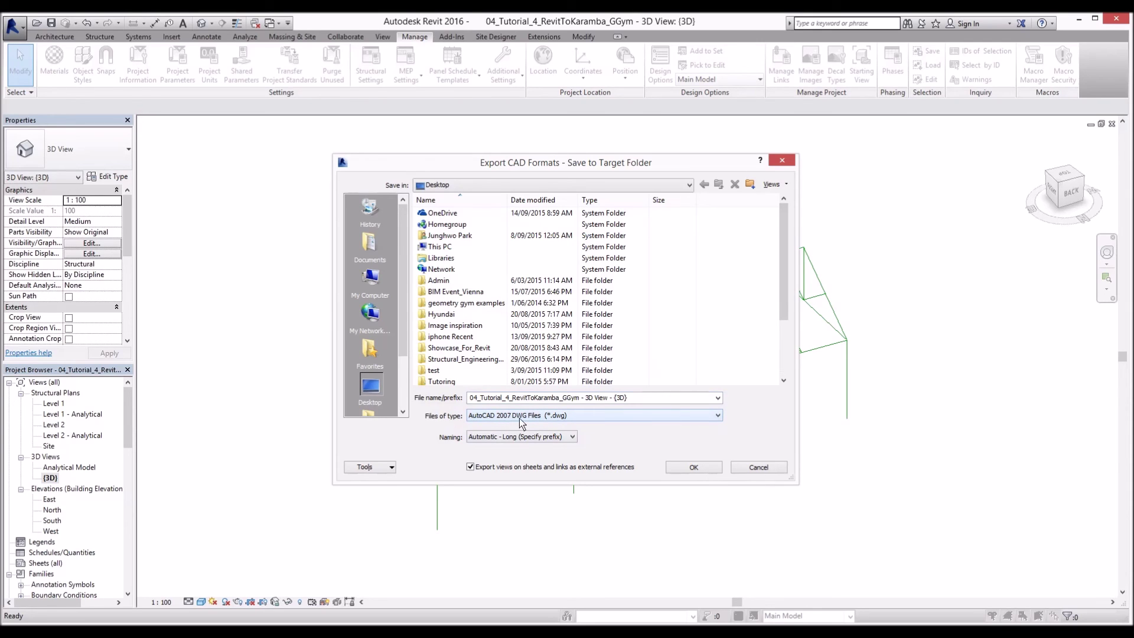
{"action": "left_click_drag", "start_coordinate": [789, 308], "coordinate": [786, 371]}
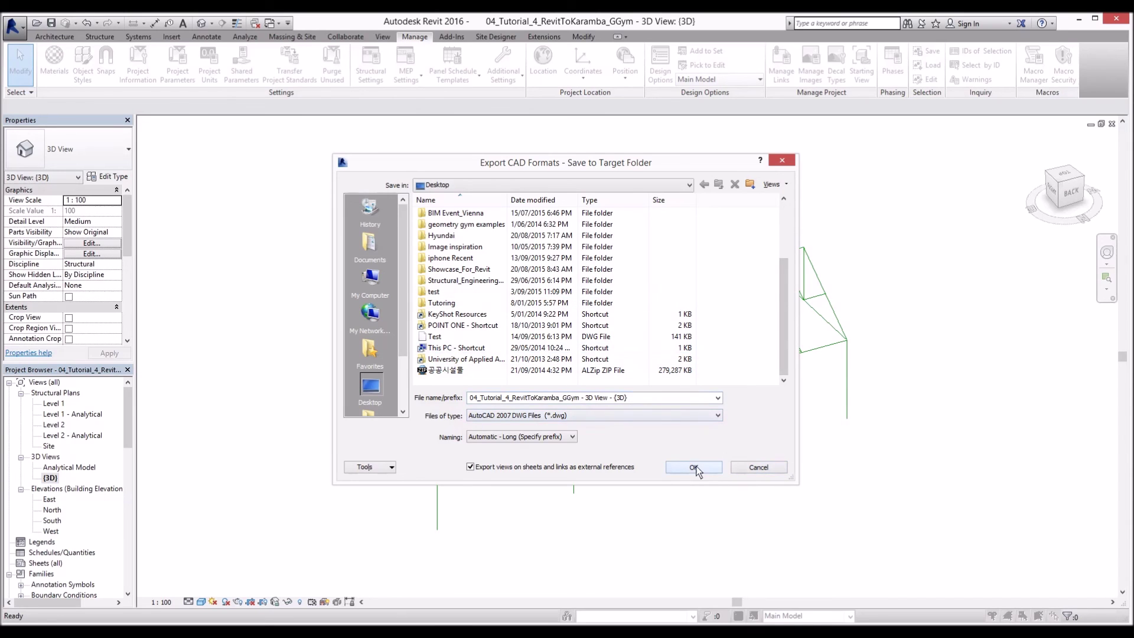
Step: Copy the path of the 04_Tutorial_4_RevitToKaramba folder from File Explorer and use it as the export's target folder
{"action": "left_click", "coordinate": [311, 615]}
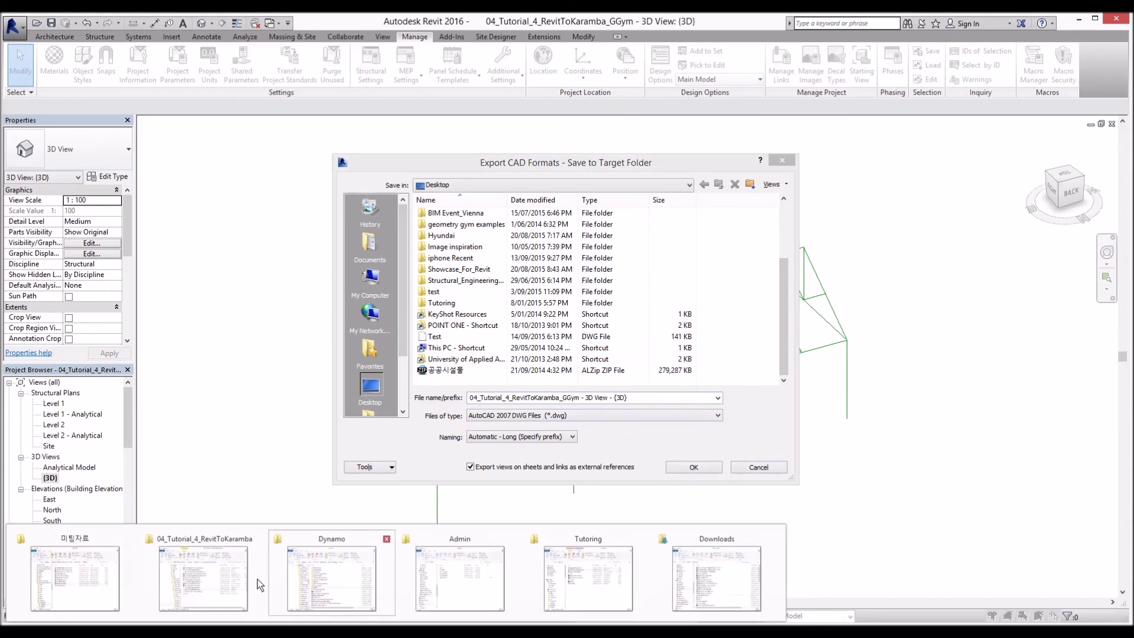
{"action": "left_click", "coordinate": [260, 585]}
{"action": "left_click", "coordinate": [599, 276]}
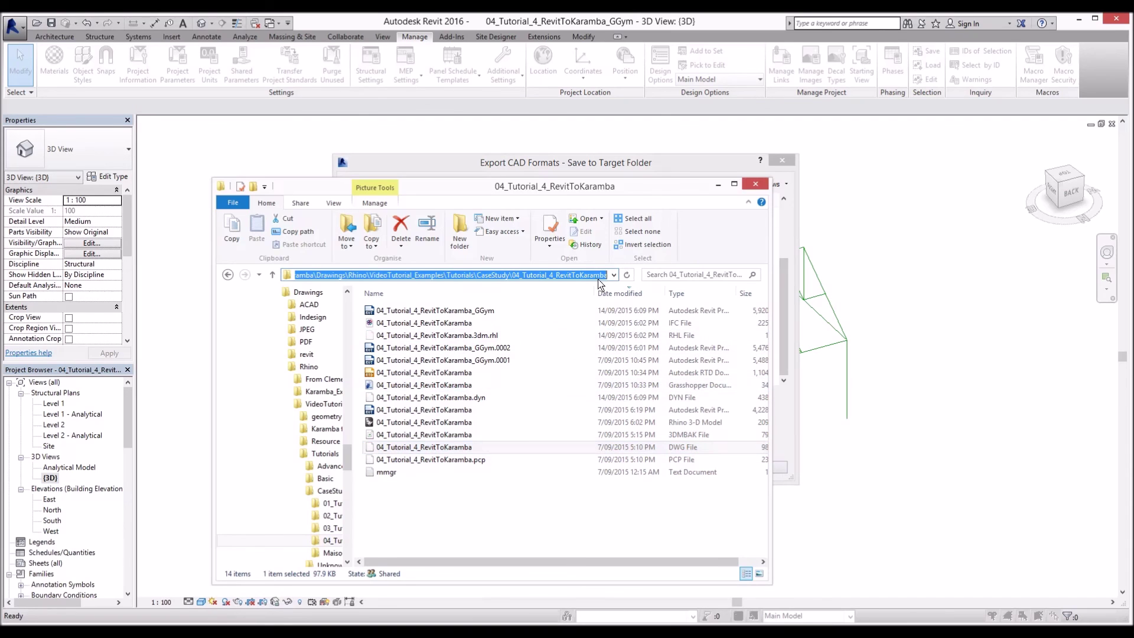
{"action": "left_click", "coordinate": [718, 183]}
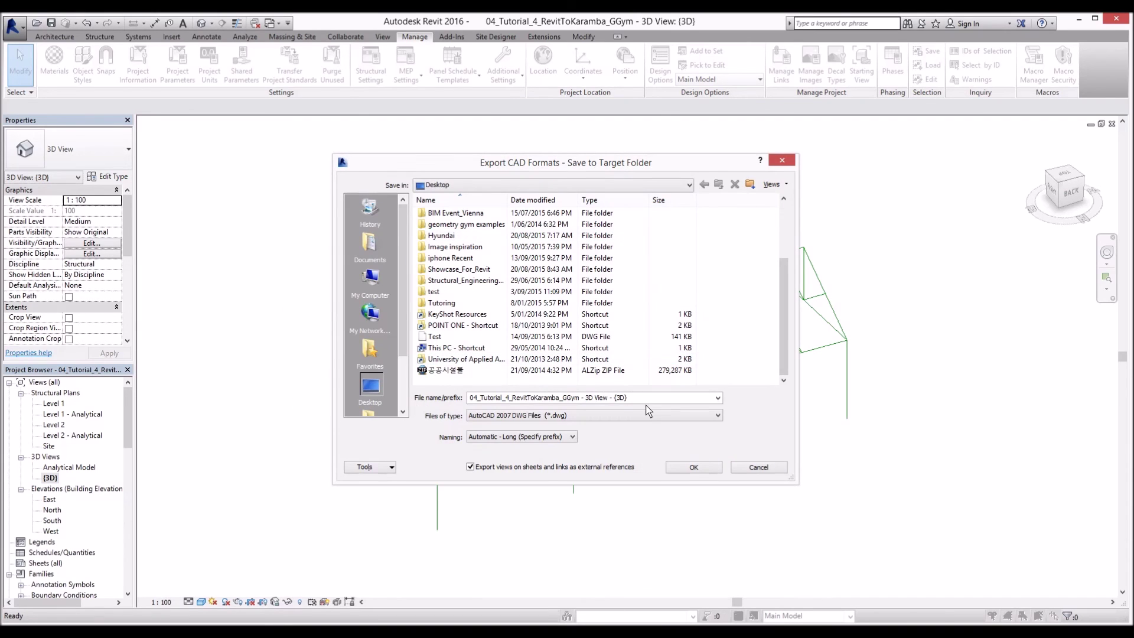
{"action": "left_click", "coordinate": [649, 401]}
{"action": "key", "text": "ctrl+v"}
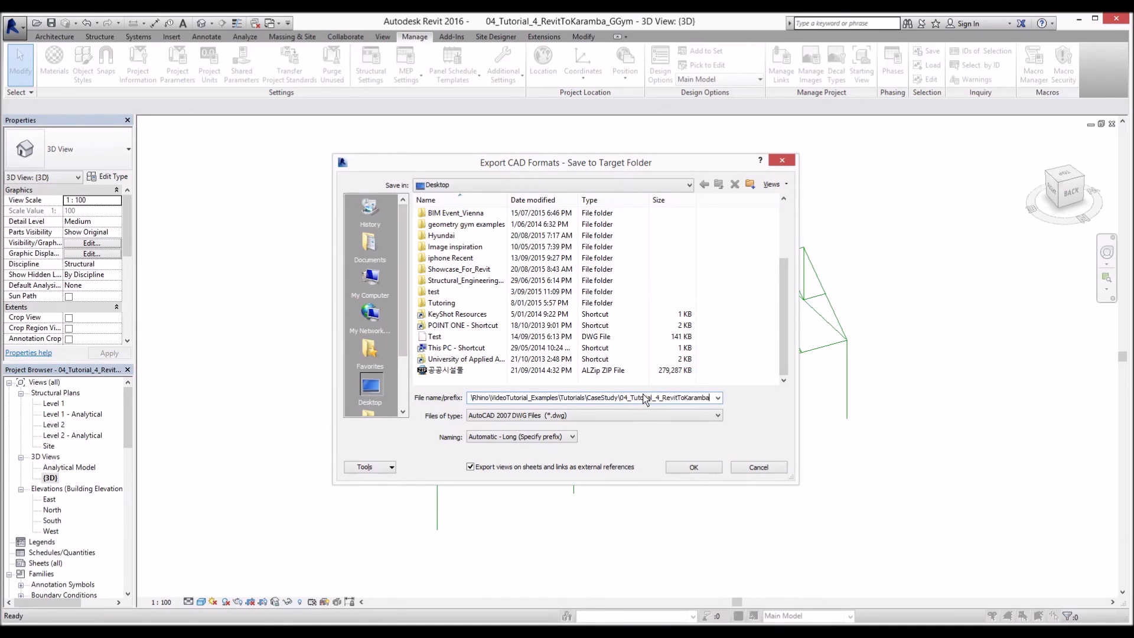
{"action": "key", "text": "Return"}
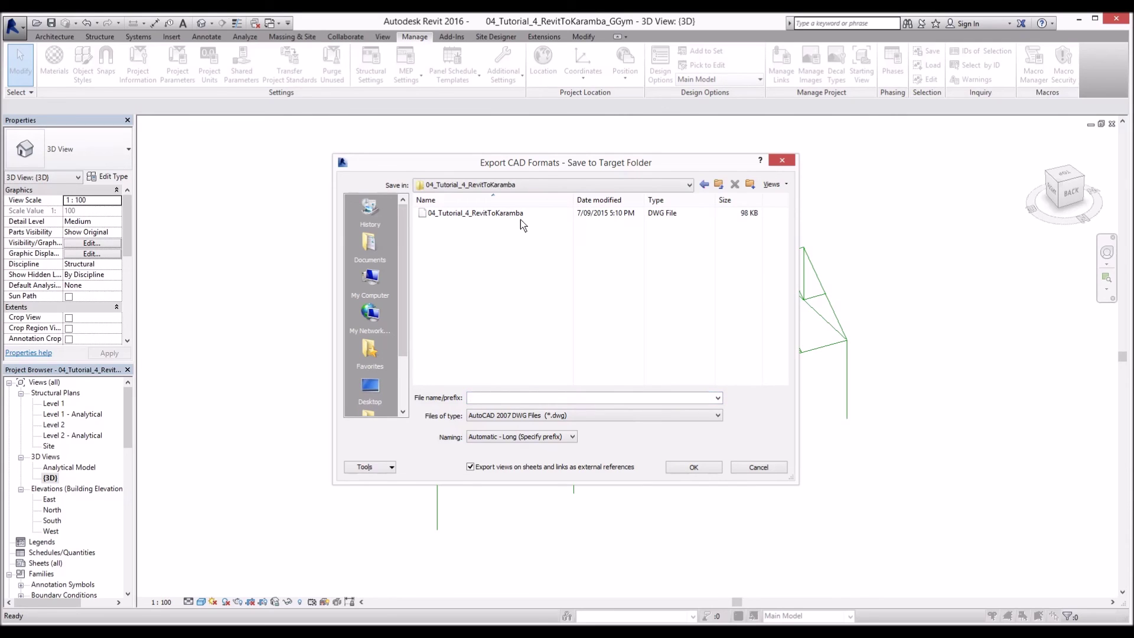
Step: Export the view as 04_Tutorial_4_RevitToKaramba, replacing the existing DWG file
{"action": "left_click", "coordinate": [519, 214]}
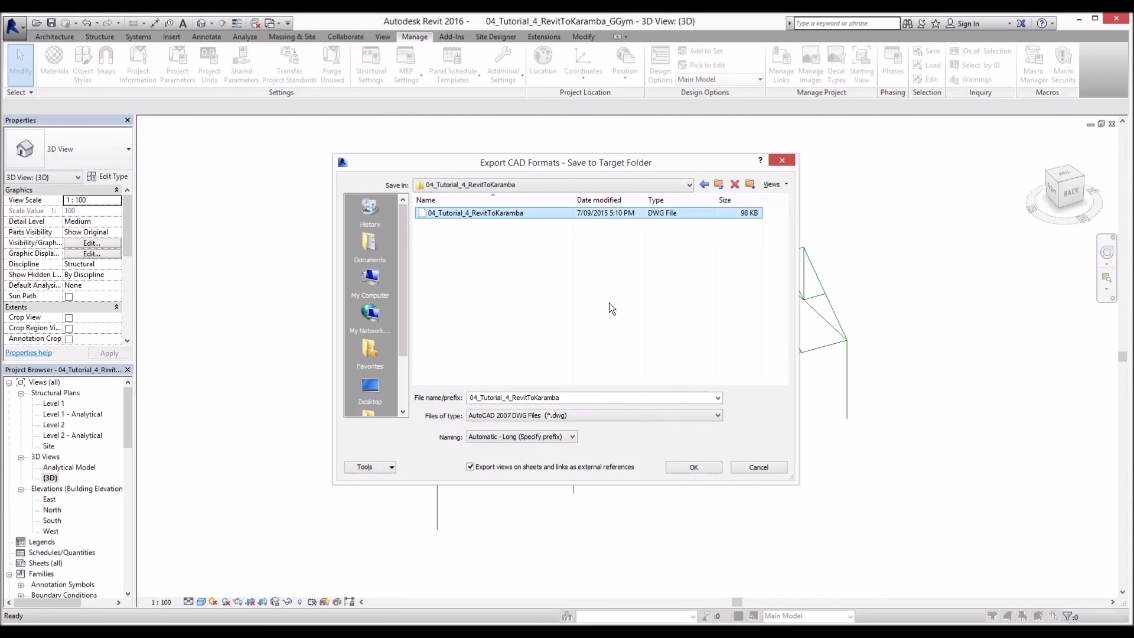
{"action": "left_click", "coordinate": [695, 468]}
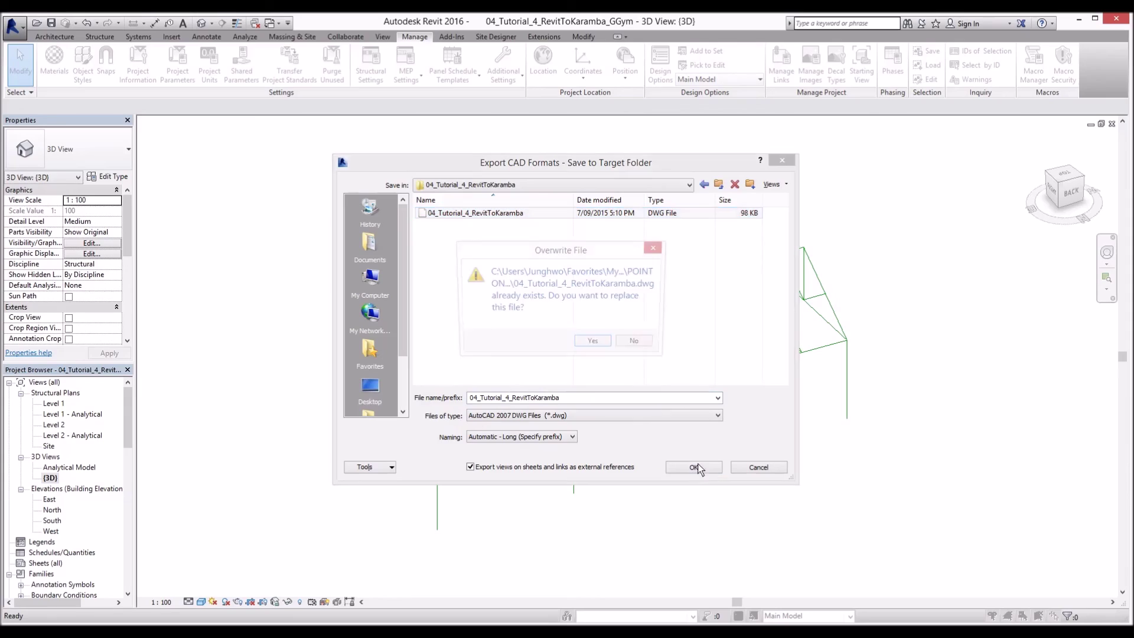
{"action": "left_click", "coordinate": [601, 346]}
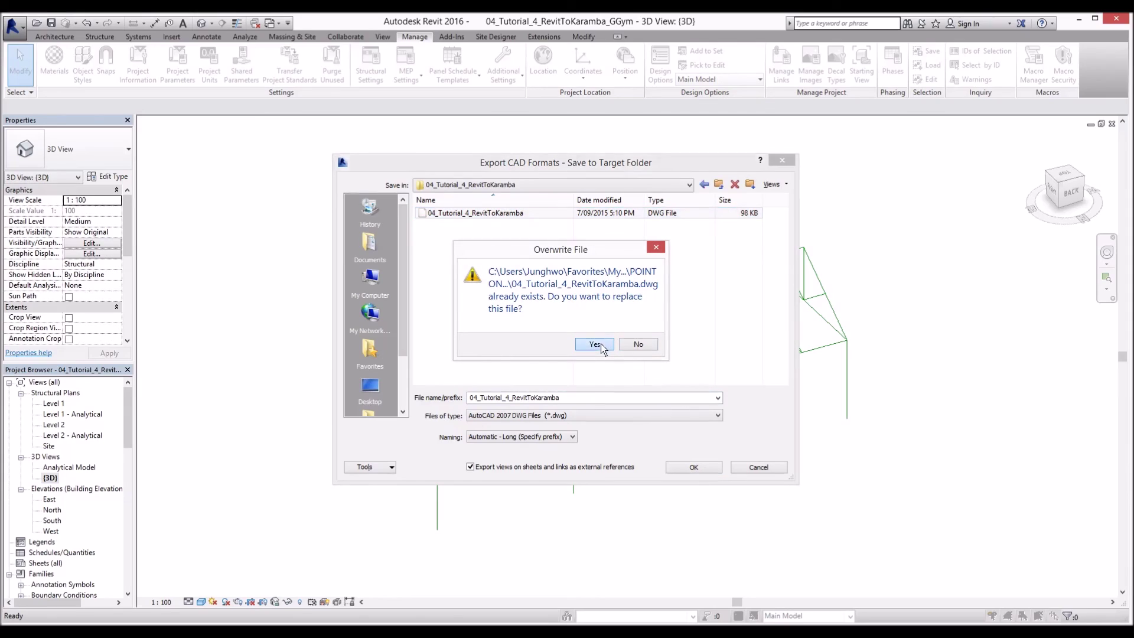